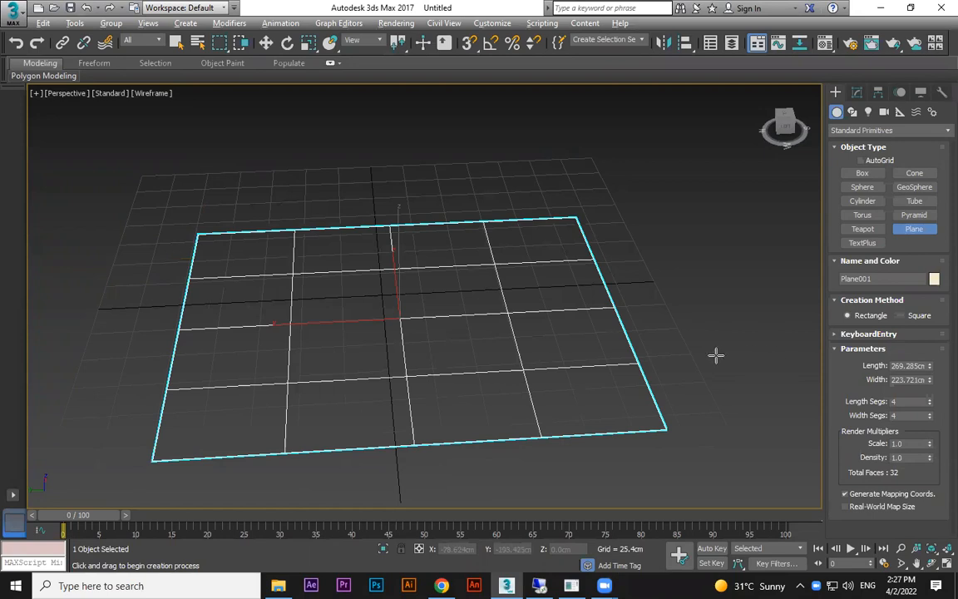
Step: Set the plane's length and width segments to 70 each
double_click(898, 402)
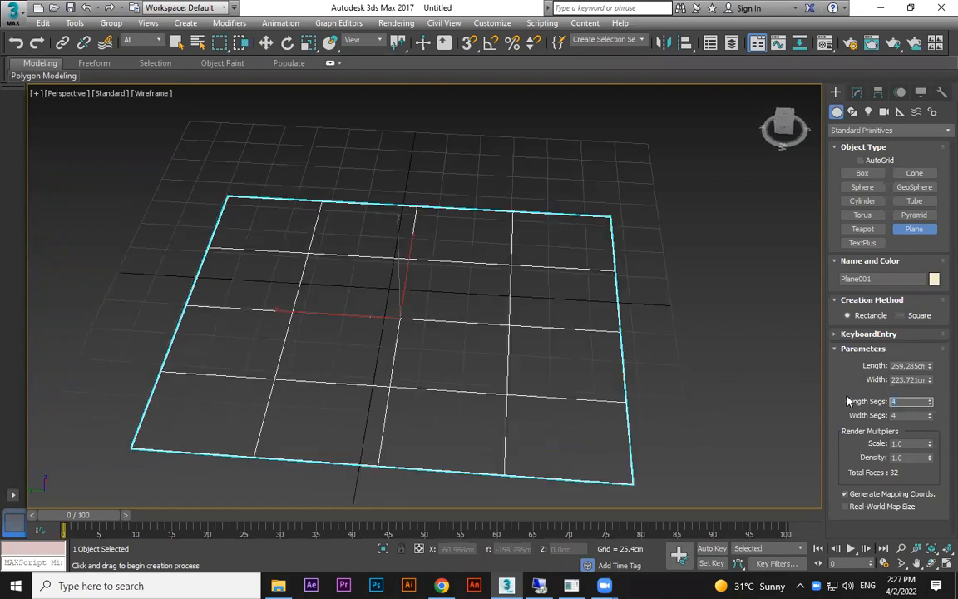
text(70)
double_click(903, 416)
text(70)
key(Return)
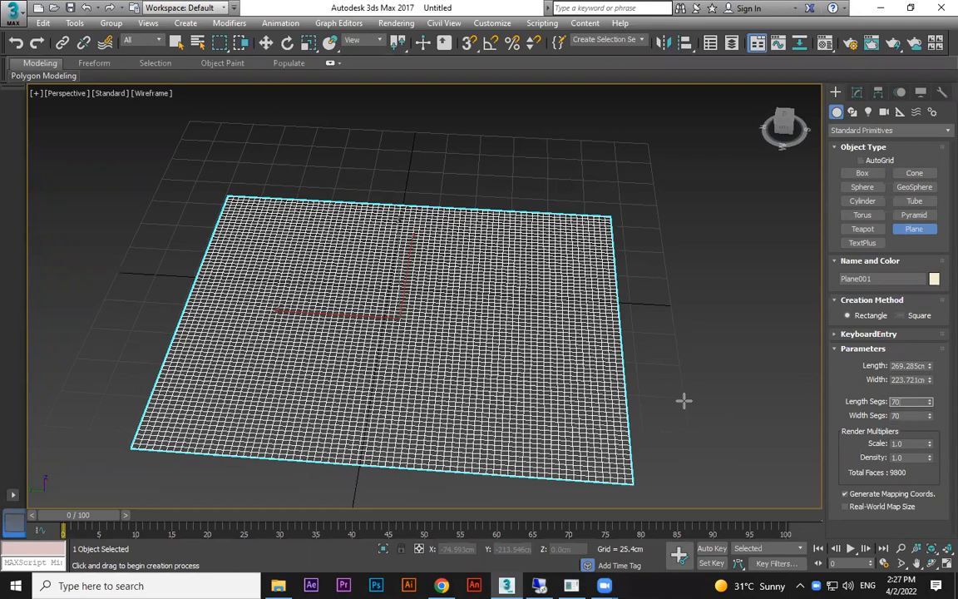
Step: Raise the plane vertically to about 112 cm above the grid
alt+middle_drag(486, 349, 403, 252)
key(w)
drag(404, 252, 453, 60)
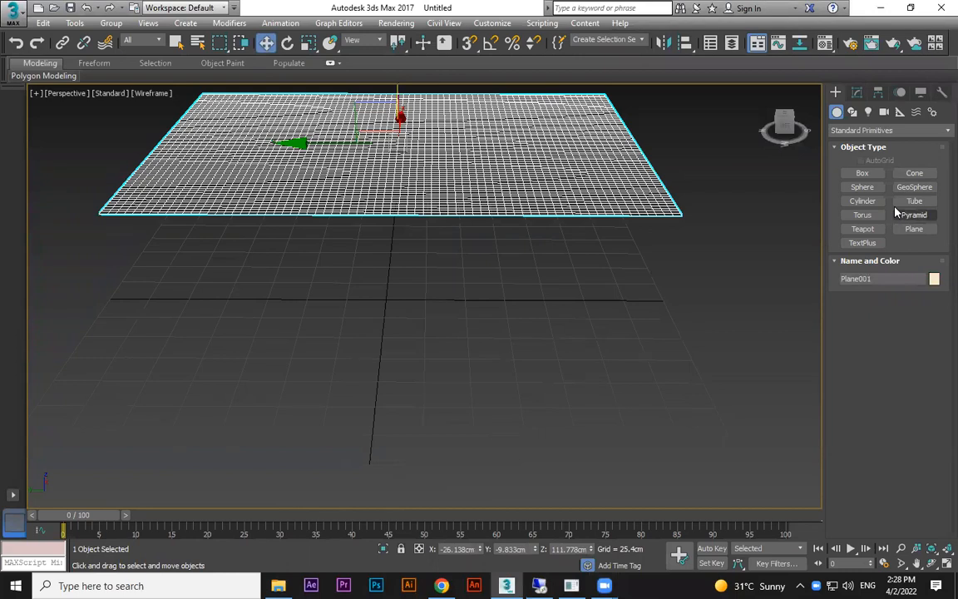
Step: Create an extended-primitive chamfer box below the plane, about 141 × 143 cm, 85 cm high, with a 2 cm fillet
click(842, 130)
click(849, 157)
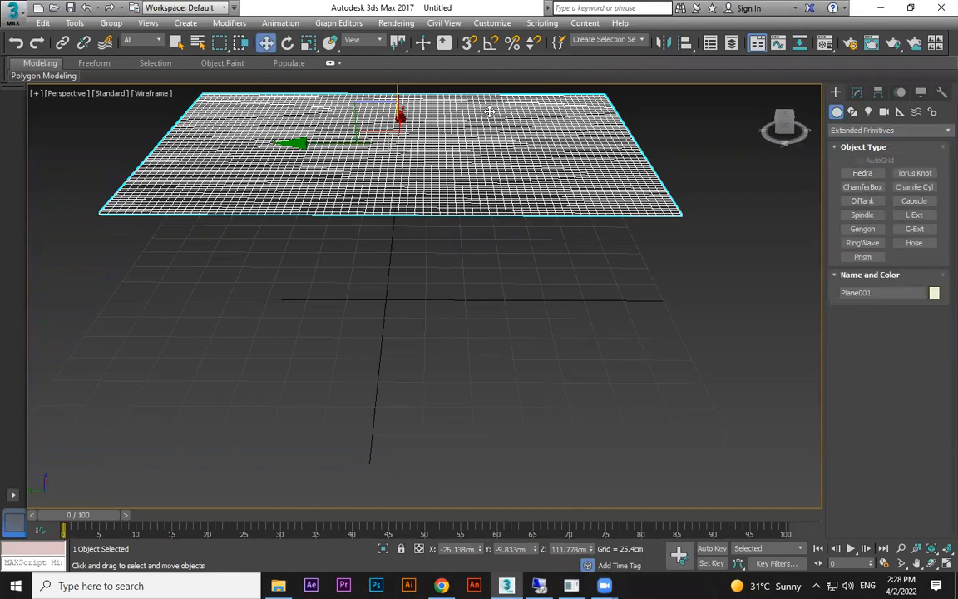
click(862, 187)
drag(295, 310, 543, 385)
click(537, 288)
click(535, 259)
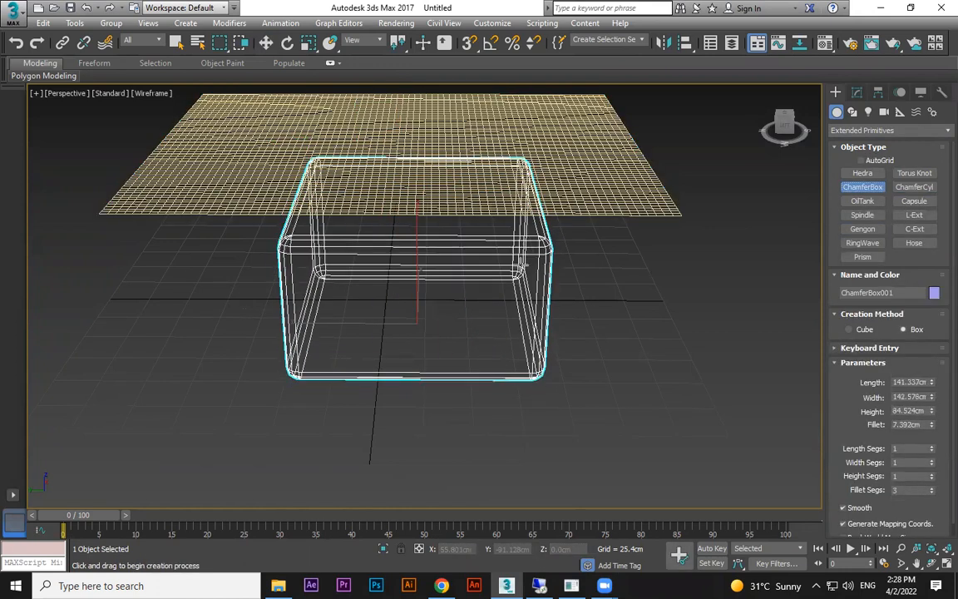
click(531, 263)
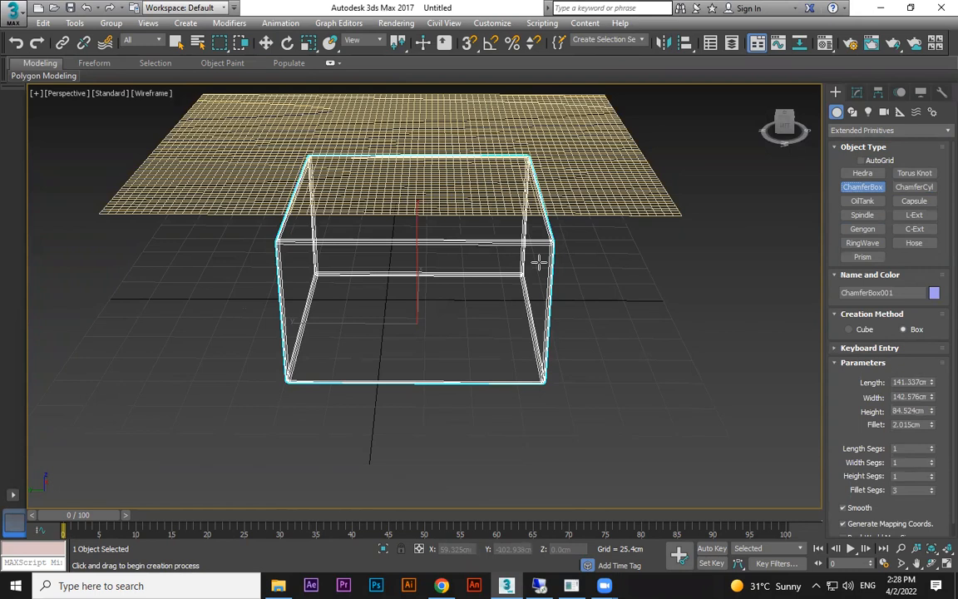
Step: Give the chamfer box 4 length, 3 width and 4 height segments, and display the viewport shaded without edged faces
mouse_move(932, 450)
mouse_down()
mouse_move(933, 439)
mouse_move(932, 471)
mouse_up()
middle_drag(658, 429, 654, 432)
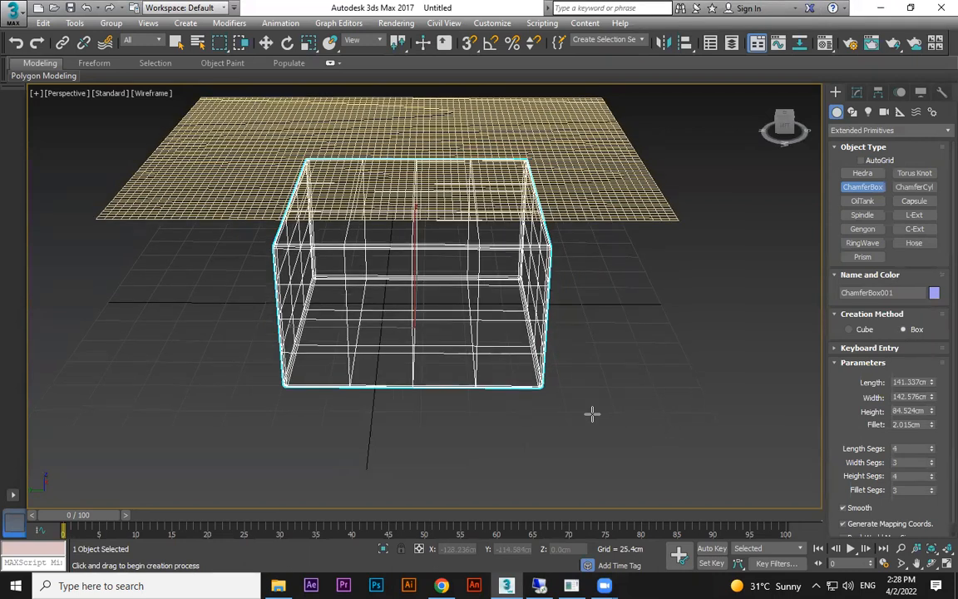
key(F3)
alt+middle_drag(615, 398, 616, 415)
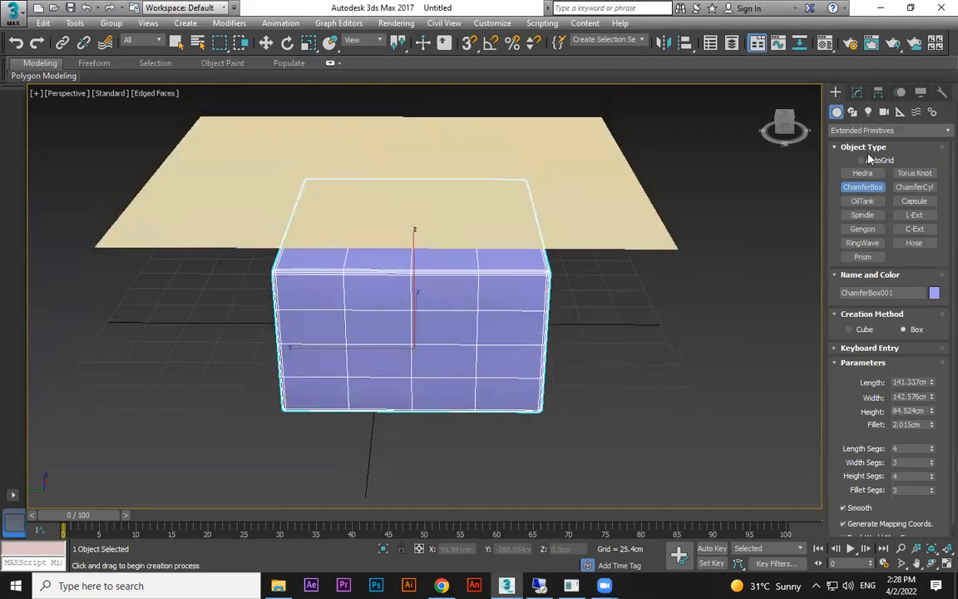
key(w)
click(663, 378)
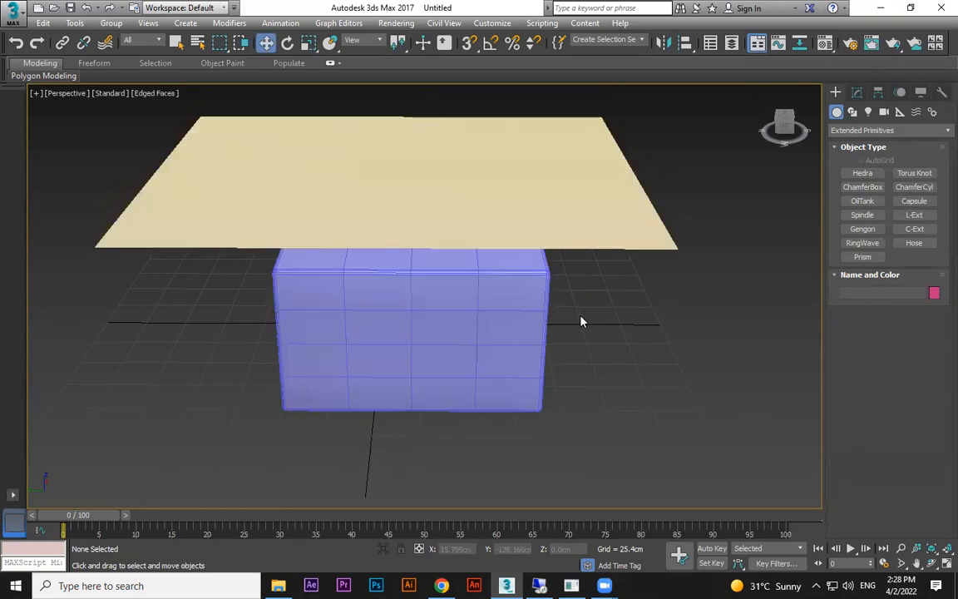
key(F4)
Step: Center the chamfer box beneath the plane, working in the Top view
click(422, 371)
key(t)
scroll(428, 321, down, 2)
scroll(396, 300, up, 4)
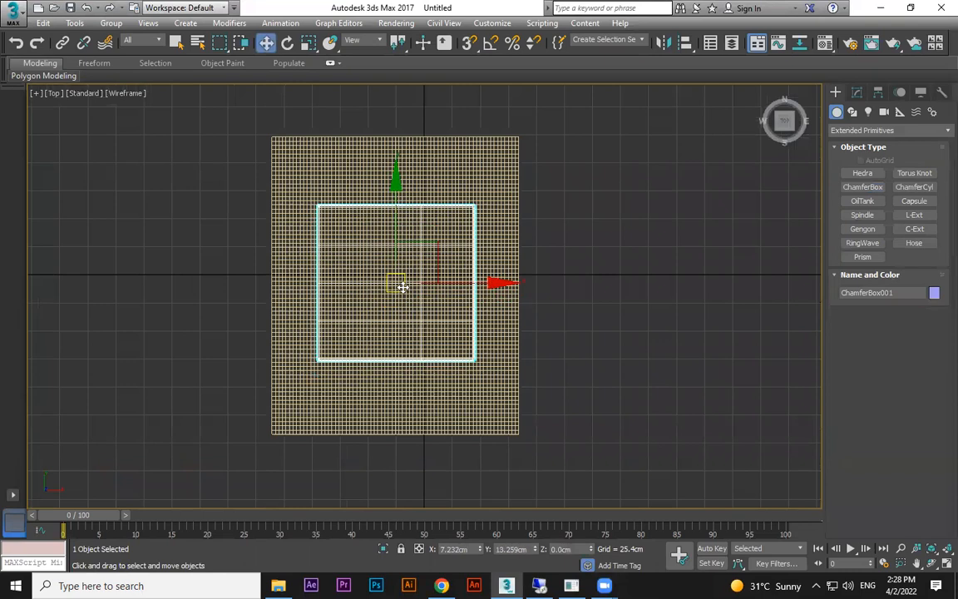
Step: In the Perspective view, lower the plane slightly toward the box and scale it uniformly to about 90%
key(p)
alt+middle_drag(536, 351, 540, 321)
click(567, 155)
mouse_move(397, 116)
mouse_down()
mouse_move(396, 150)
mouse_move(397, 133)
mouse_up()
key(r)
drag(386, 186, 432, 246)
alt+middle_drag(431, 247, 436, 267)
mouse_move(396, 171)
mouse_down()
mouse_move(396, 179)
mouse_move(412, 177)
mouse_up()
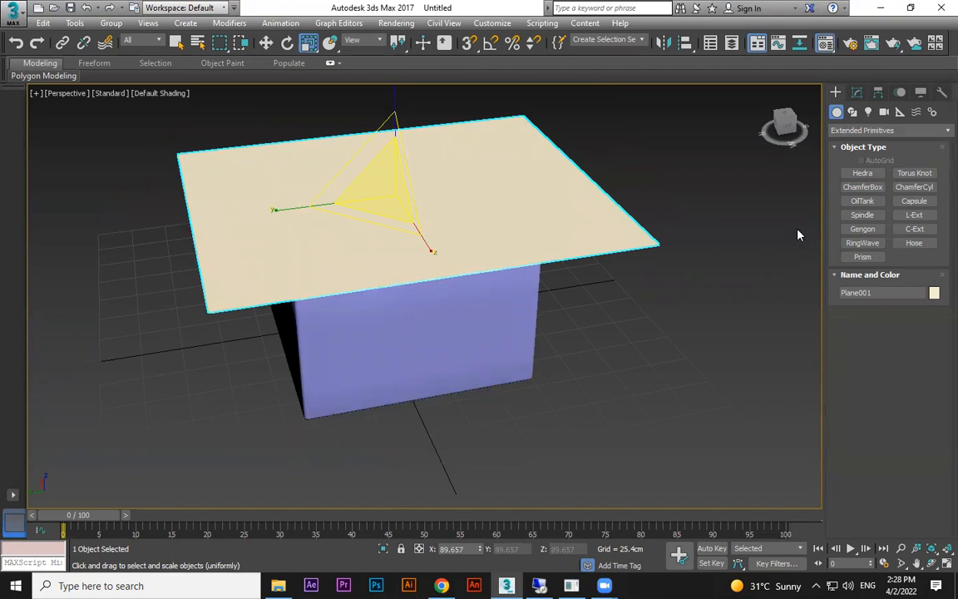
Step: Assign the 01 - Default material to the plane and make its diffuse color light purple
key(m)
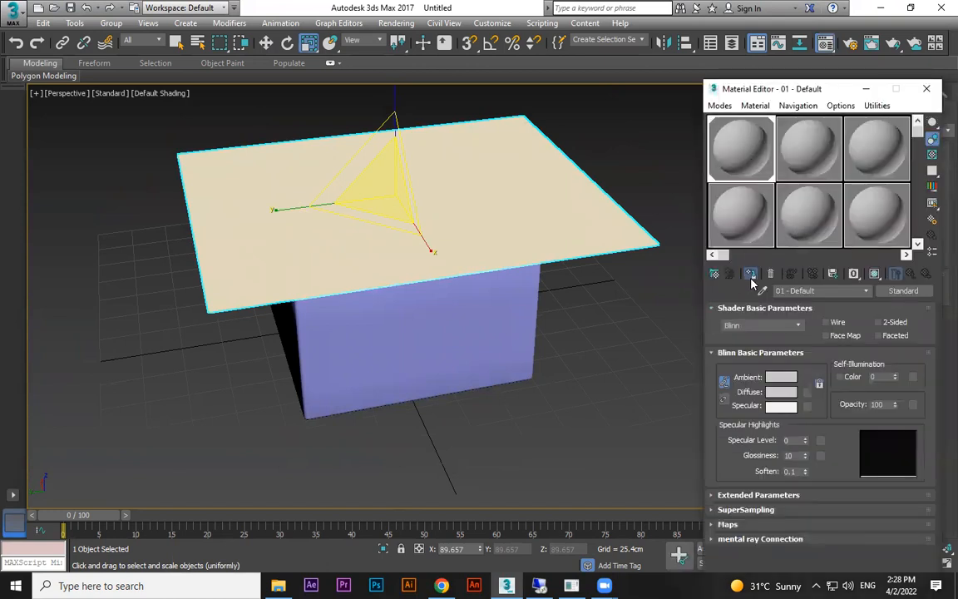
click(751, 275)
click(788, 394)
drag(357, 96, 350, 130)
click(385, 107)
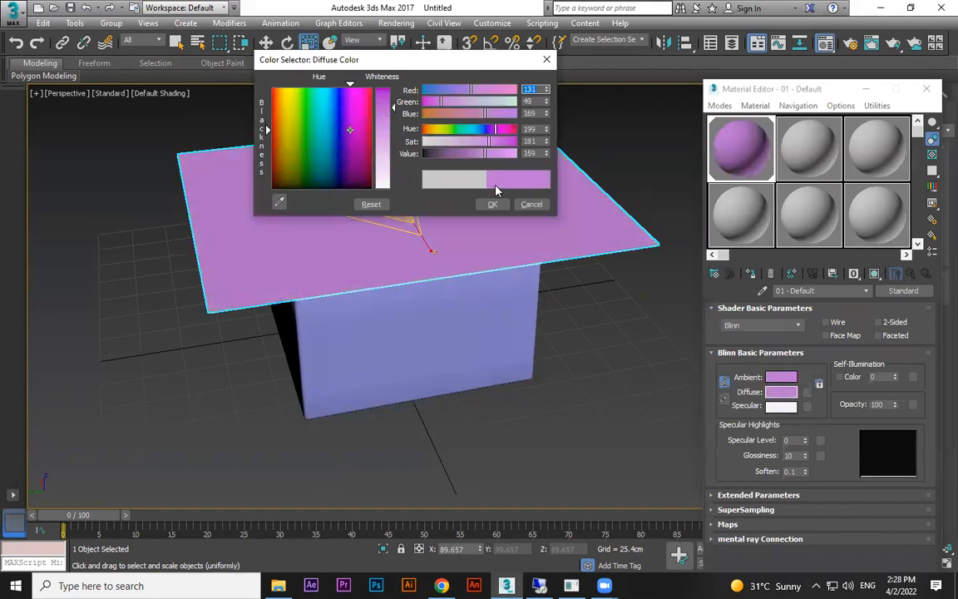
click(493, 205)
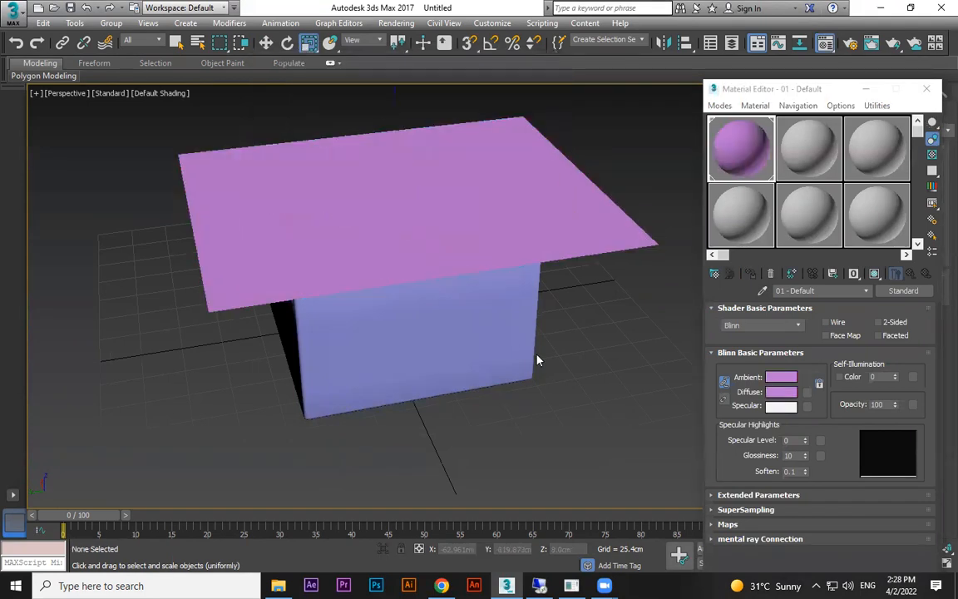
Step: Assign the 02 - Default grey material to the chamfer box and minimize the Material Editor
click(482, 318)
click(751, 275)
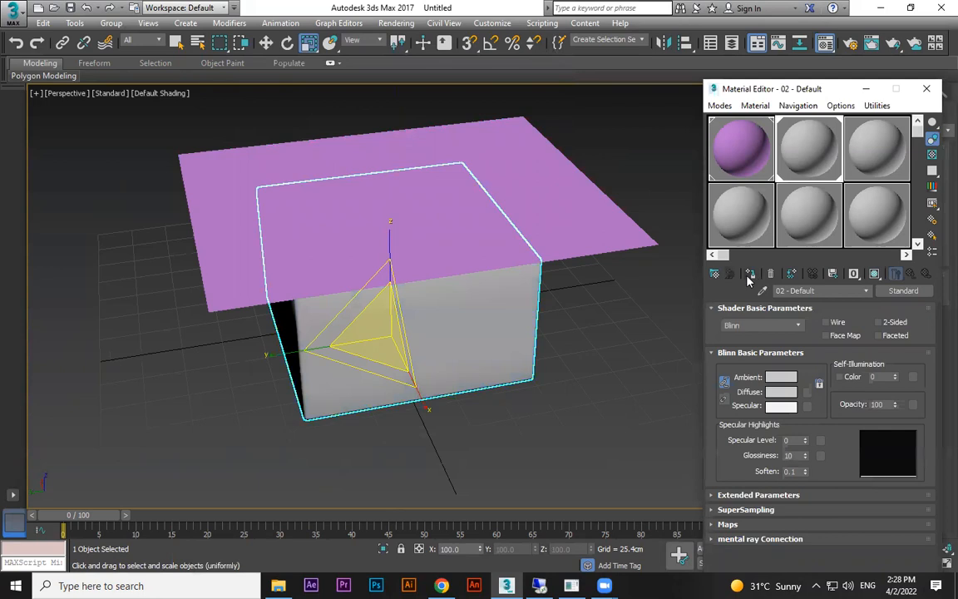
click(866, 89)
click(672, 270)
middle_drag(636, 353, 666, 373)
Step: Apply a Cloth modifier to the purple plane
click(616, 232)
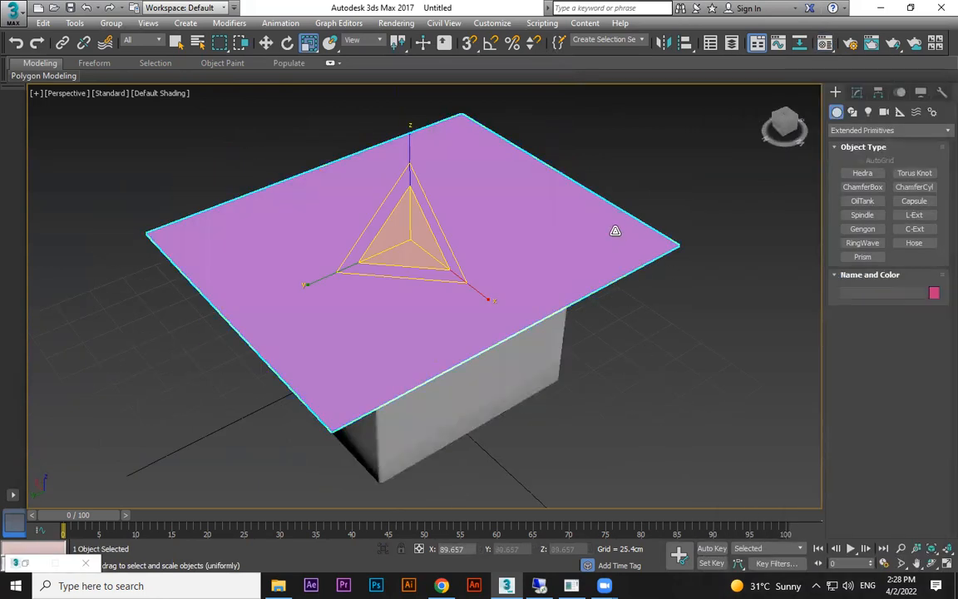
click(857, 93)
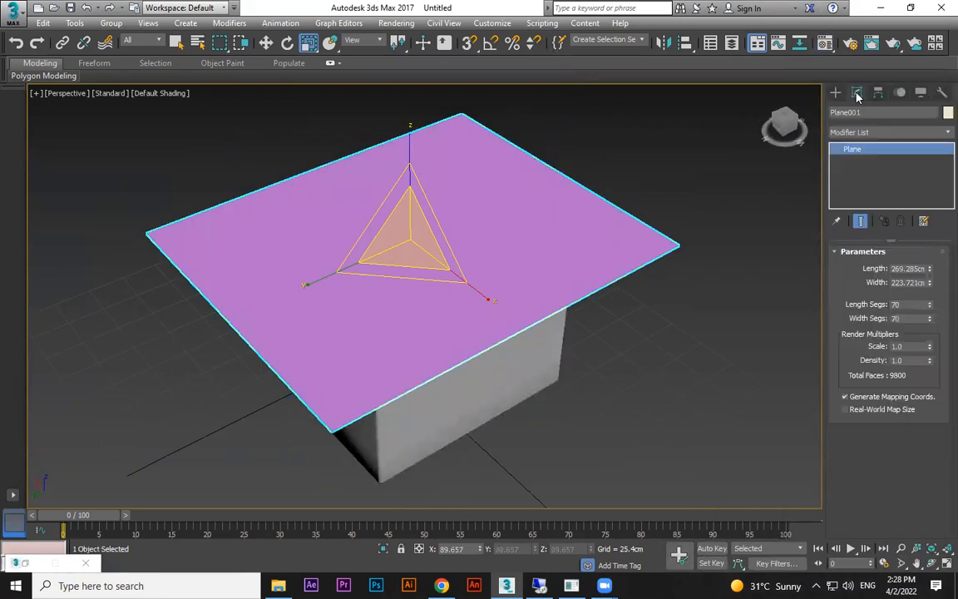
click(937, 135)
key(c)
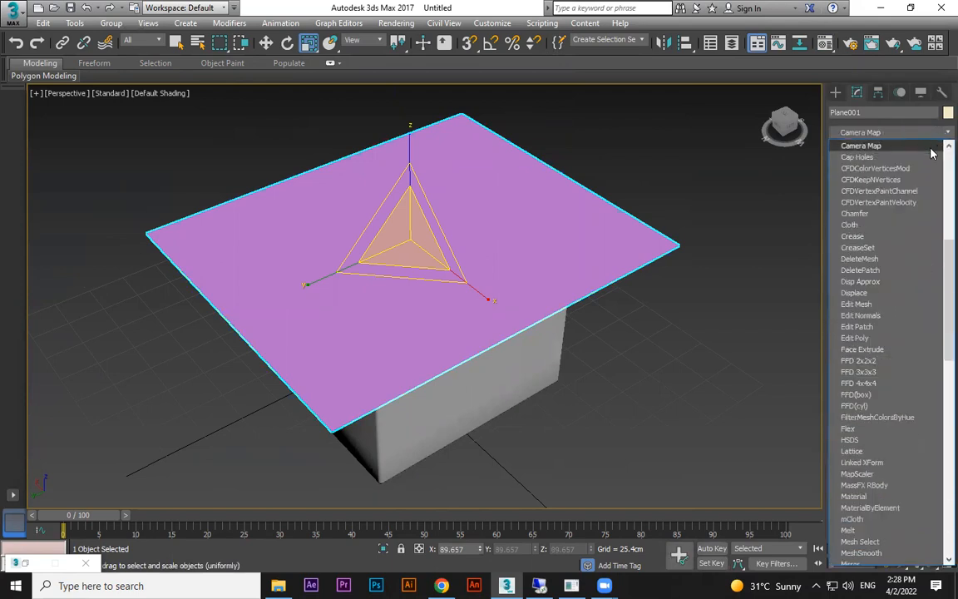
click(870, 226)
alt+middle_drag(674, 328, 691, 314)
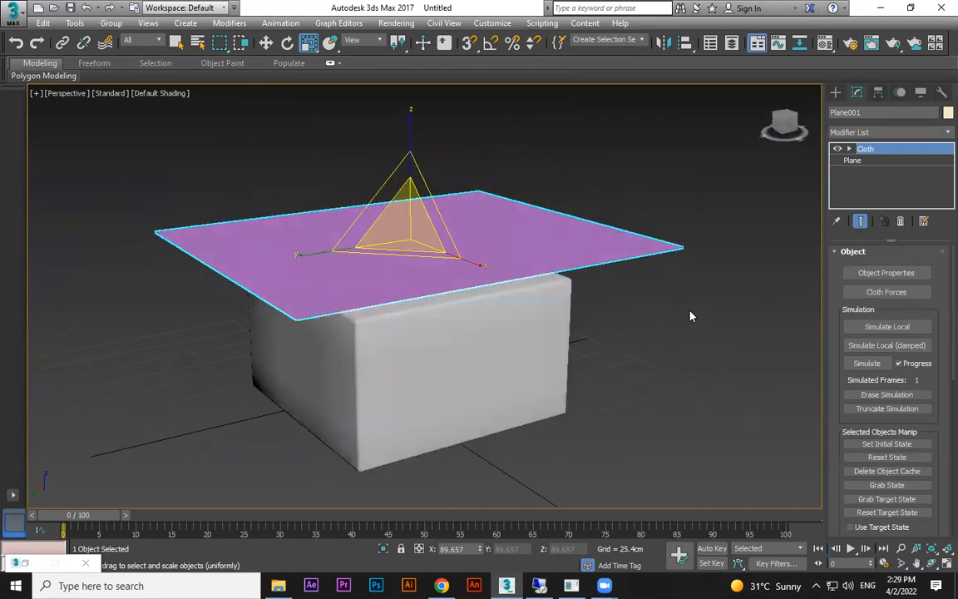
Step: In the cloth object properties, define Plane001 as Cloth and give it the Cotton preset
click(906, 276)
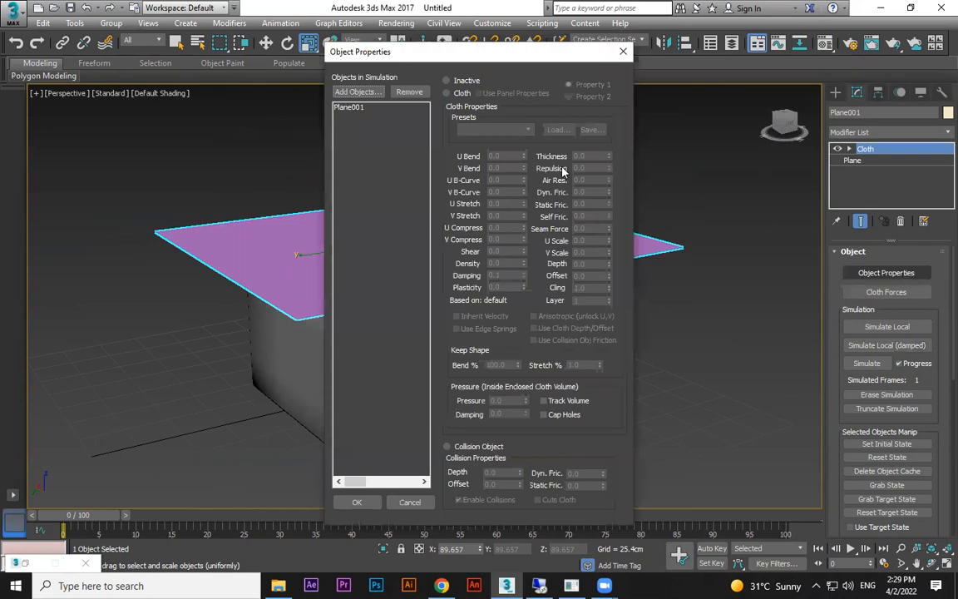
click(349, 109)
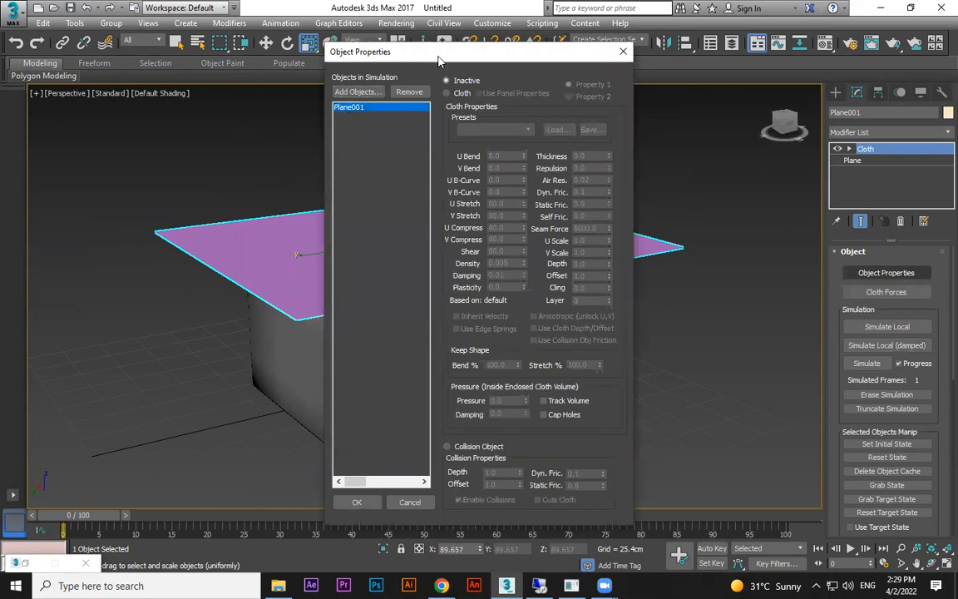
drag(438, 58, 556, 48)
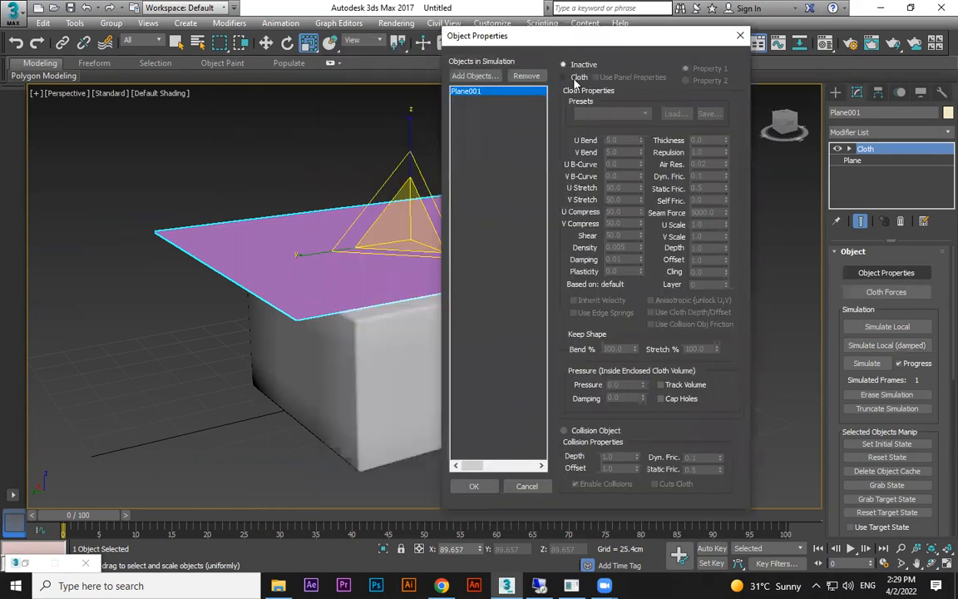
click(564, 77)
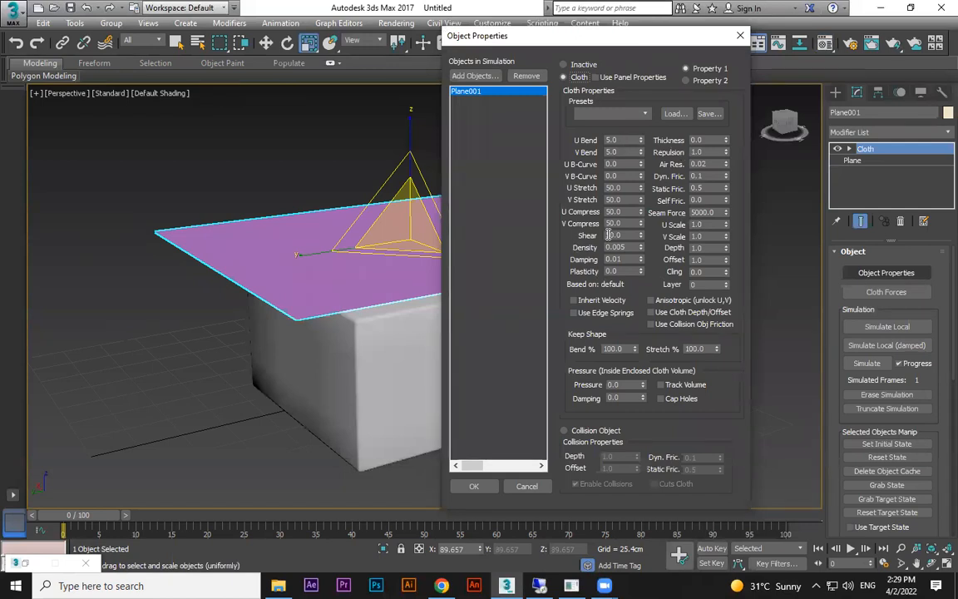
click(646, 114)
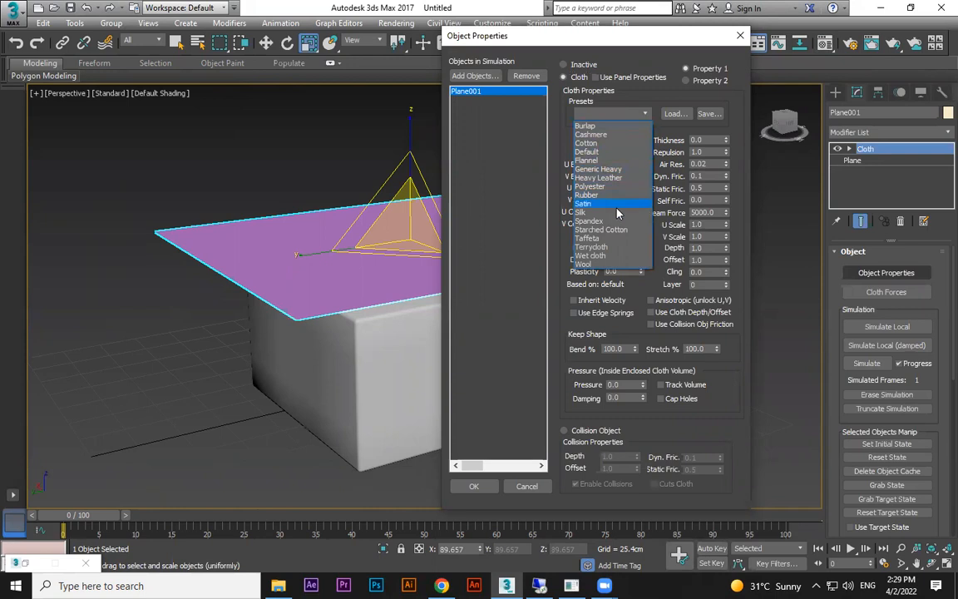
click(592, 143)
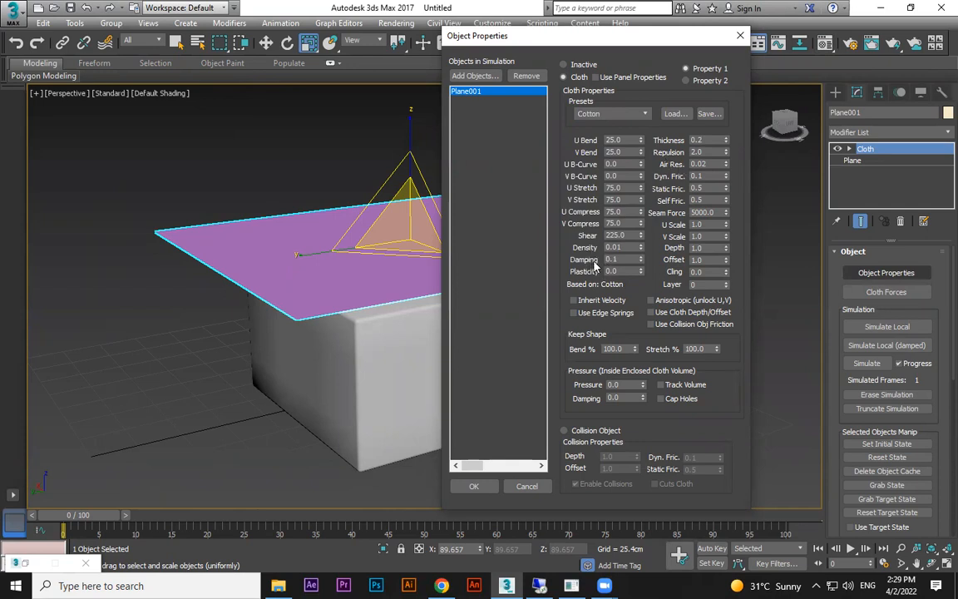
Step: Try the Generic Heavy and Silk presets on the cloth plane
click(637, 115)
click(611, 169)
click(625, 116)
click(614, 213)
click(647, 117)
click(638, 228)
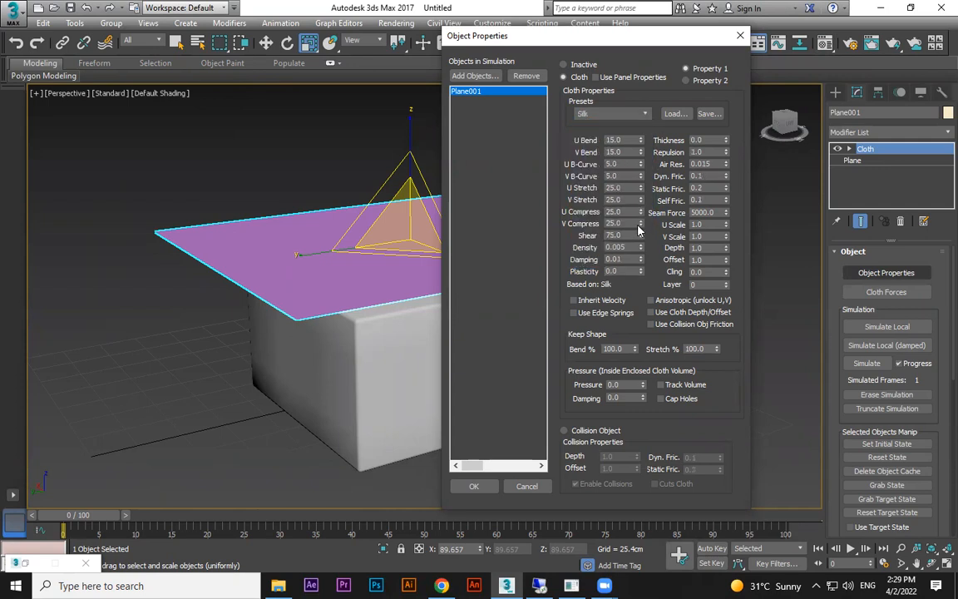
Step: Switch the plane's cloth preset back to Cotton and accept the object properties
click(624, 115)
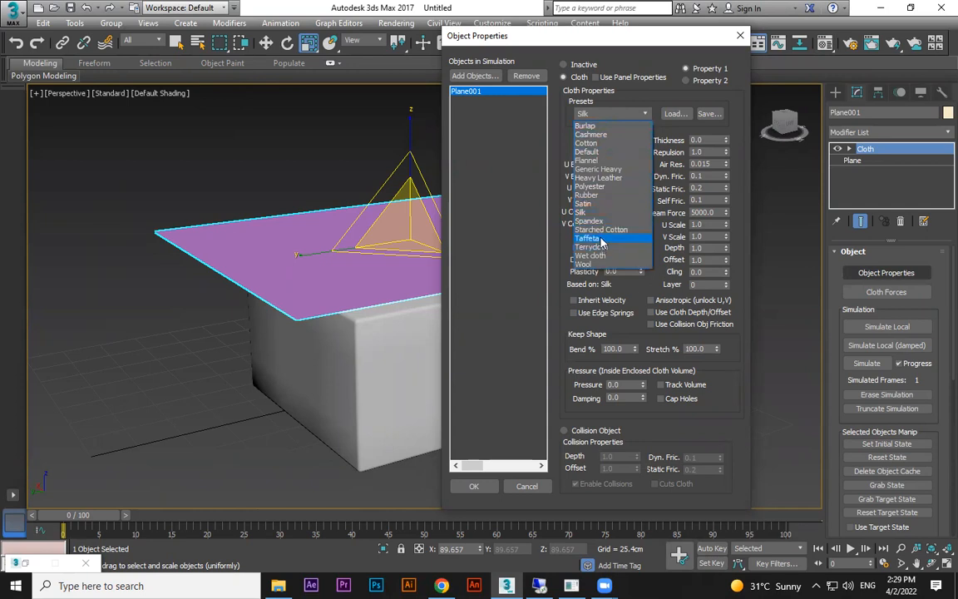
click(600, 146)
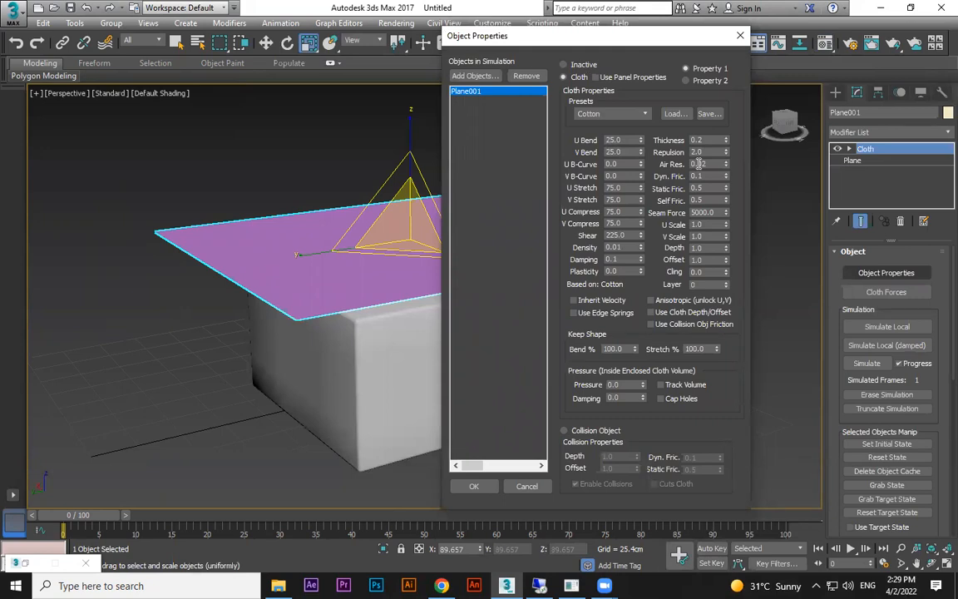
click(474, 486)
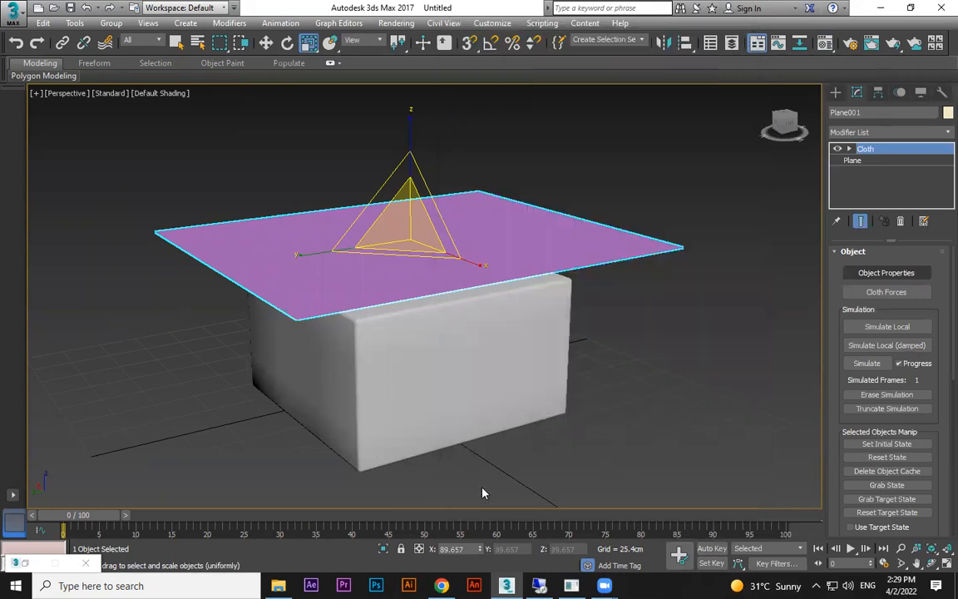
click(896, 280)
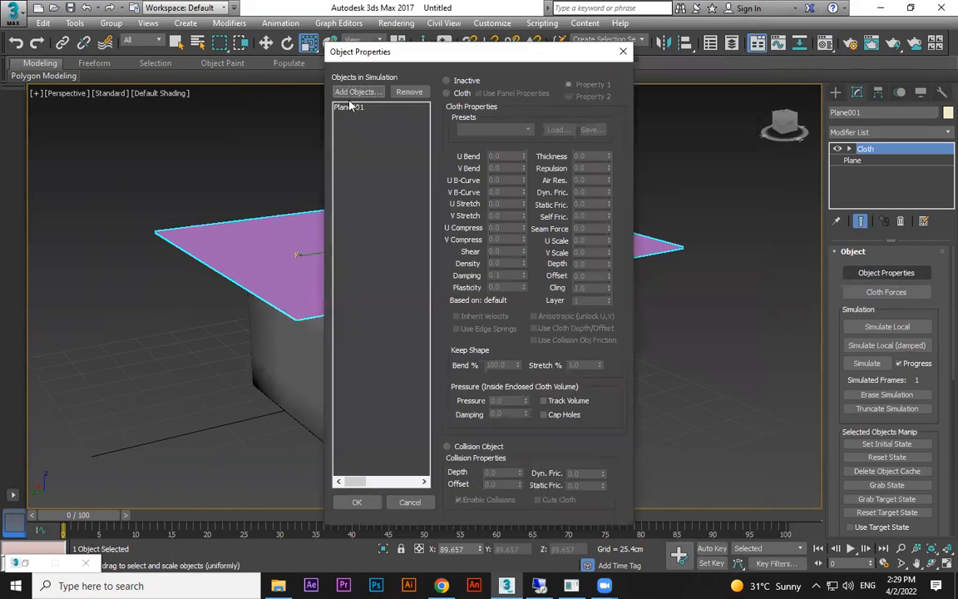
drag(410, 58, 594, 50)
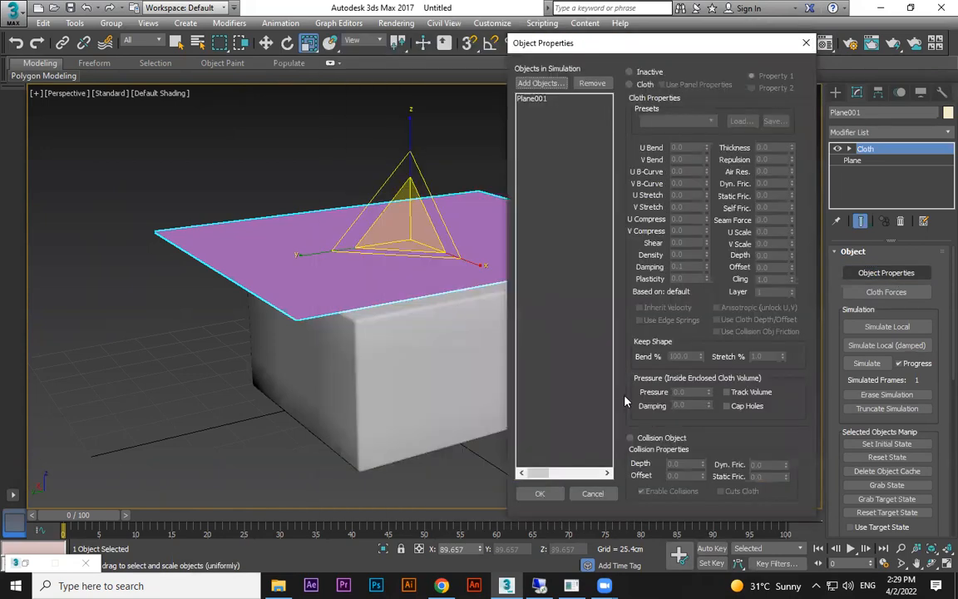
click(593, 493)
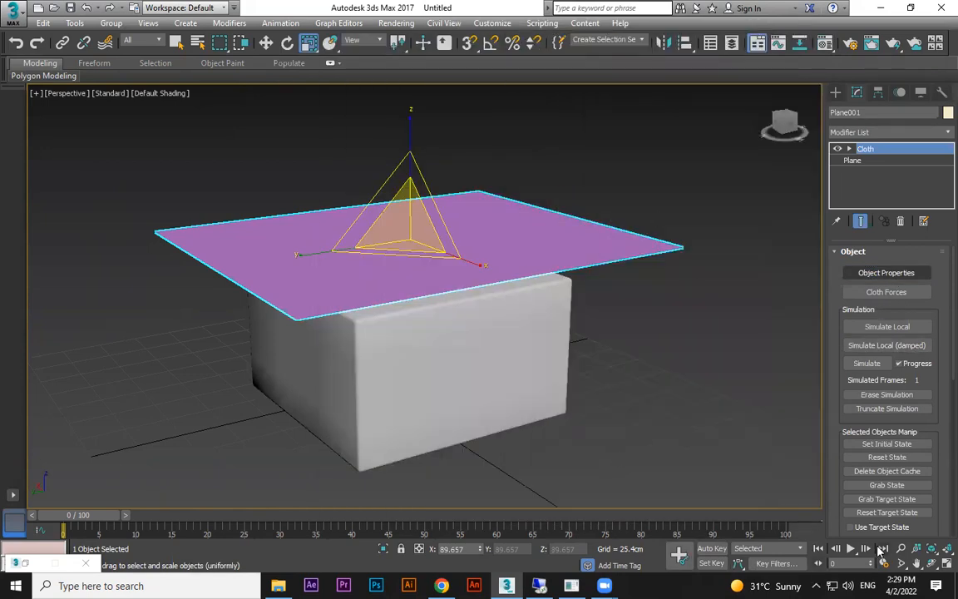
Step: Run a local cloth simulation on the plane without a collision object, and reset the cloth state
click(867, 328)
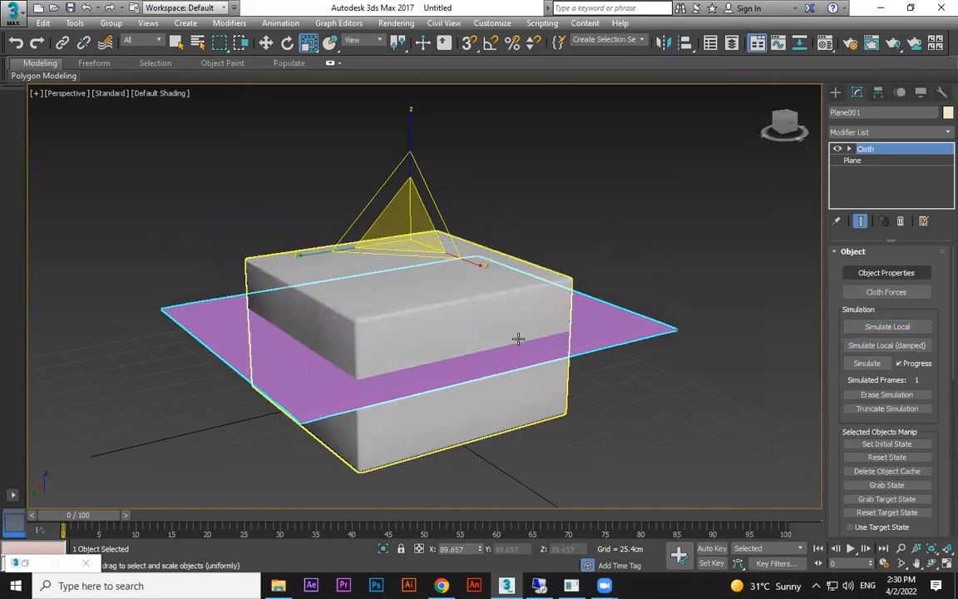
click(884, 458)
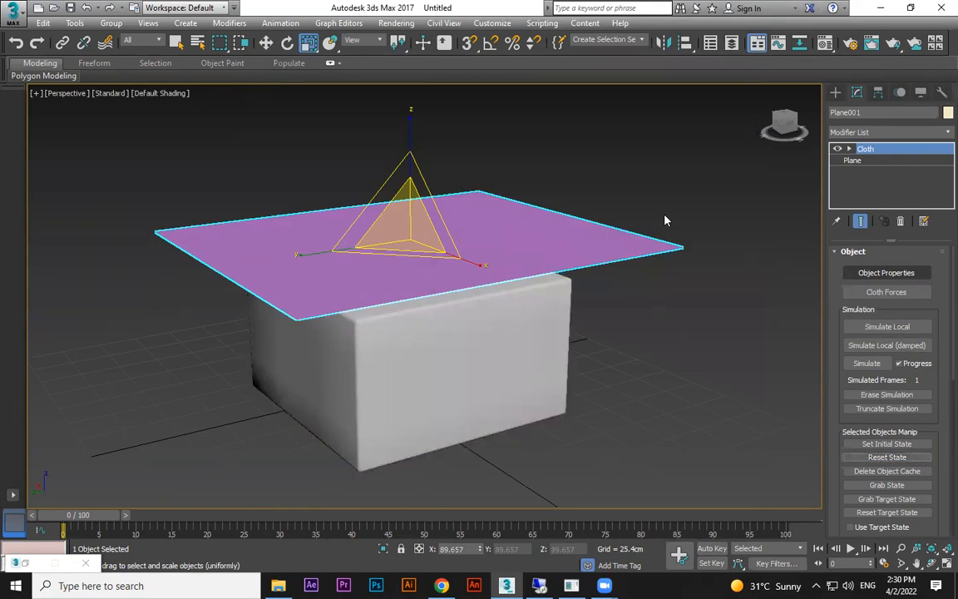
Step: Add ChamferBox001 to the cloth simulation in the object properties, define it as a Collision Object, and accept
click(886, 273)
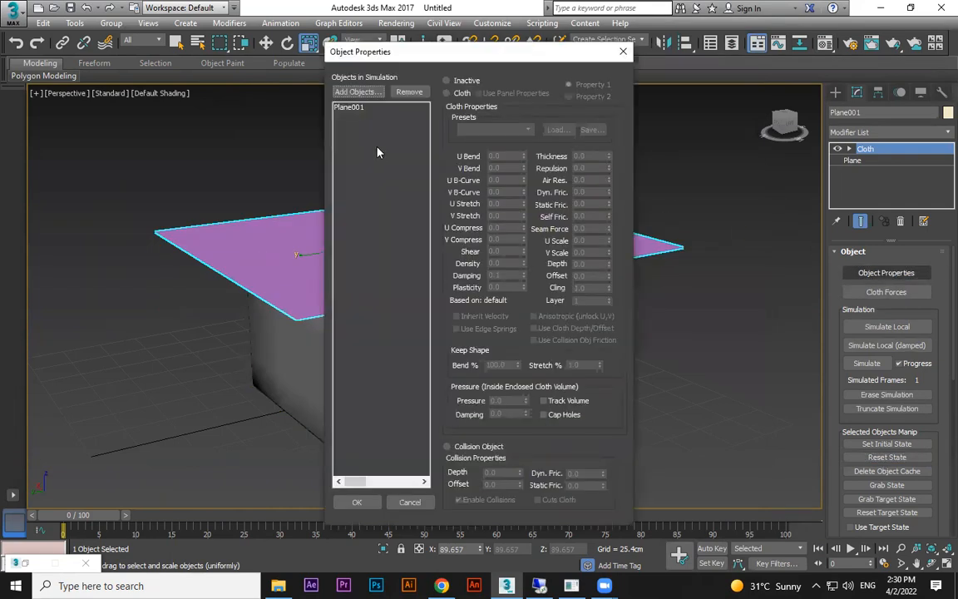
click(373, 92)
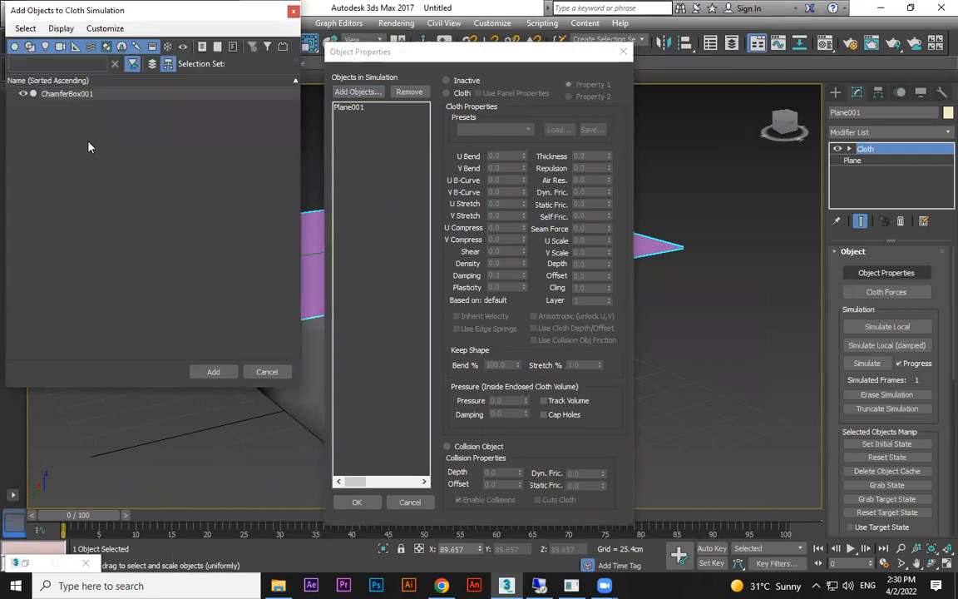
click(63, 94)
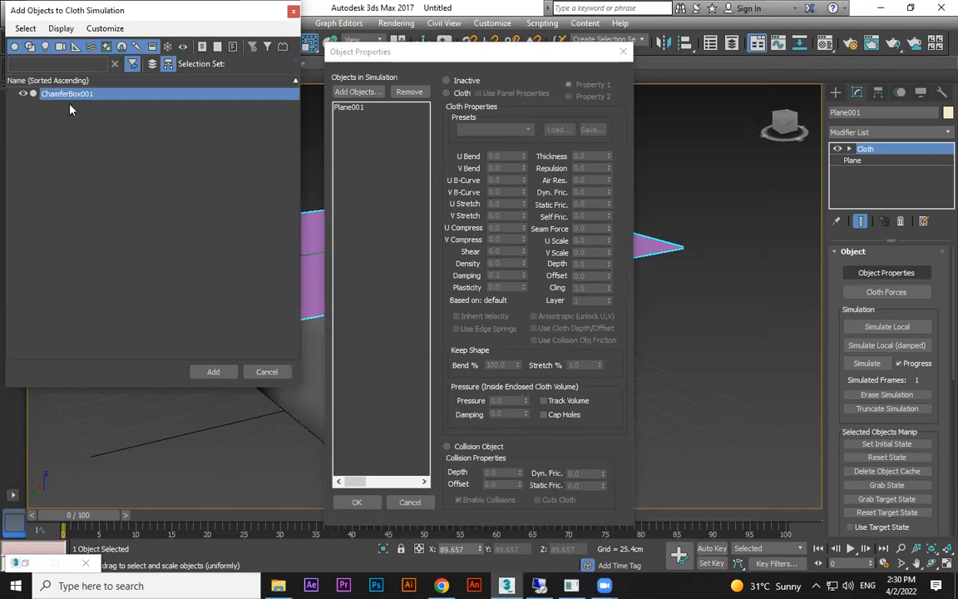
click(223, 373)
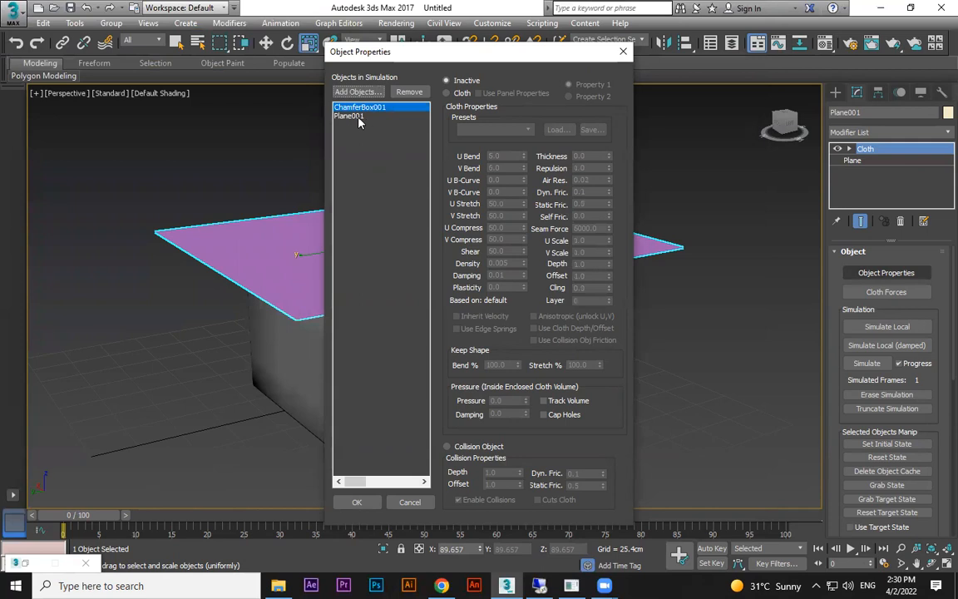
click(486, 447)
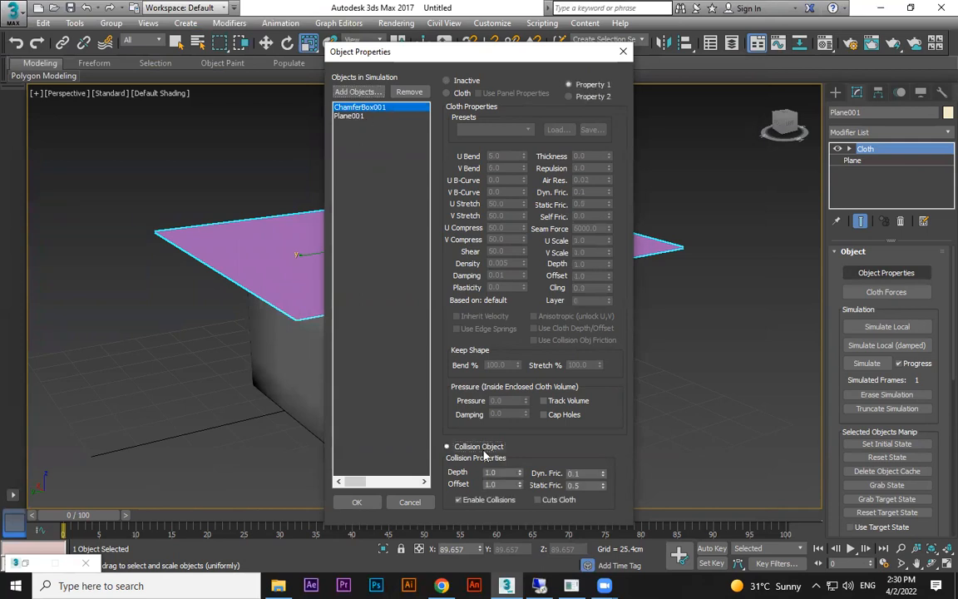
click(364, 503)
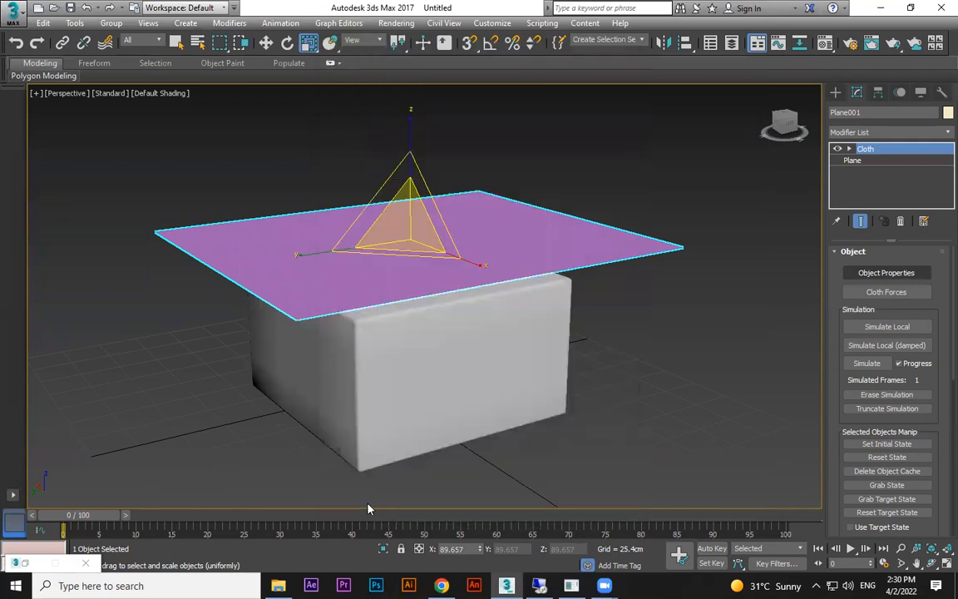
Step: Run a local cloth simulation until the plane drapes over the chamfer box, and stop it
click(886, 326)
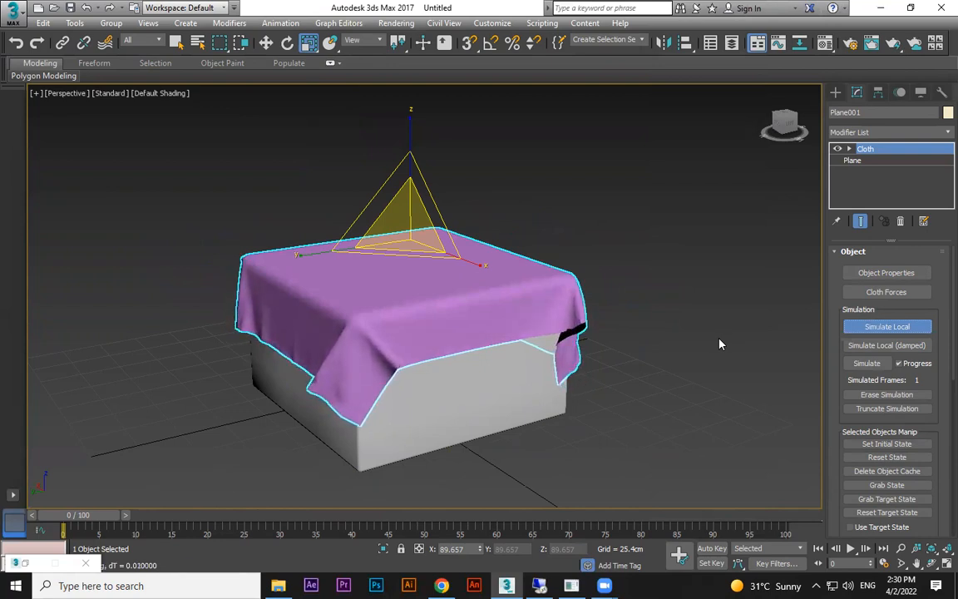
key(Escape)
alt+middle_drag(725, 347, 571, 333)
key(w)
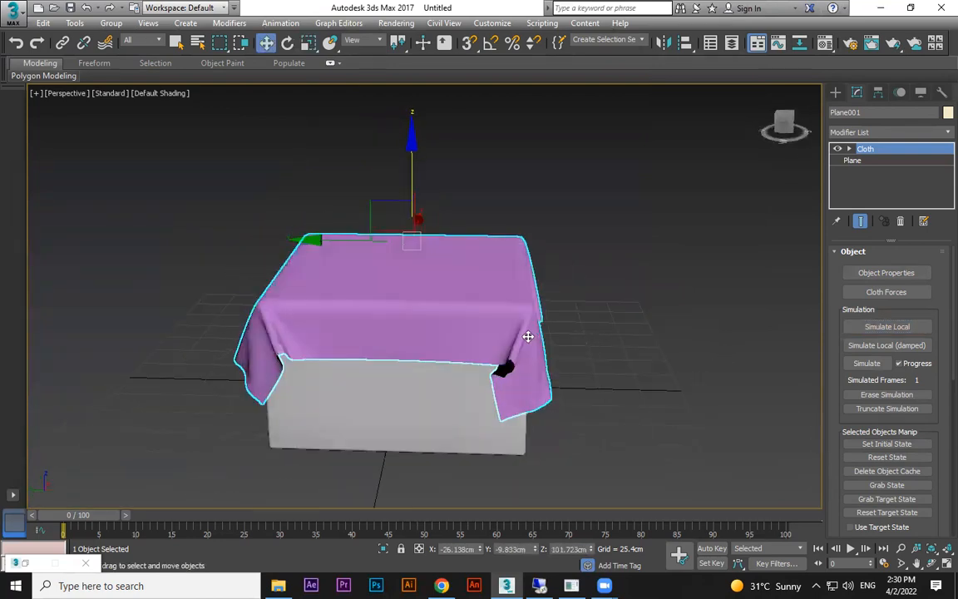
scroll(532, 367, down, 3)
click(562, 370)
click(526, 376)
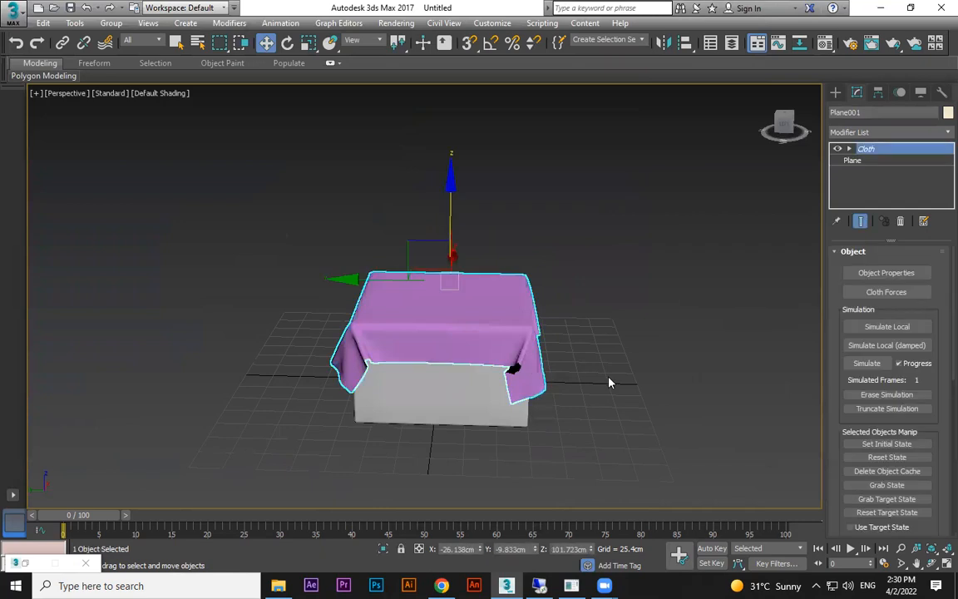
Step: Try cloning the draped cloth plane as a copy beside the box, and delete the clone
middle_drag(609, 383, 535, 383)
shift+drag(266, 278, 600, 283)
click(481, 350)
right_click(684, 312)
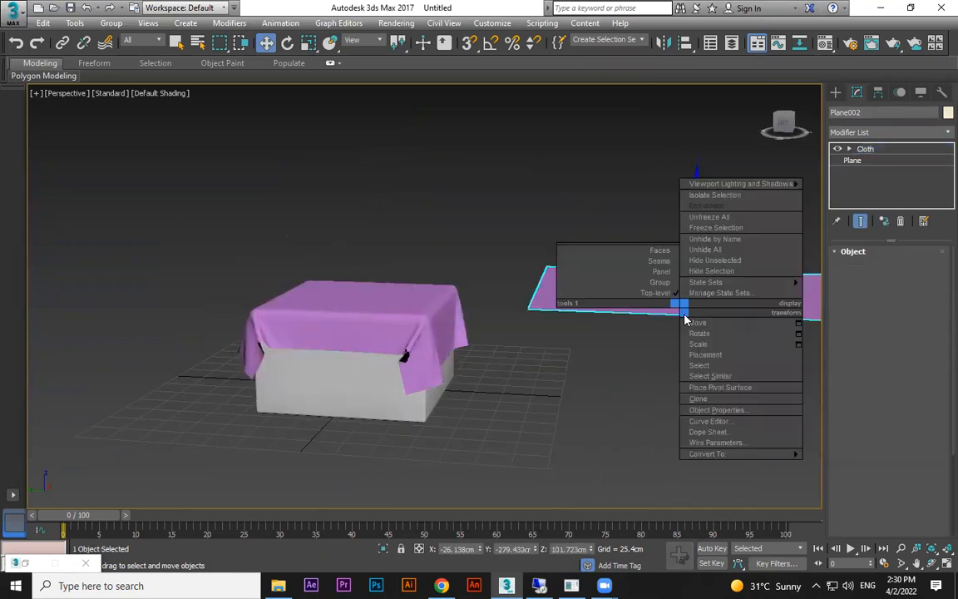
click(656, 354)
key(Delete)
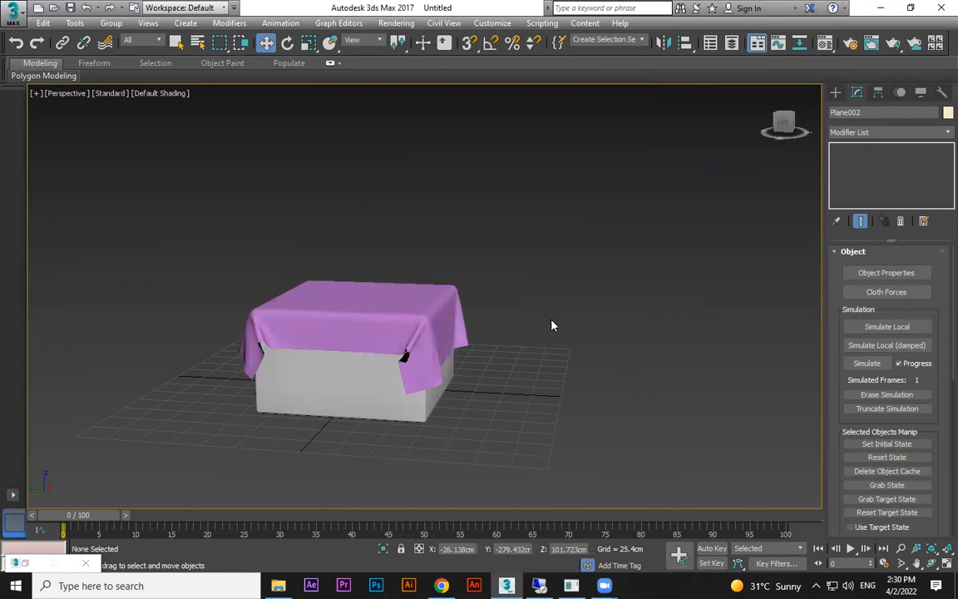
Step: Clone the draped cloth plane beside the box as a single instance named Plane002
click(310, 291)
shift+drag(363, 297, 651, 309)
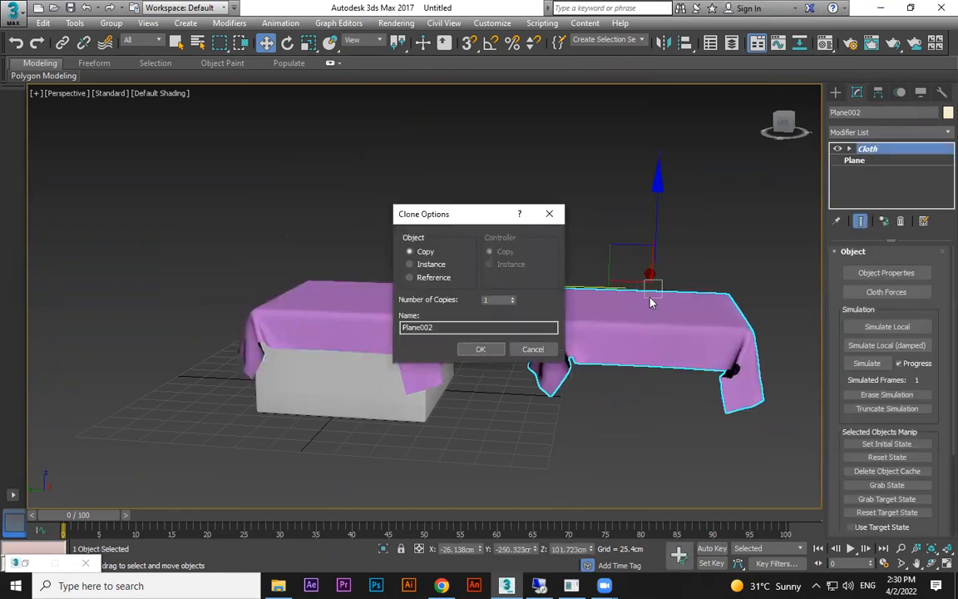
click(410, 263)
click(480, 349)
Step: Convert the cloned cloth Plane002 to Editable Poly
right_click(674, 317)
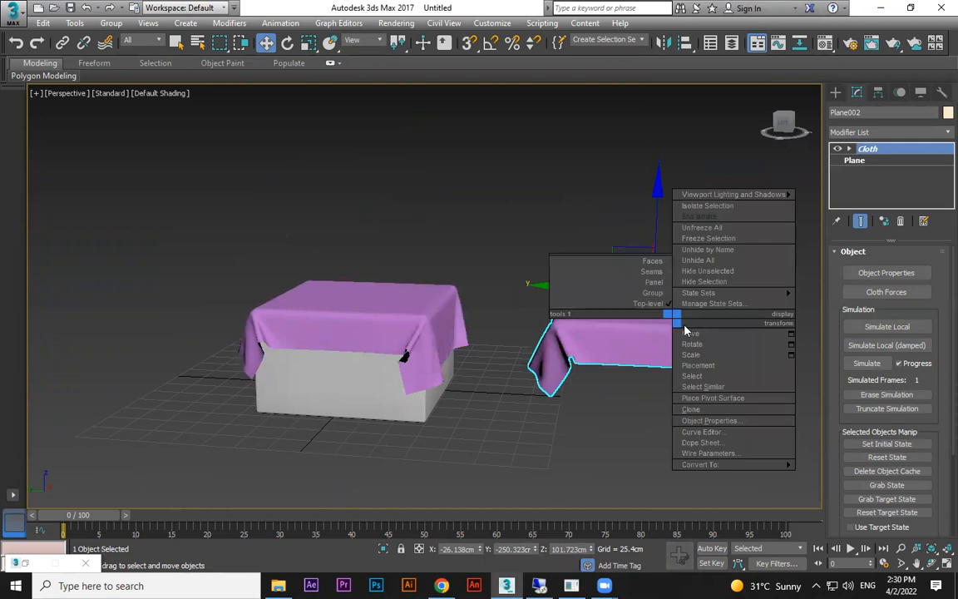
mouse_move(726, 468)
click(842, 475)
drag(732, 223, 651, 368)
scroll(650, 355, up, 3)
middle_drag(651, 356, 562, 354)
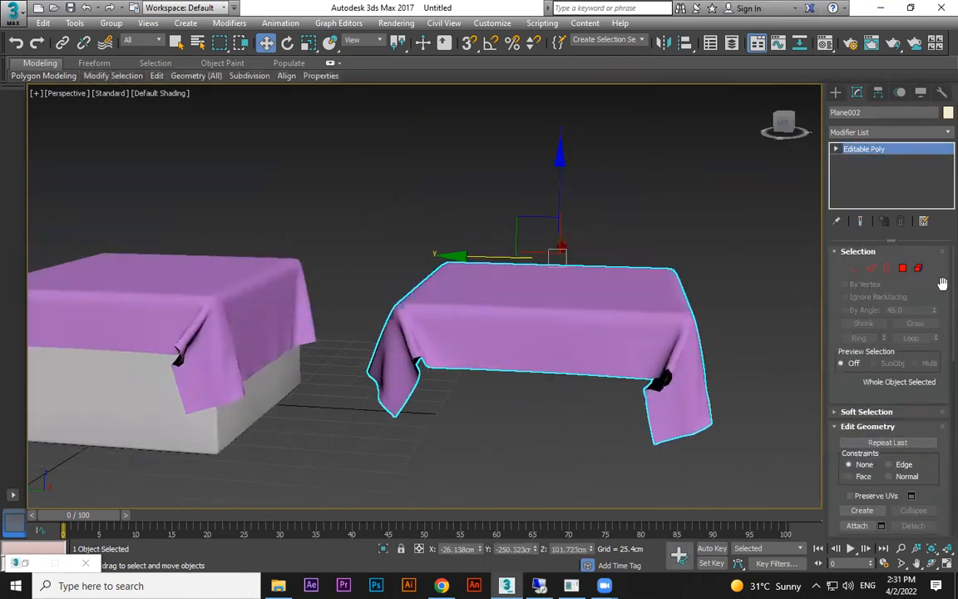
Step: Select patches of polygons on the top of the converted clone, try moving a patch, and undo the move
click(899, 271)
drag(657, 223, 574, 334)
alt+middle_drag(688, 331, 697, 367)
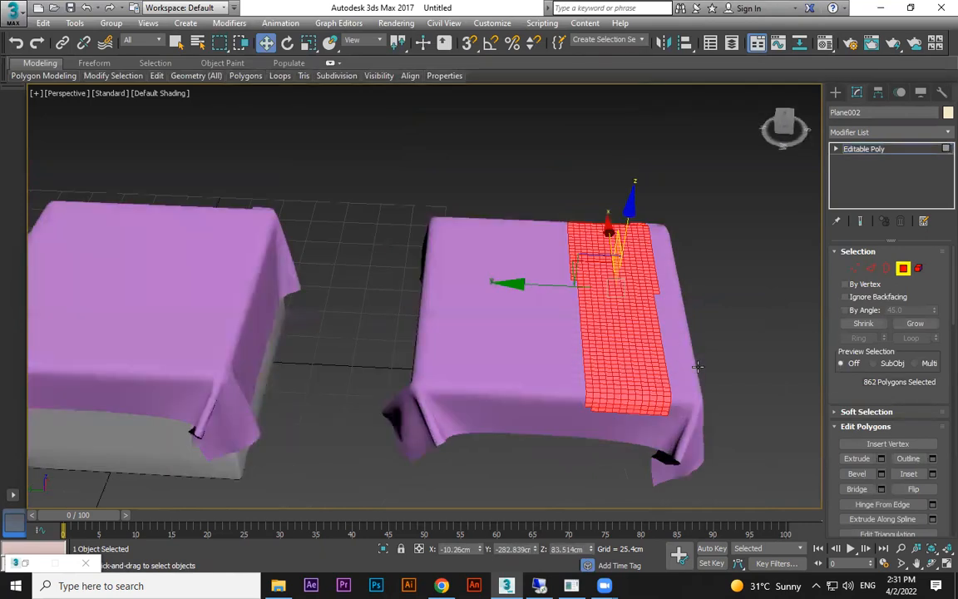
drag(722, 289, 645, 362)
drag(691, 255, 694, 238)
key(ctrl+z)
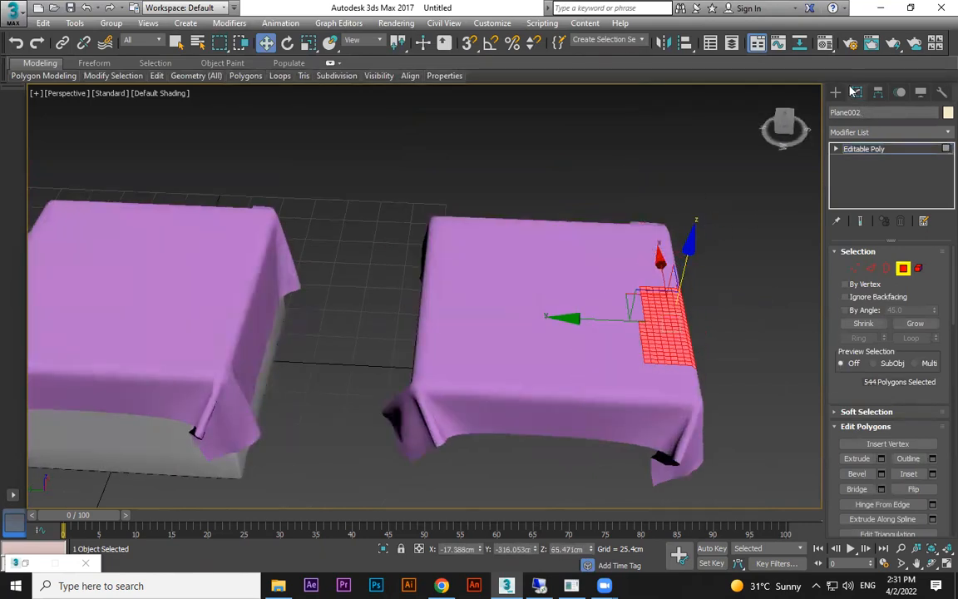
Step: Leave polygon editing and apply a Shell modifier to the cloned cloth Plane002
click(836, 93)
click(709, 311)
alt+middle_drag(712, 341, 659, 205)
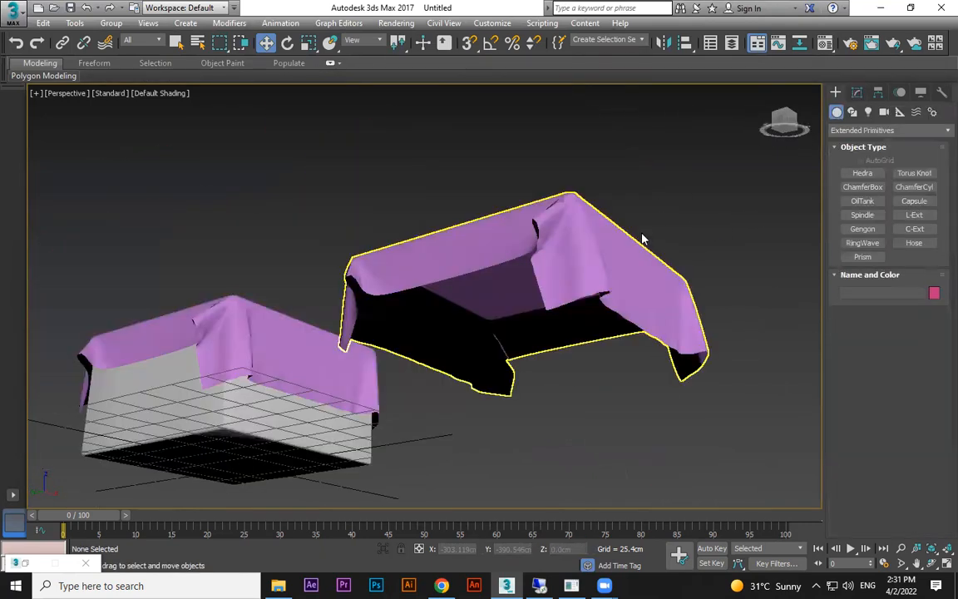
click(603, 263)
scroll(389, 227, up, 3)
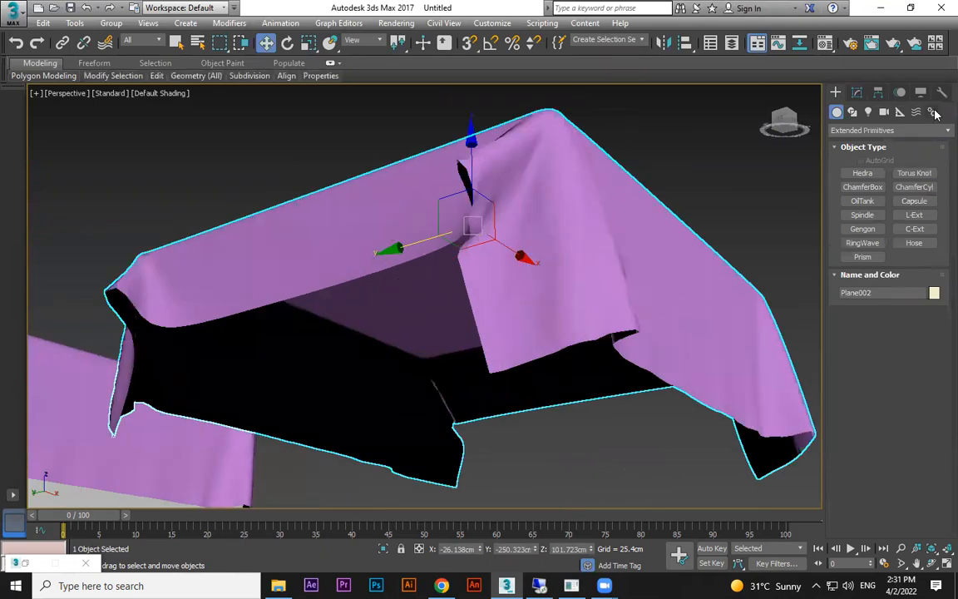
click(856, 92)
click(940, 131)
text(sh)
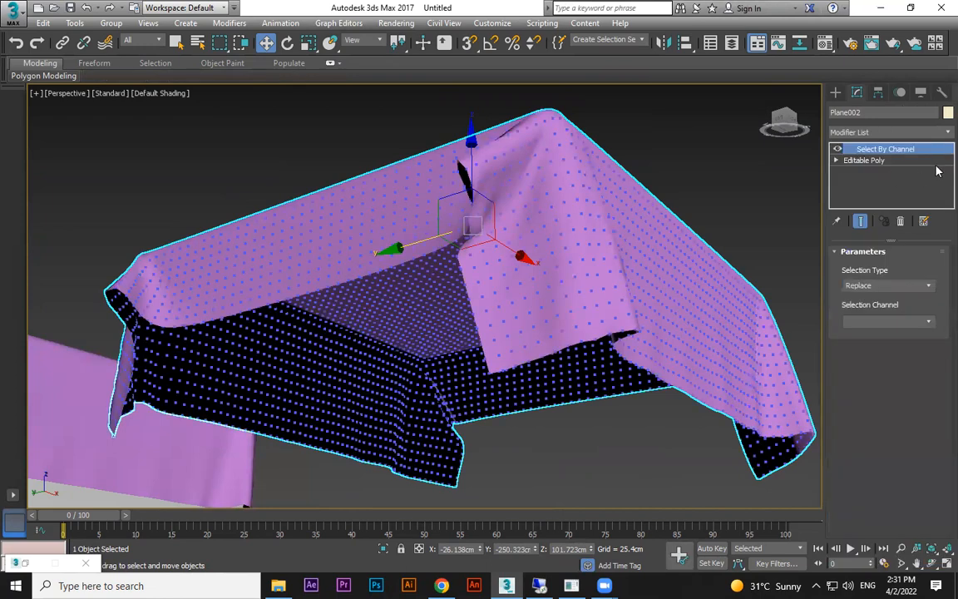
key(ctrl+z)
click(940, 134)
text(sh)
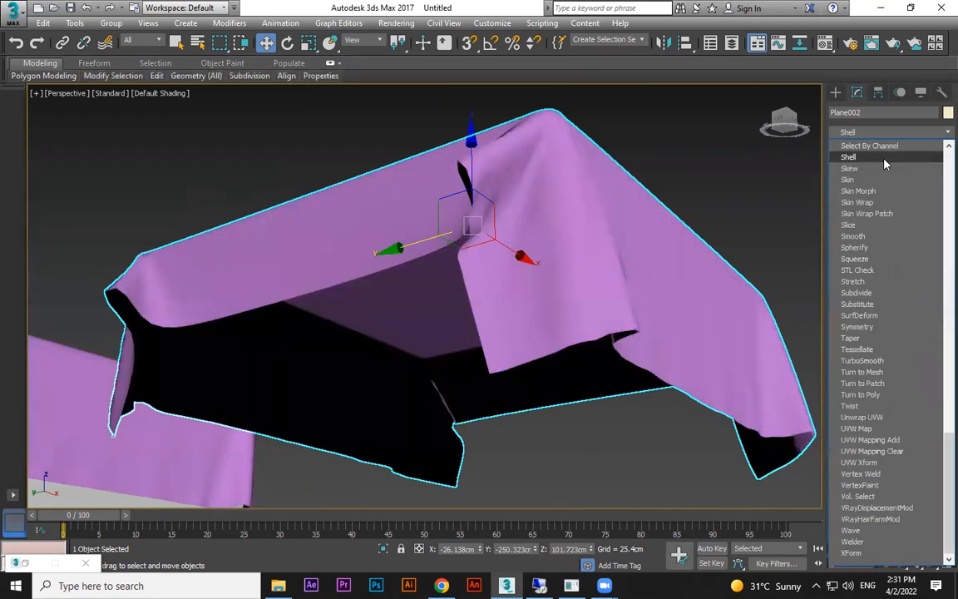
key(Return)
Step: Lower the Shell modifier's outer amount to thin the cloned cloth
alt+middle_drag(656, 333, 735, 258)
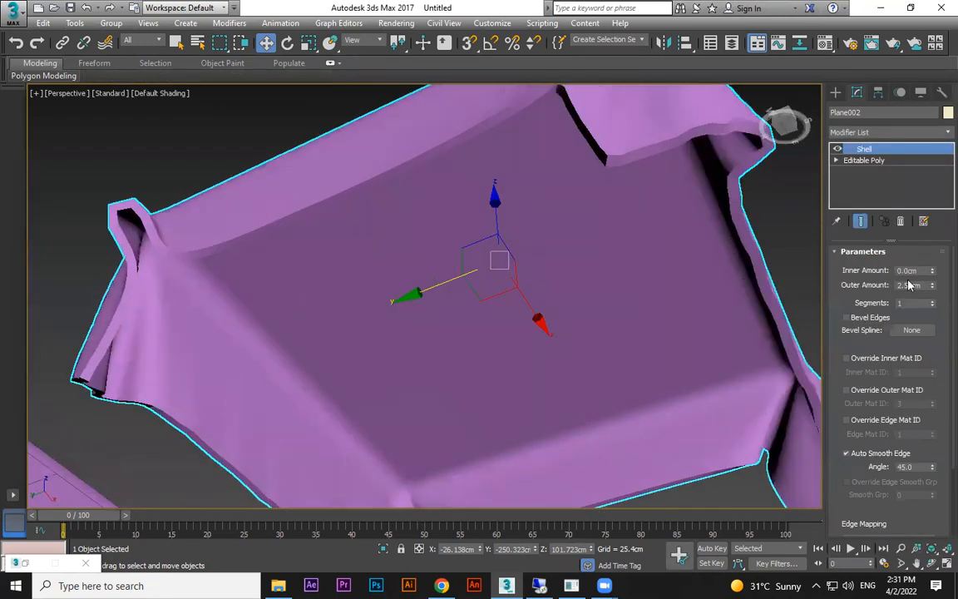
drag(933, 287, 933, 312)
alt+middle_drag(468, 241, 385, 374)
Step: Delete the cloned cloth with the Shell modifier
scroll(470, 271, down, 6)
click(445, 182)
alt+middle_drag(582, 213, 581, 319)
click(507, 310)
scroll(506, 309, up, 4)
key(Delete)
Step: Select the original draped cloth Plane001, erase its simulation, and reset its cloth state
middle_drag(192, 330, 551, 291)
click(404, 370)
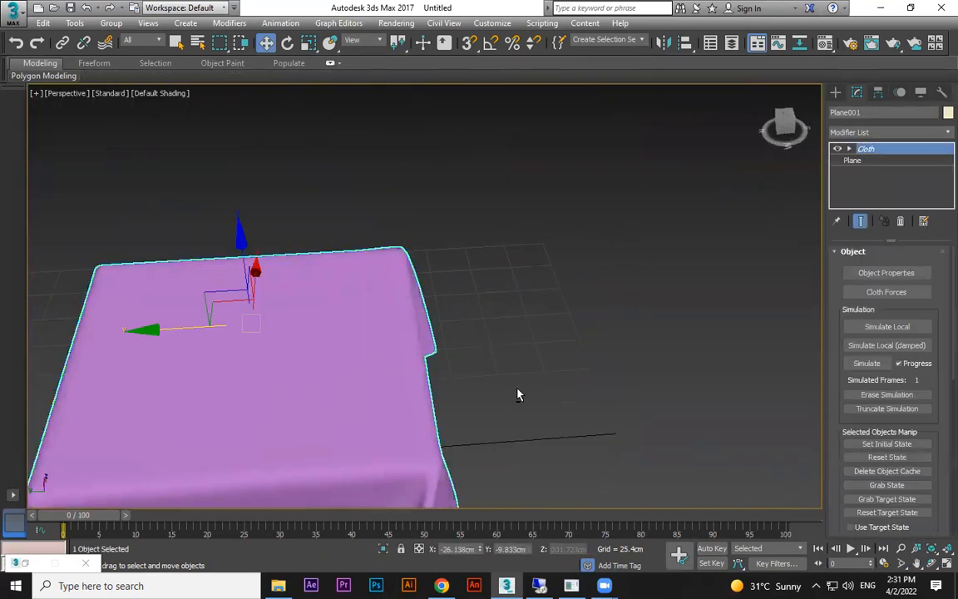
alt+middle_drag(496, 394, 504, 324)
scroll(545, 394, down, 6)
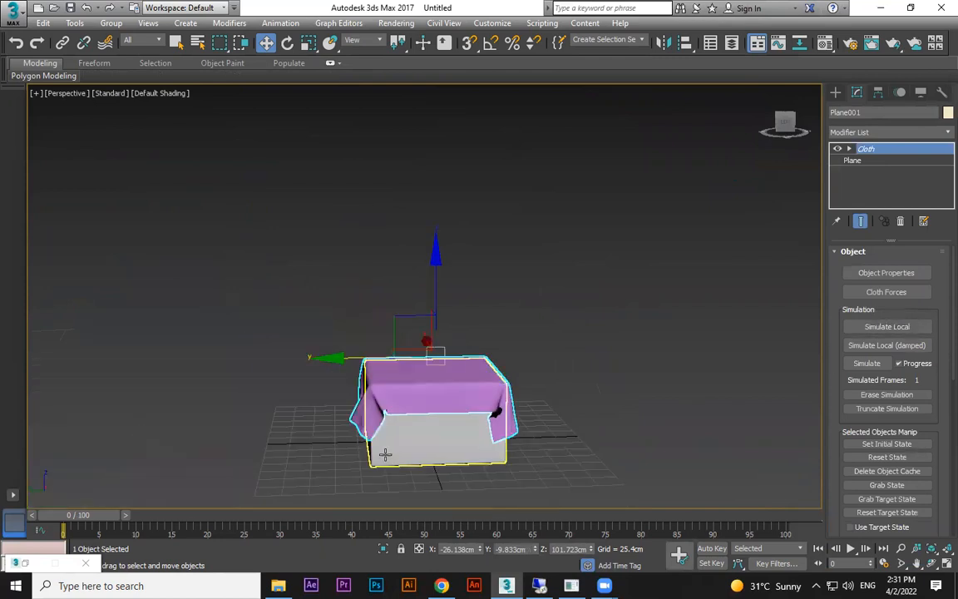
scroll(520, 416, up, 3)
middle_drag(546, 381, 570, 308)
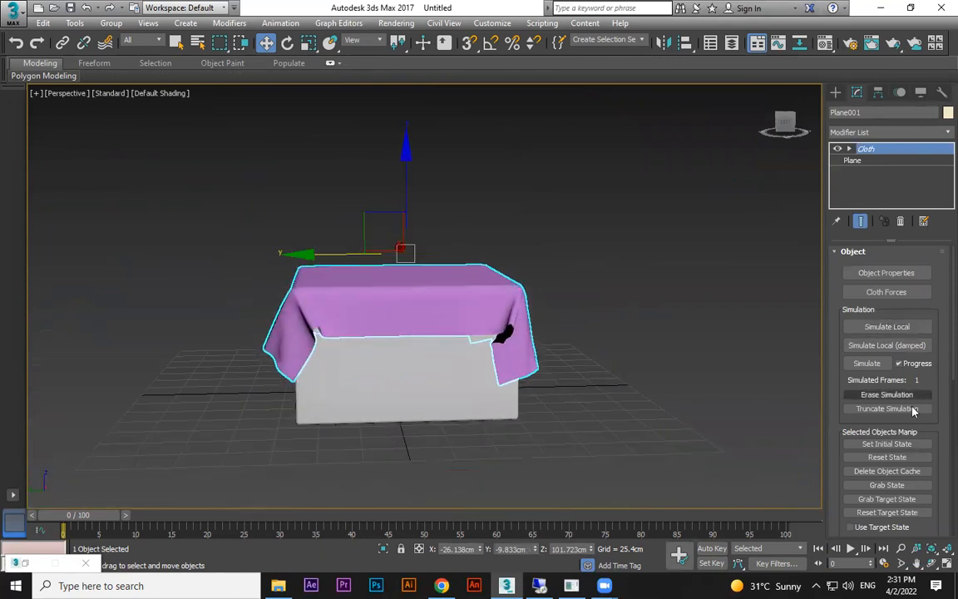
click(898, 398)
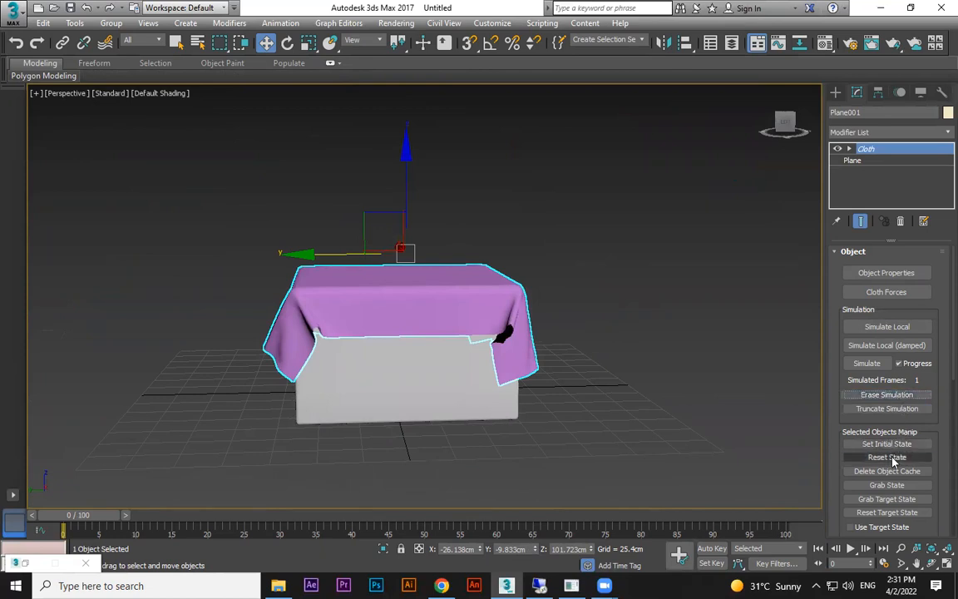
click(888, 457)
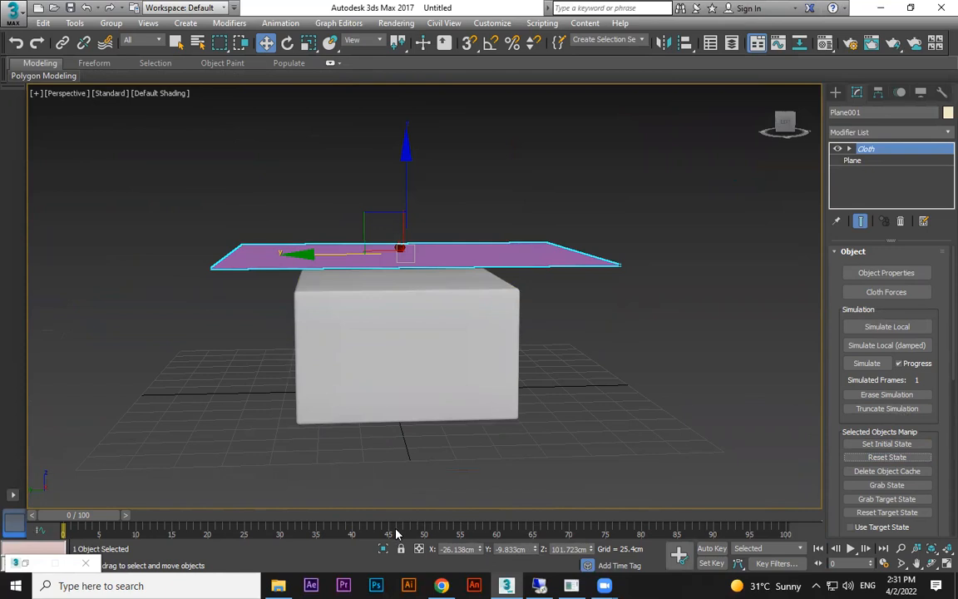
Step: Simulate the cloth over the timeline with progress shown, stop it at frame 45, and return to the first frame
click(867, 363)
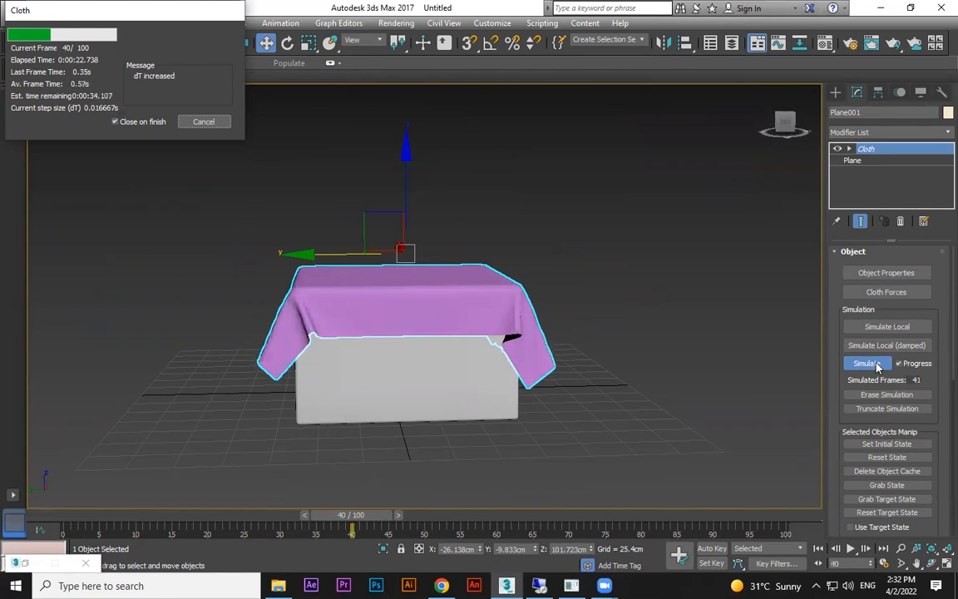
key(Escape)
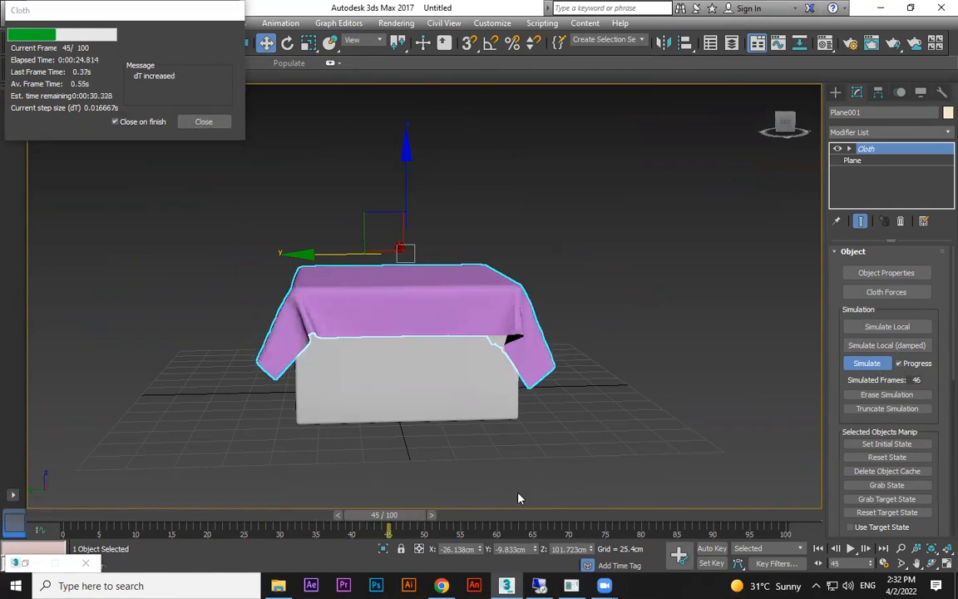
drag(384, 514, 119, 515)
drag(197, 517, 37, 520)
key(w)
Step: Play back the simulated drape animation, rewinding to the start to replay it
click(850, 548)
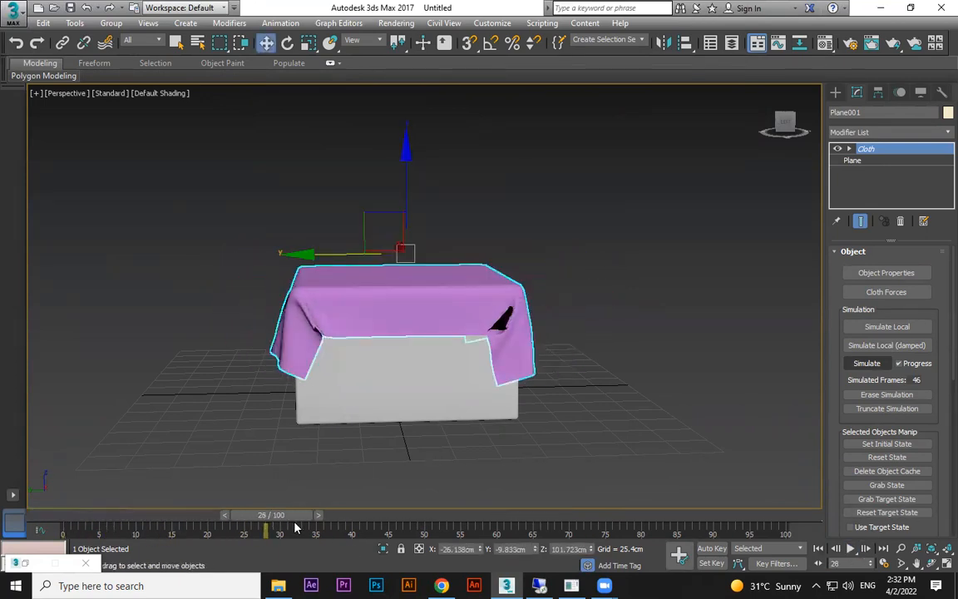
drag(295, 525, 125, 522)
click(850, 548)
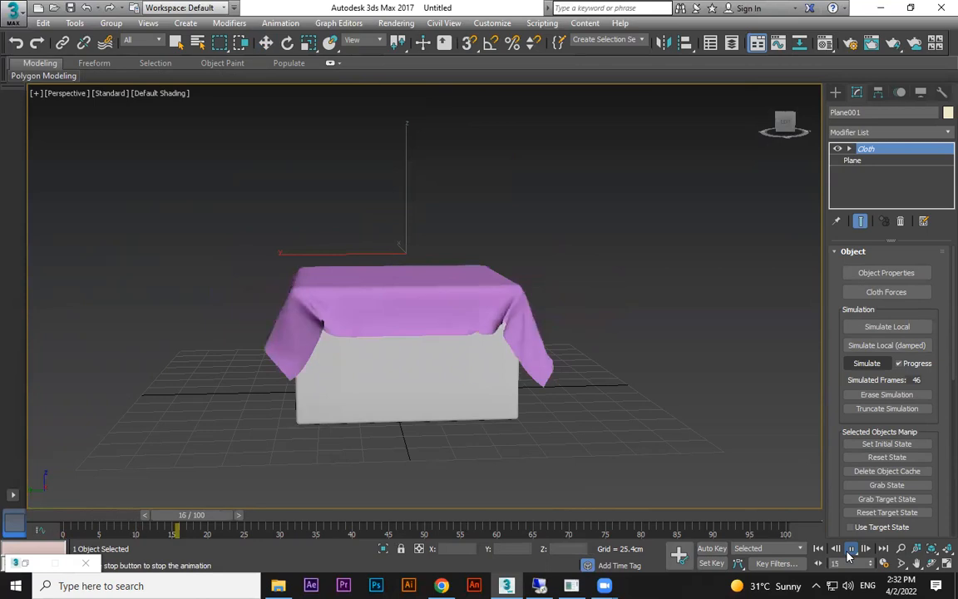
click(850, 548)
drag(177, 520, 73, 519)
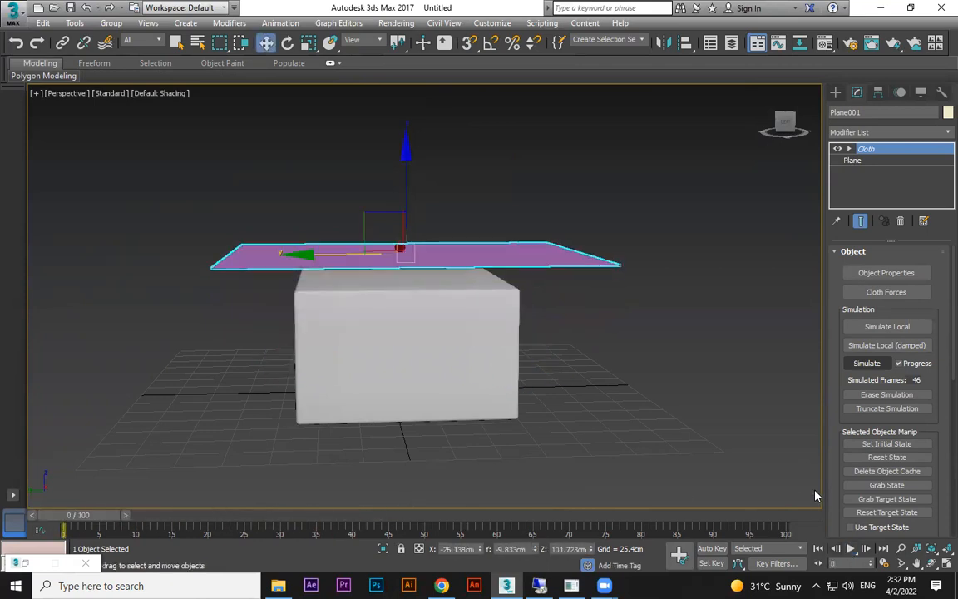
click(850, 549)
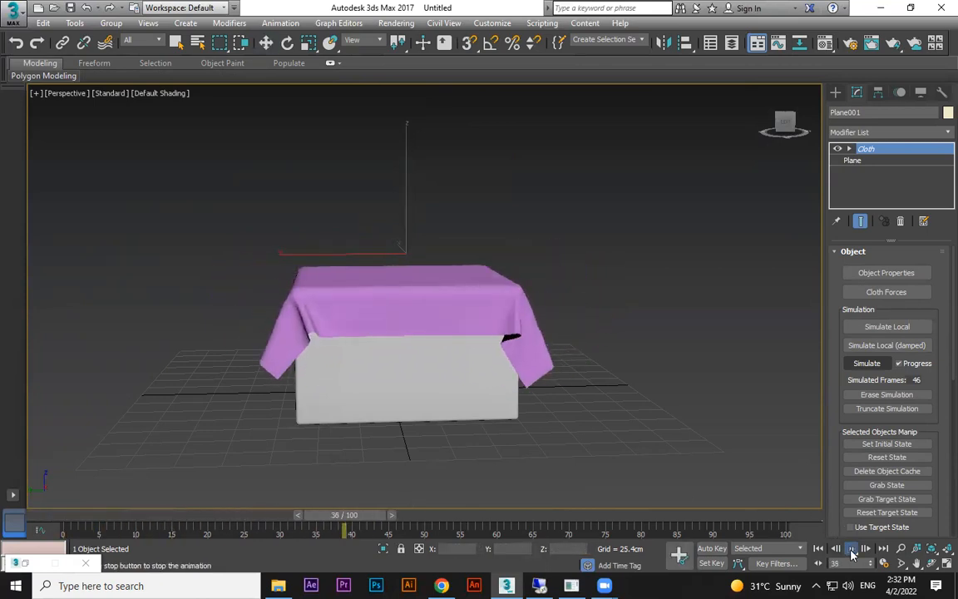
click(850, 549)
Step: Examine the draped cloth up close and scrub the animation back to frame 0
scroll(500, 332, up, 5)
middle_drag(500, 366, 703, 373)
key(z)
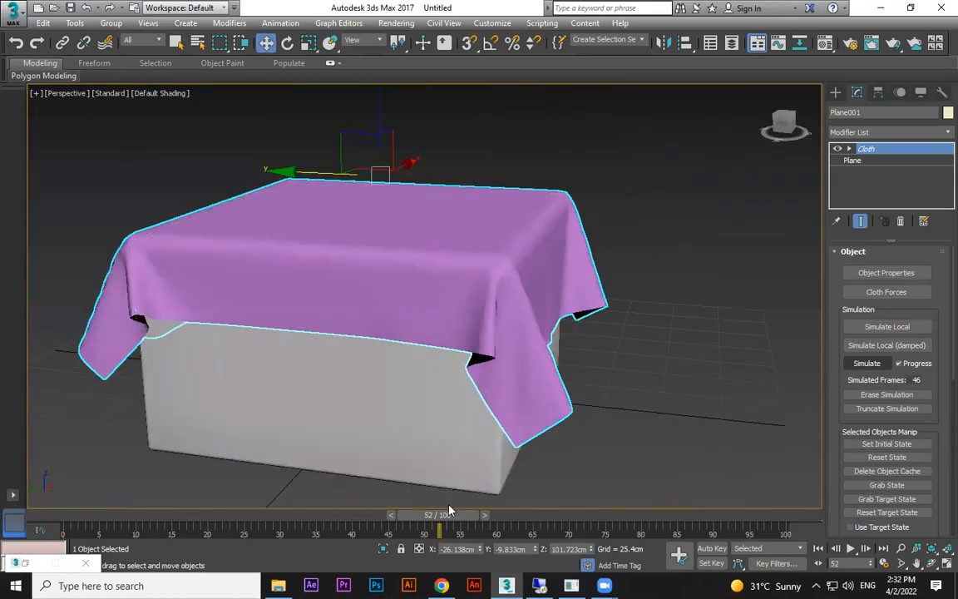
drag(481, 517, 55, 527)
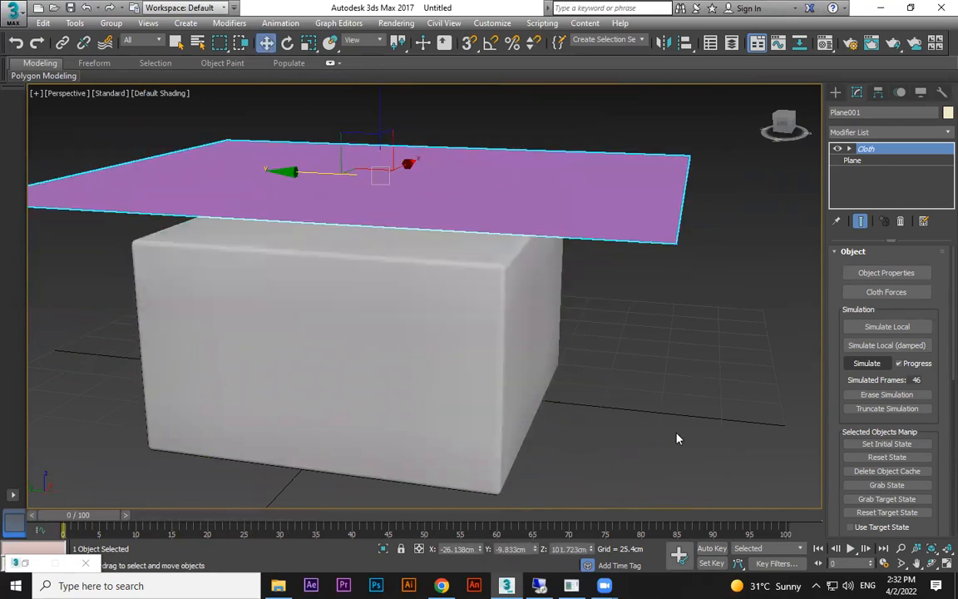
scroll(437, 379, down, 3)
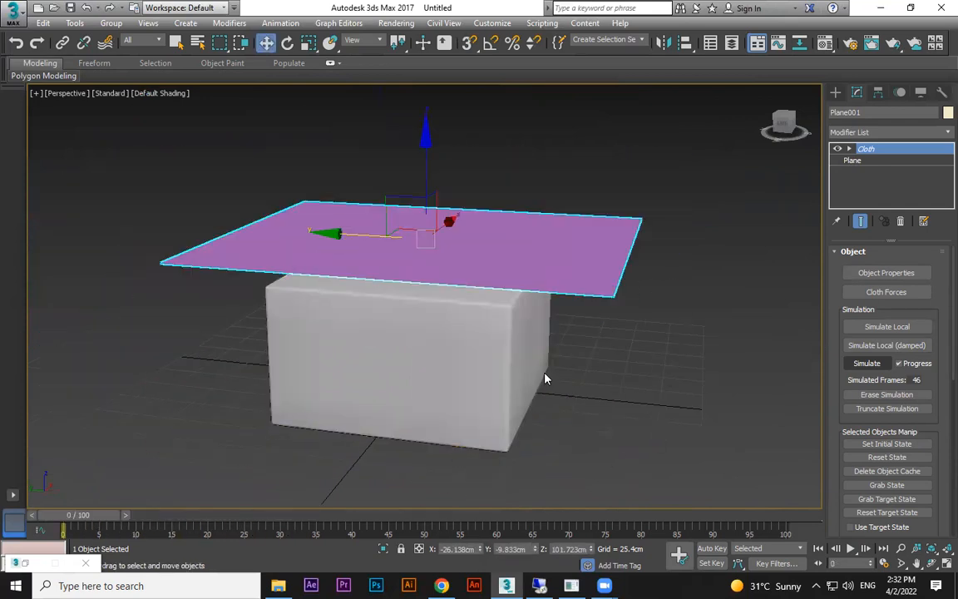
Step: Erase the cloth's simulation, play the timeline to check the cleared cloth, and return to the first frame
click(887, 395)
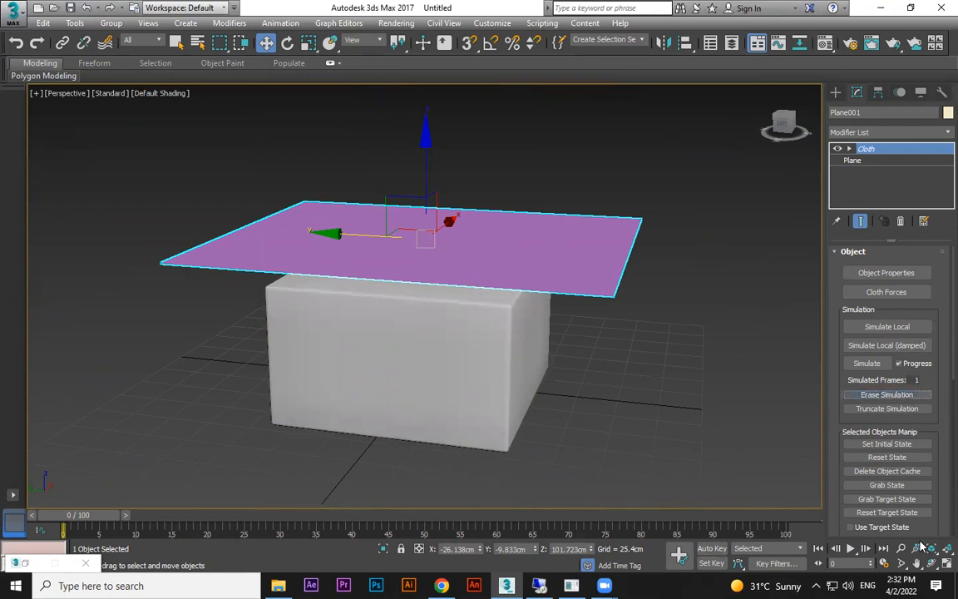
click(850, 549)
click(851, 549)
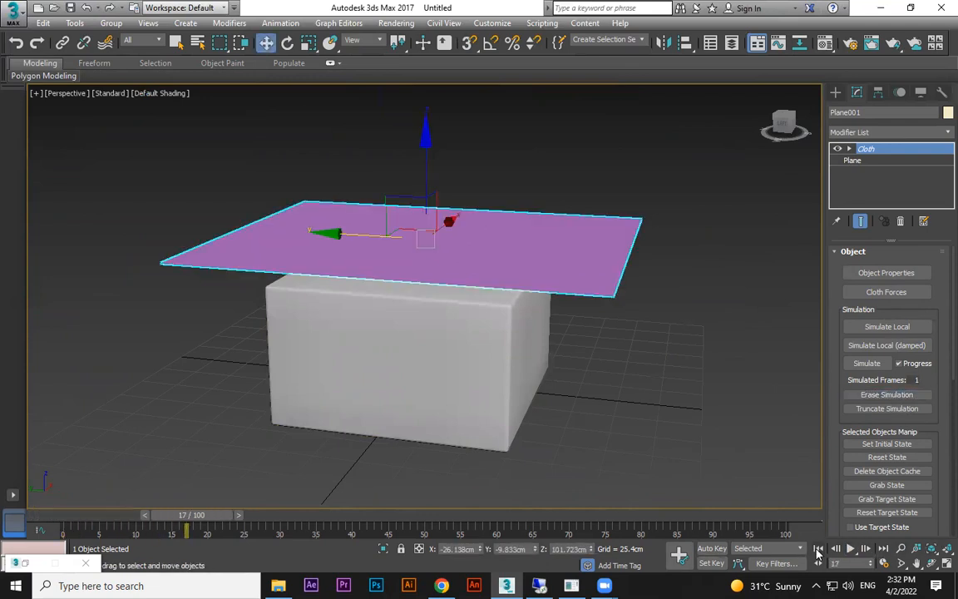
click(818, 550)
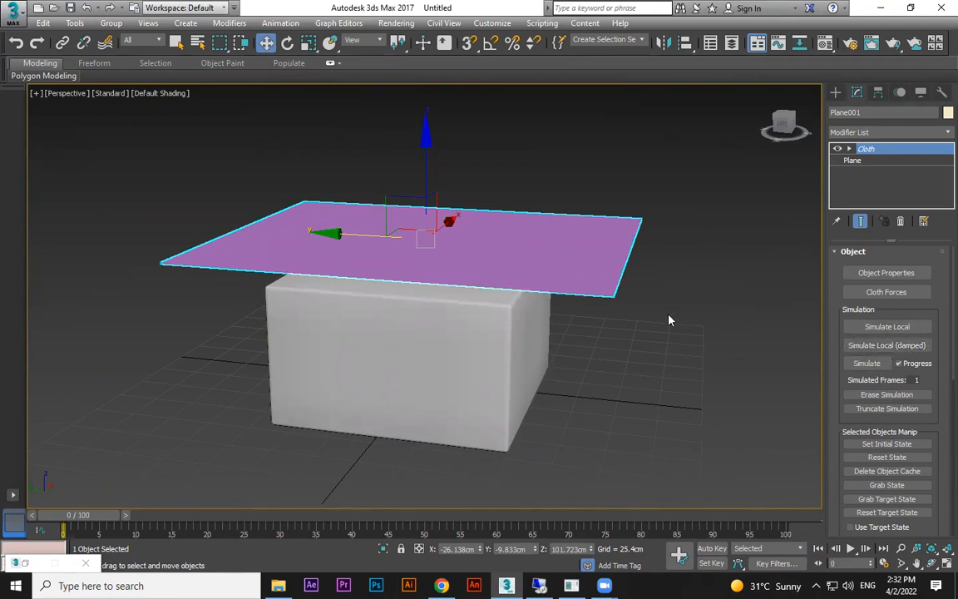
Step: Tilt the chamfer box so one upper edge points towards the cloth, and lower it by about 11 cm along Z
click(524, 385)
alt+middle_drag(524, 385, 455, 333)
key(e)
drag(467, 318, 457, 330)
key(w)
drag(416, 295, 432, 319)
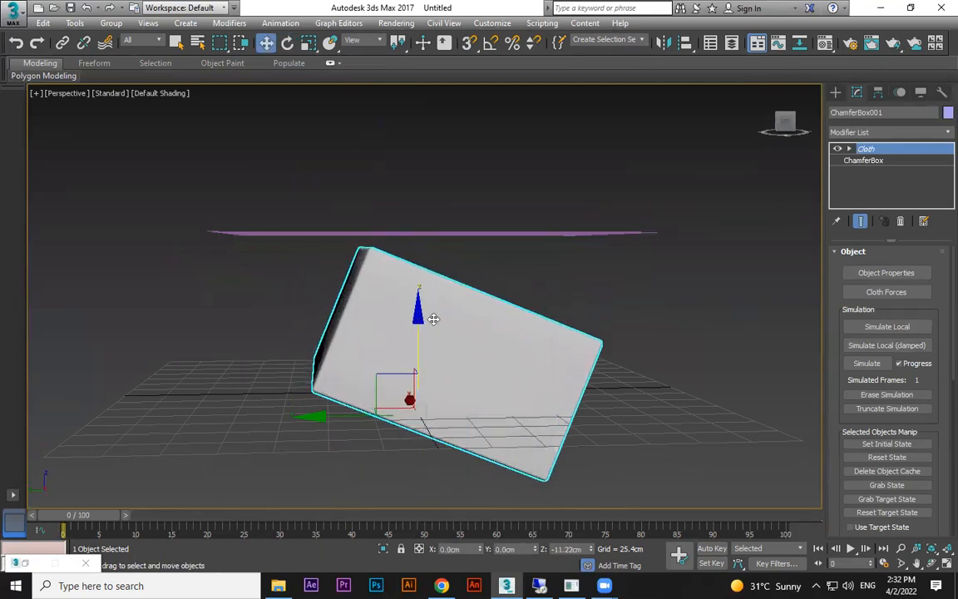
Step: Select the cloth plane, simulate its drape over the tilted box, stop at frame 13, and return to frame 0
click(631, 193)
click(622, 234)
click(873, 365)
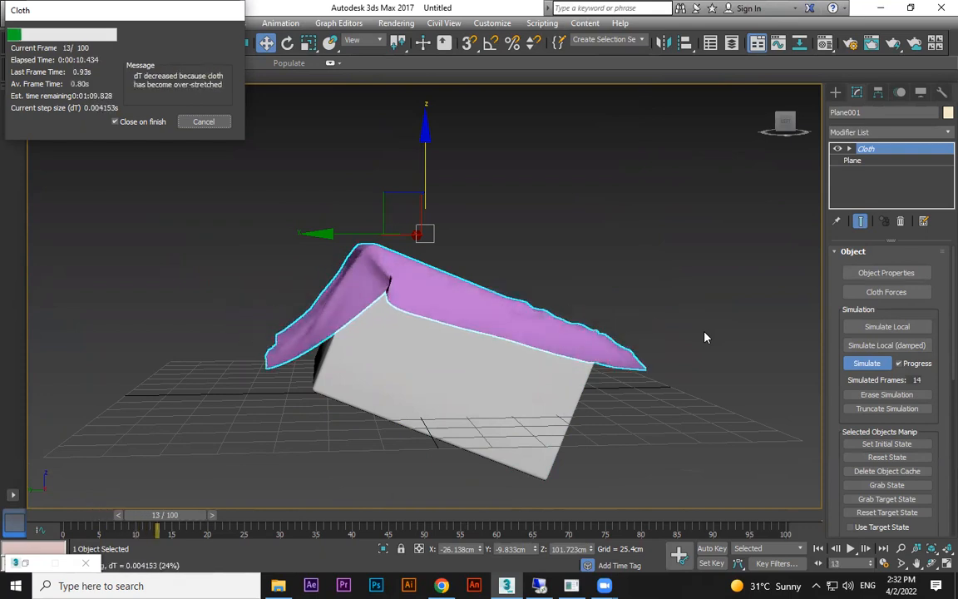
key(Escape)
drag(176, 516, 81, 516)
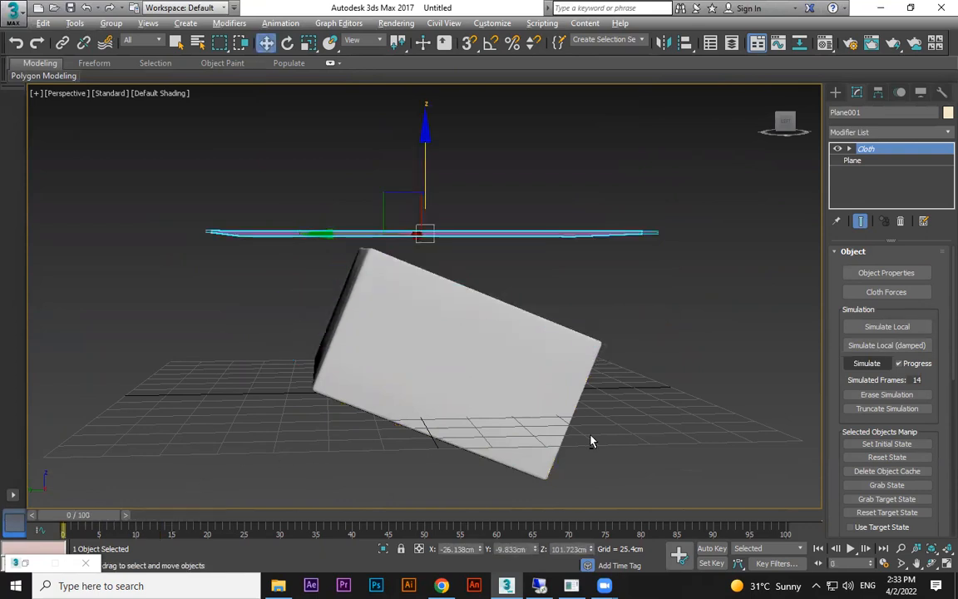
Step: Play back the drape over the tilted box from an angled view and stop the playback
alt+middle_drag(592, 441, 559, 476)
click(861, 553)
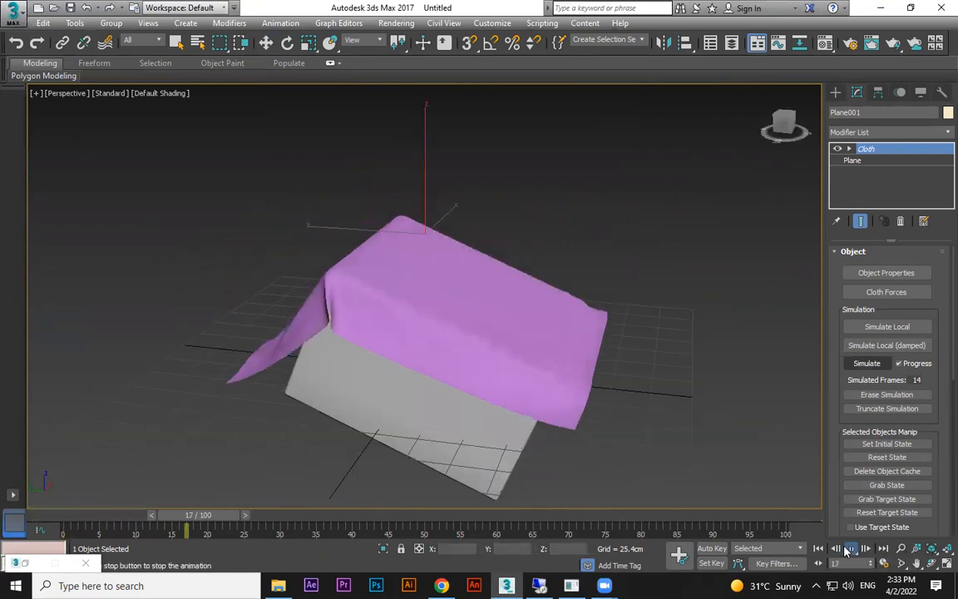
click(862, 554)
Step: Move the chamfer box out from under the cloth to about Y -275 cm and replay the stored drape from the first frame
click(466, 391)
drag(309, 418, 745, 414)
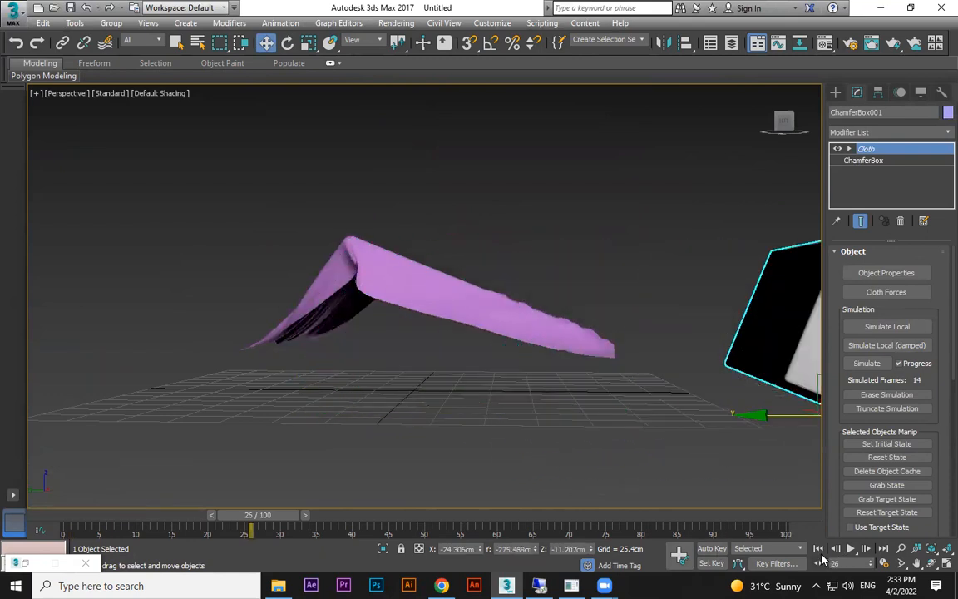
click(818, 548)
click(850, 548)
click(853, 550)
Step: Examine the stored drape without the box beneath it and scrub the animation back to frame 0
mouse_move(453, 428)
alt+middle_down()
mouse_move(442, 462)
mouse_move(417, 428)
mouse_move(457, 427)
alt+middle_up()
mouse_move(616, 370)
alt+middle_down()
mouse_move(611, 412)
mouse_move(654, 438)
mouse_move(648, 408)
mouse_move(617, 374)
alt+middle_up()
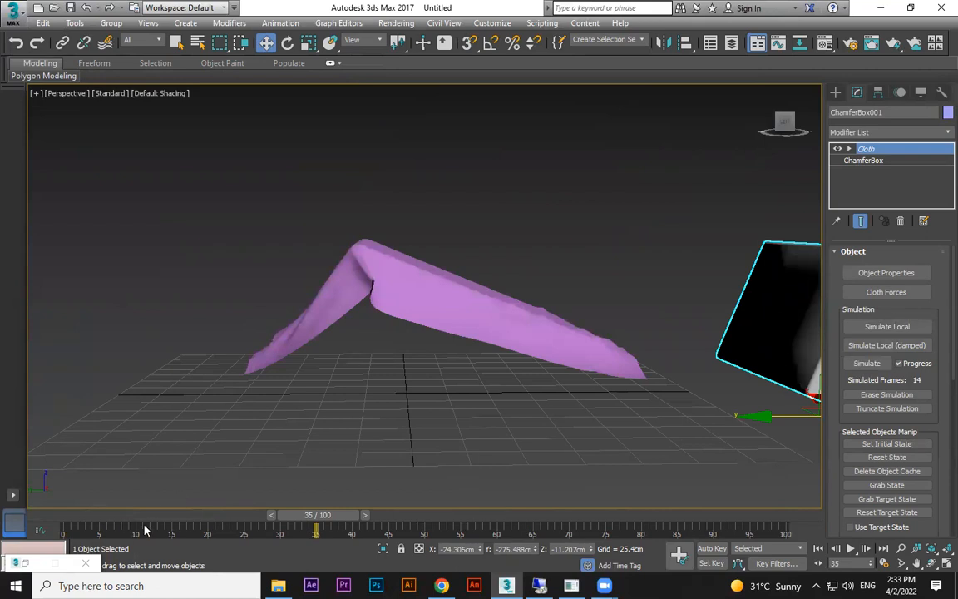
drag(317, 522, 154, 522)
key(w)
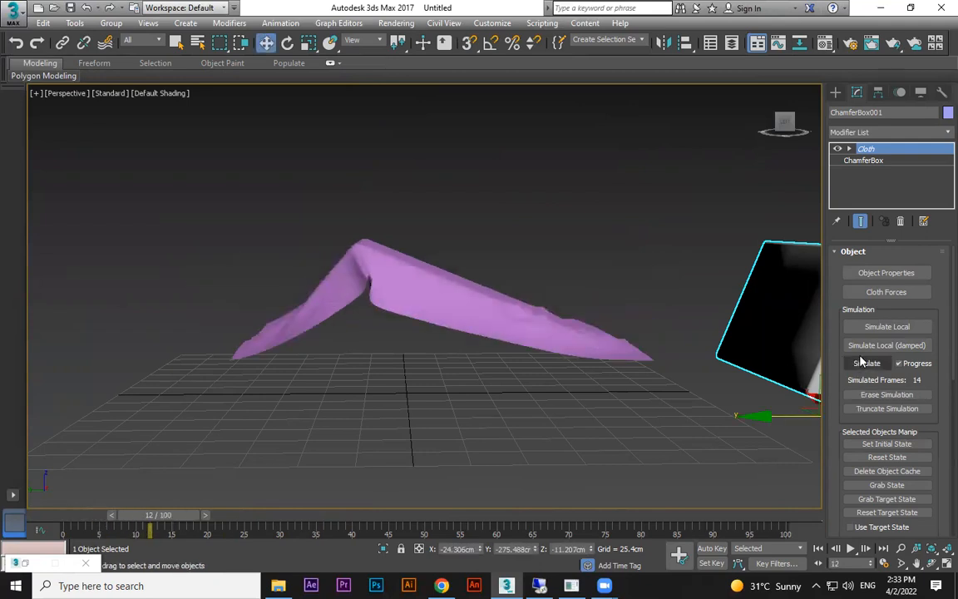
drag(189, 520, 110, 520)
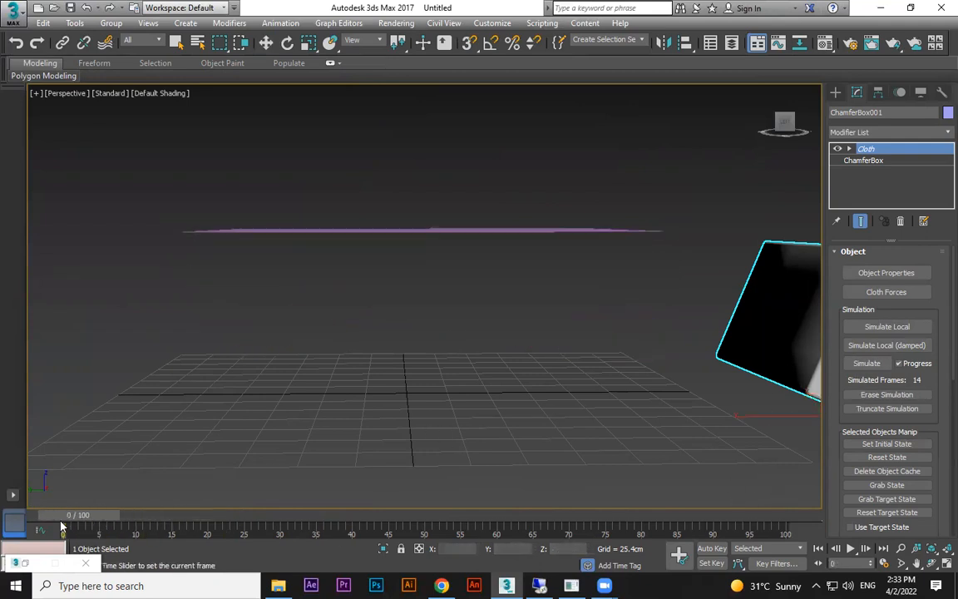
Step: Move the chamfer box back under the cloth to about Y -12.6 cm and tilt it in the opposite direction
drag(757, 419, 279, 438)
key(e)
drag(457, 355, 431, 308)
key(w)
drag(313, 424, 357, 425)
Step: Play the stored simulation against the re-tilted box and return to the first frame
click(851, 551)
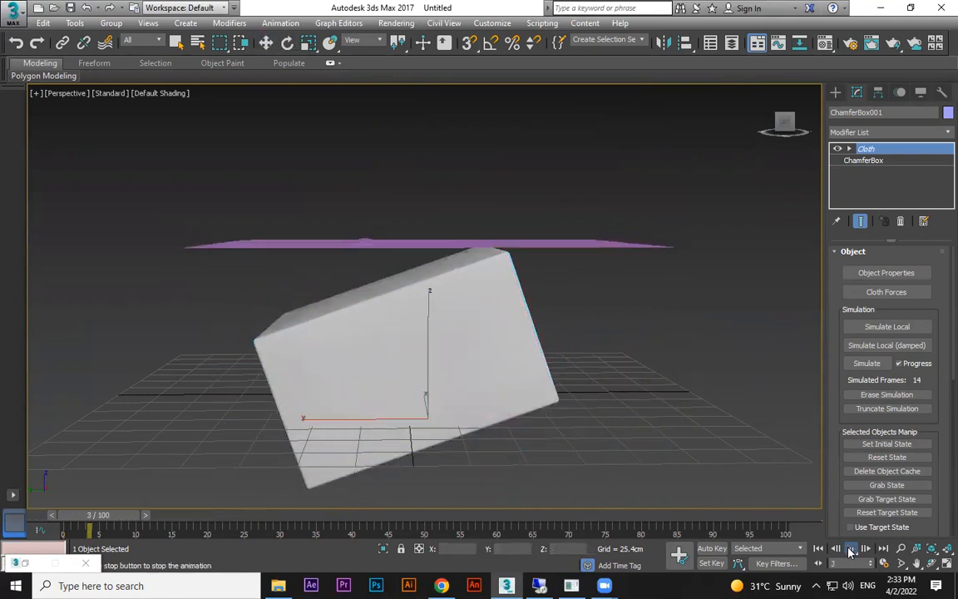
click(852, 550)
click(817, 550)
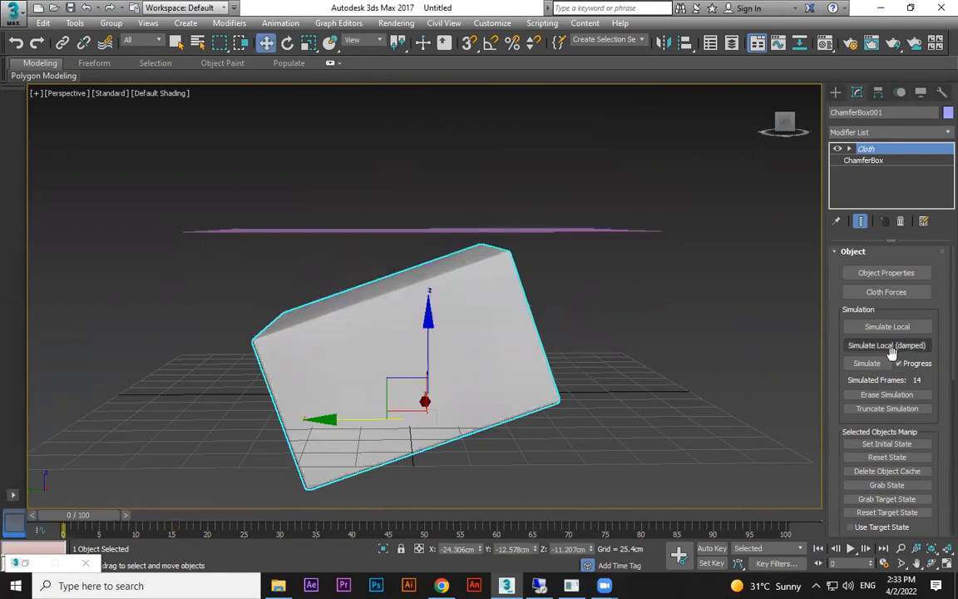
Step: Erase the old simulation, simulate the drape over the re-tilted box, stop at frame 14, and return to frame 0
click(885, 397)
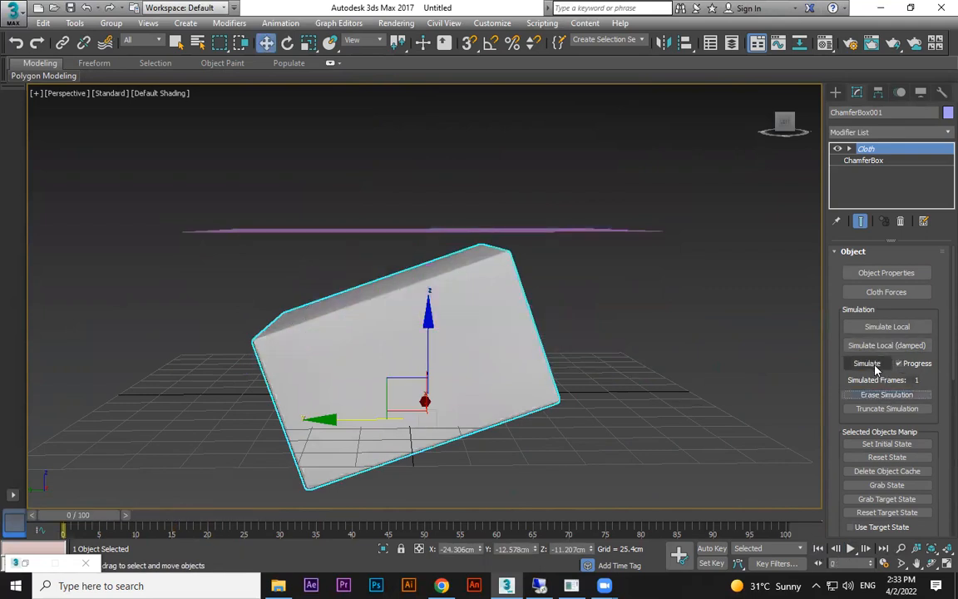
click(865, 364)
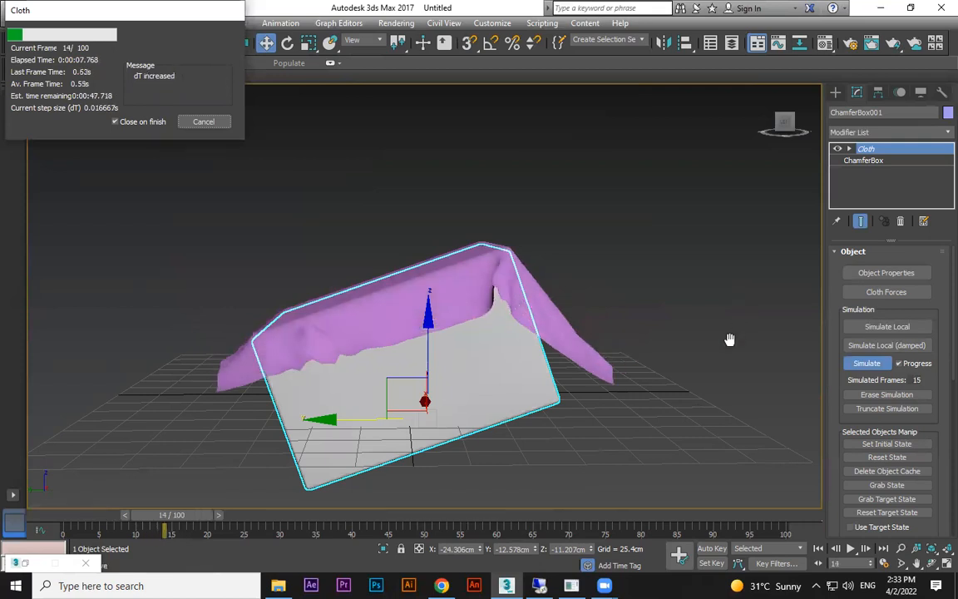
key(Escape)
drag(170, 519, 73, 518)
Step: Play back the new drape while viewing it from several angles, select the cloth plane, and return to the first frame
click(637, 445)
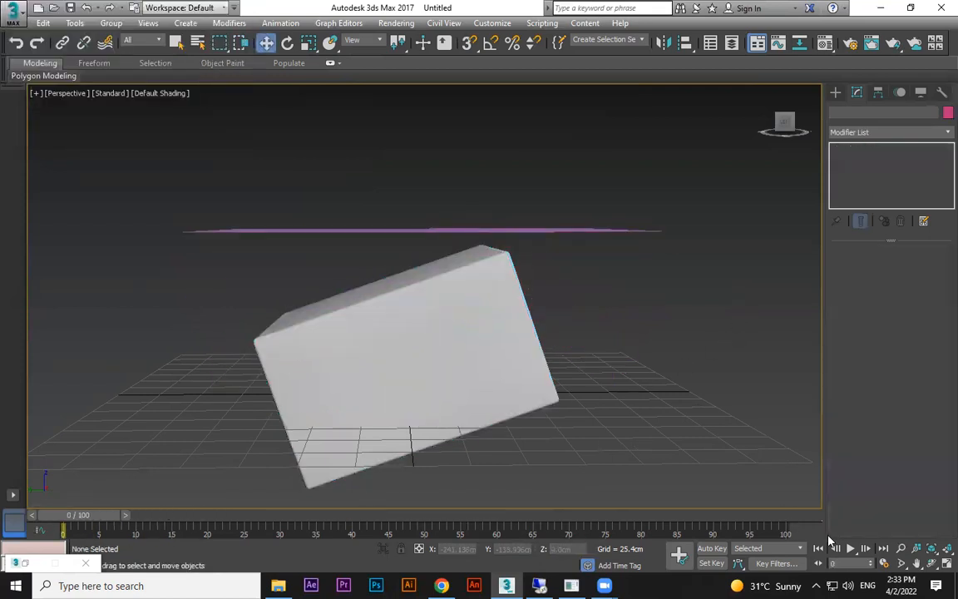
click(852, 549)
alt+middle_drag(530, 385, 576, 398)
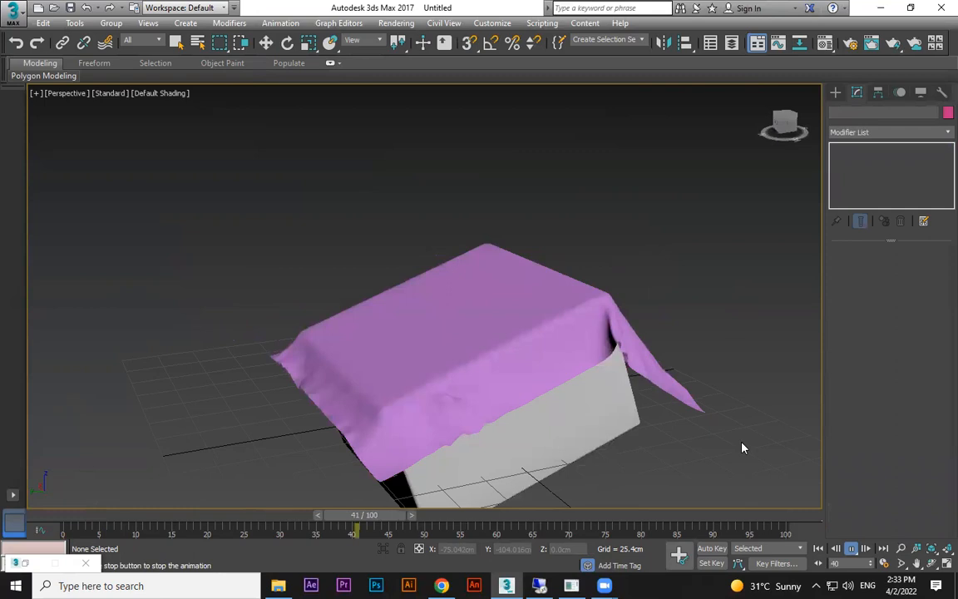
click(853, 550)
key(w)
alt+middle_drag(637, 466, 625, 295)
click(643, 398)
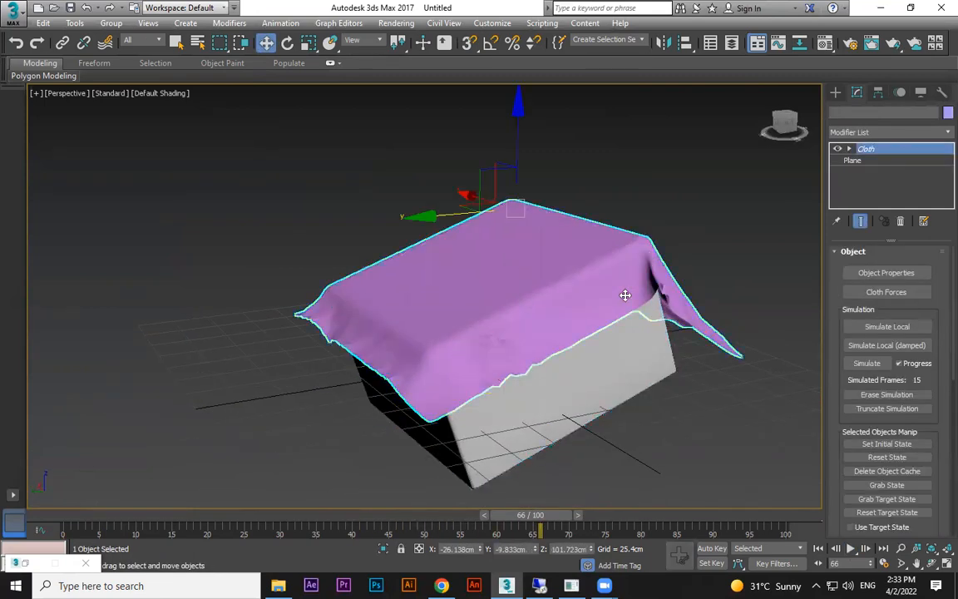
click(820, 550)
alt+middle_drag(676, 342, 351, 223)
right_click(333, 218)
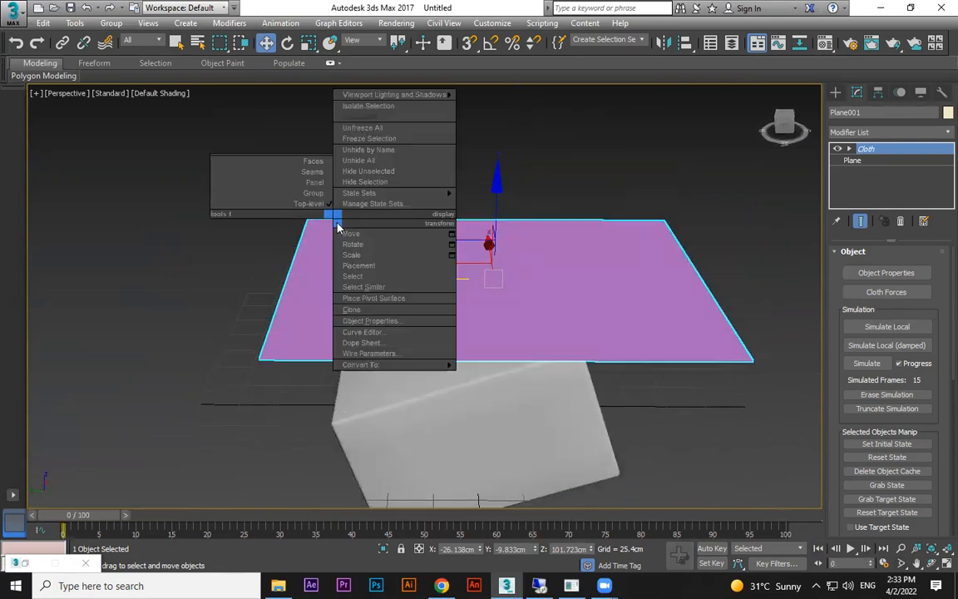
mouse_move(391, 364)
click(625, 299)
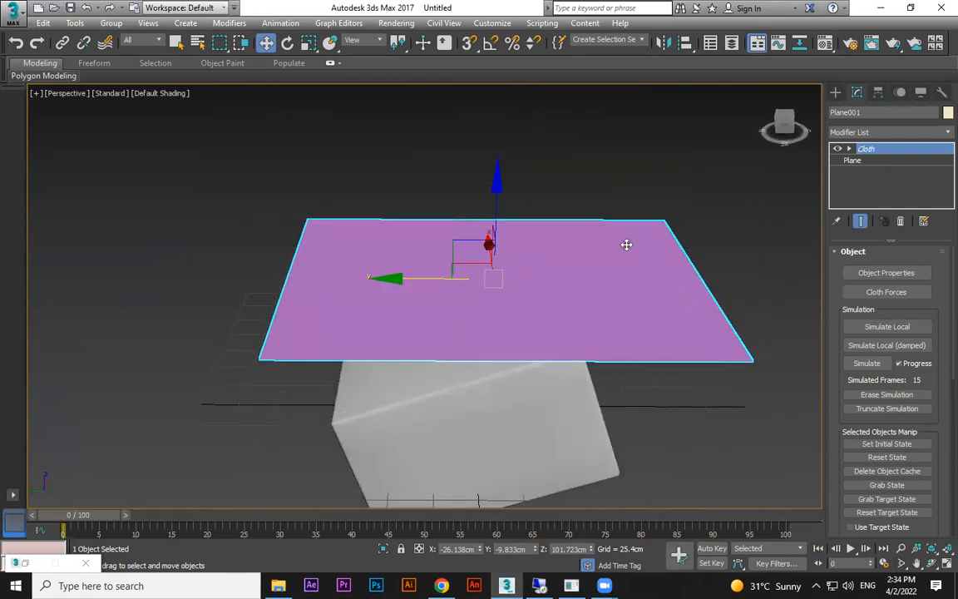
Step: At the Cloth modifier's Group level, select vertices at both corners and the middle of one side edge of the plane
click(849, 149)
alt+middle_drag(417, 240, 532, 198)
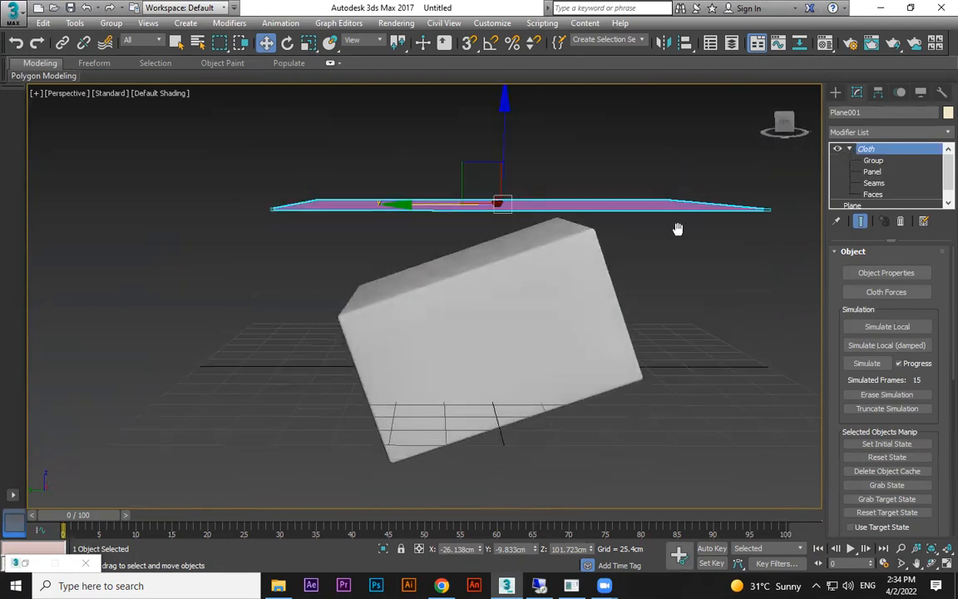
middle_drag(678, 229, 390, 293)
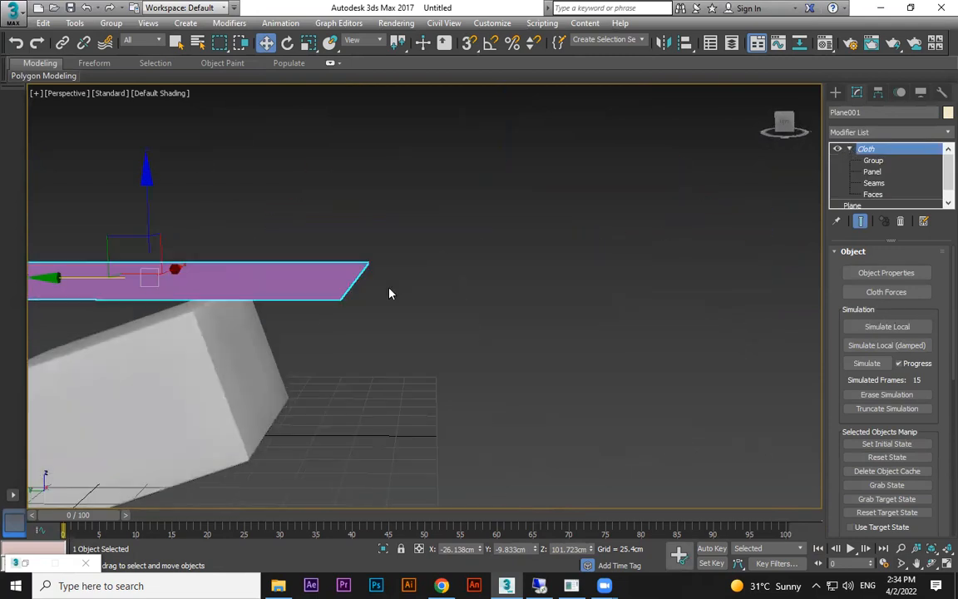
click(886, 164)
alt+middle_drag(629, 221, 386, 167)
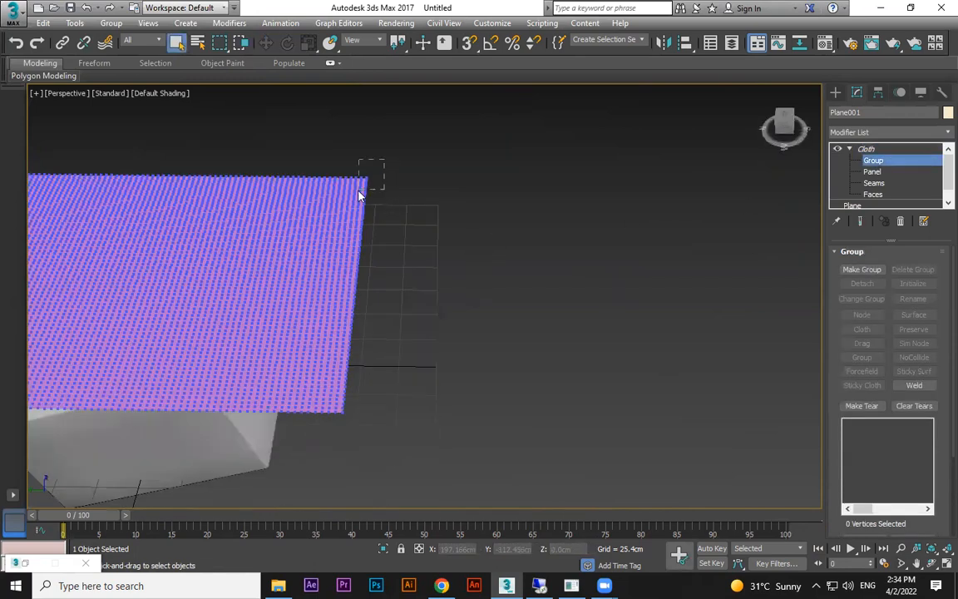
ctrl+drag(366, 284, 341, 306)
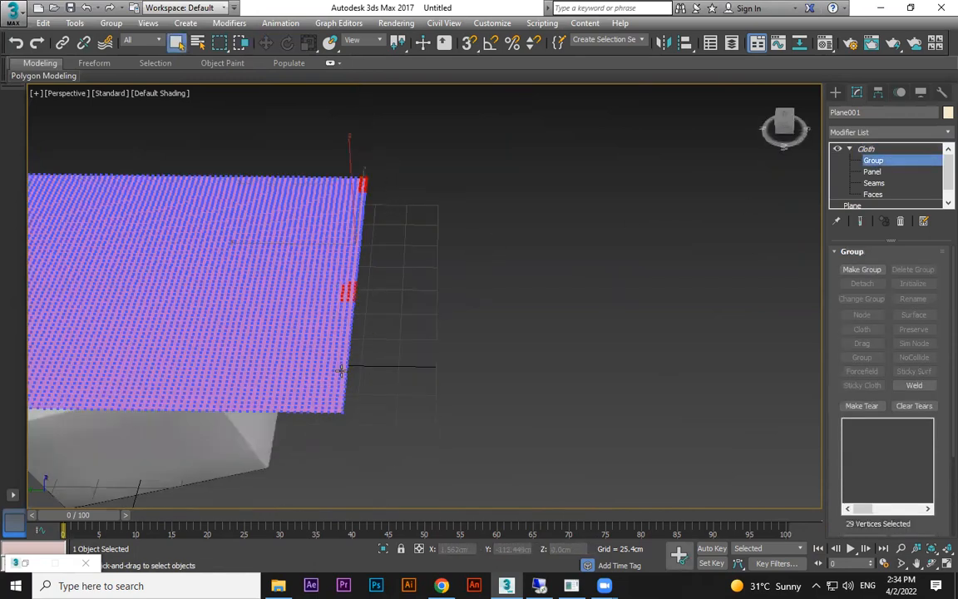
ctrl+drag(332, 430, 332, 427)
Step: Make the selected vertices a group named Group001 and set it to Preserve
click(861, 270)
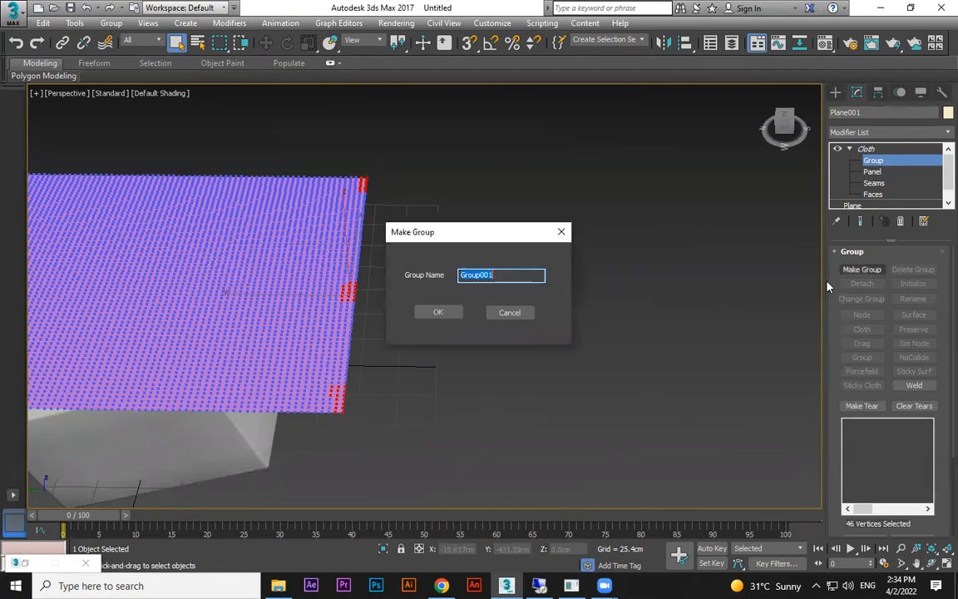
click(439, 313)
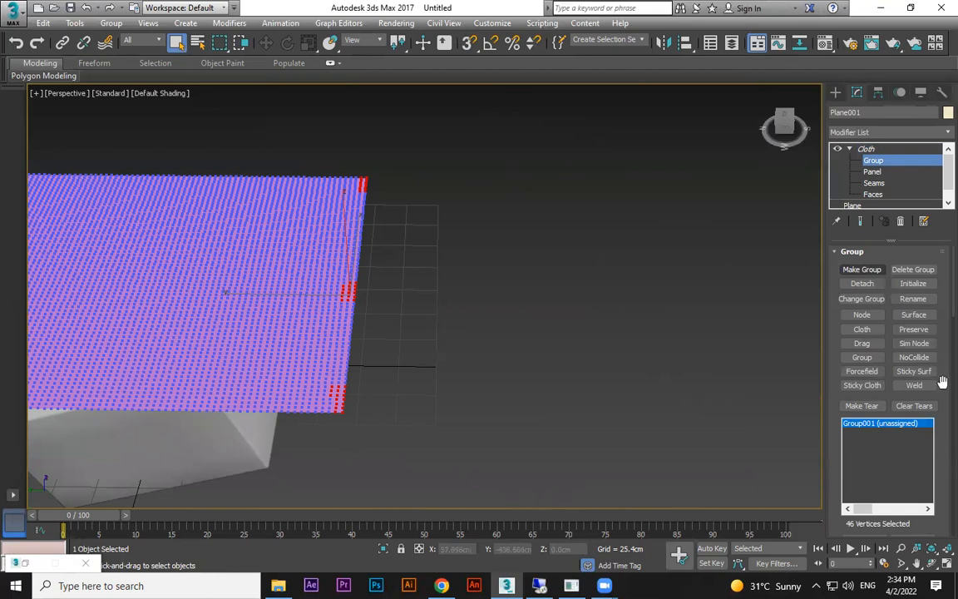
click(913, 331)
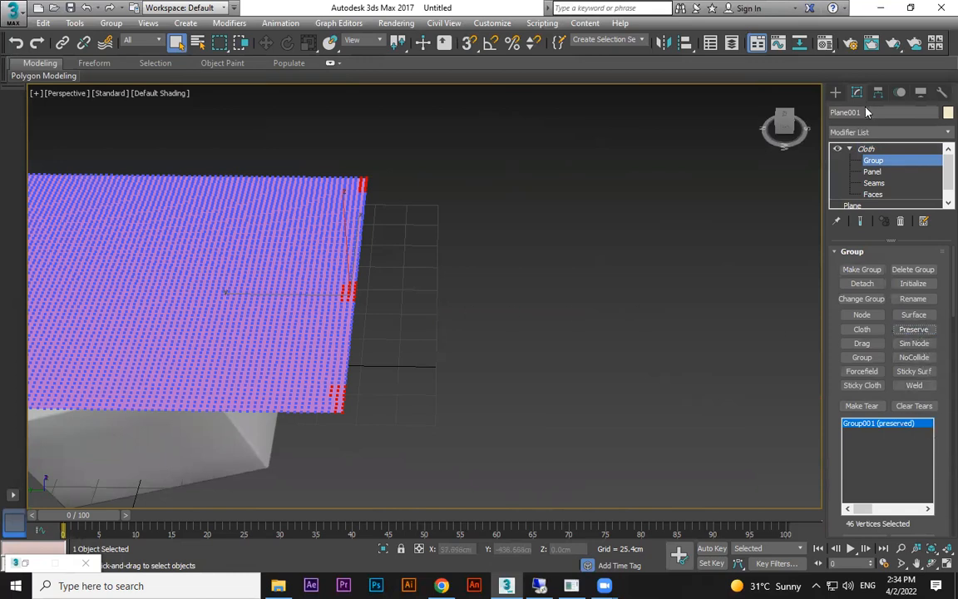
Step: Return to the Cloth object level, simulate the cloth with its preserved group, stop at frame 21, and scrub back to frame 0
click(866, 149)
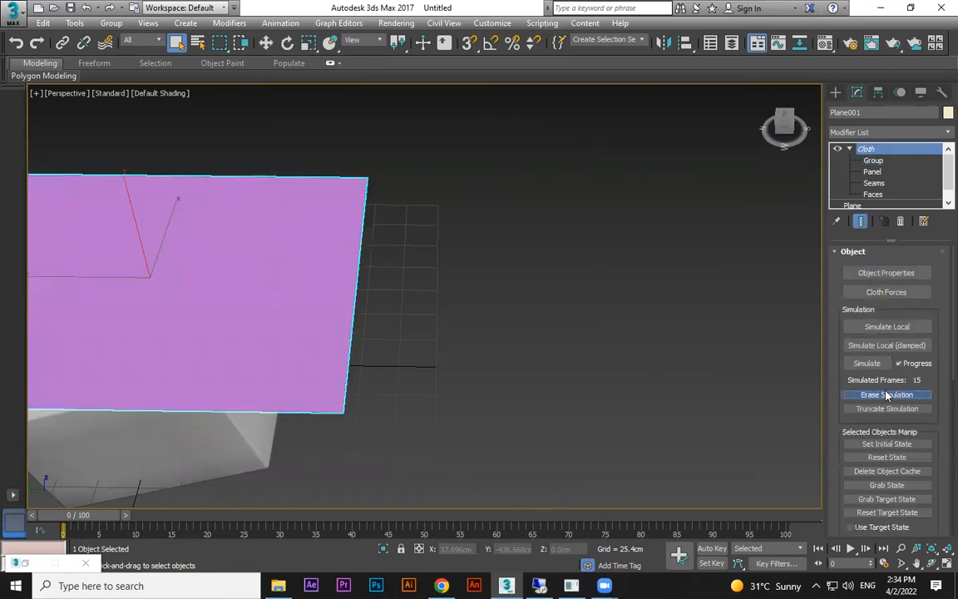
click(878, 366)
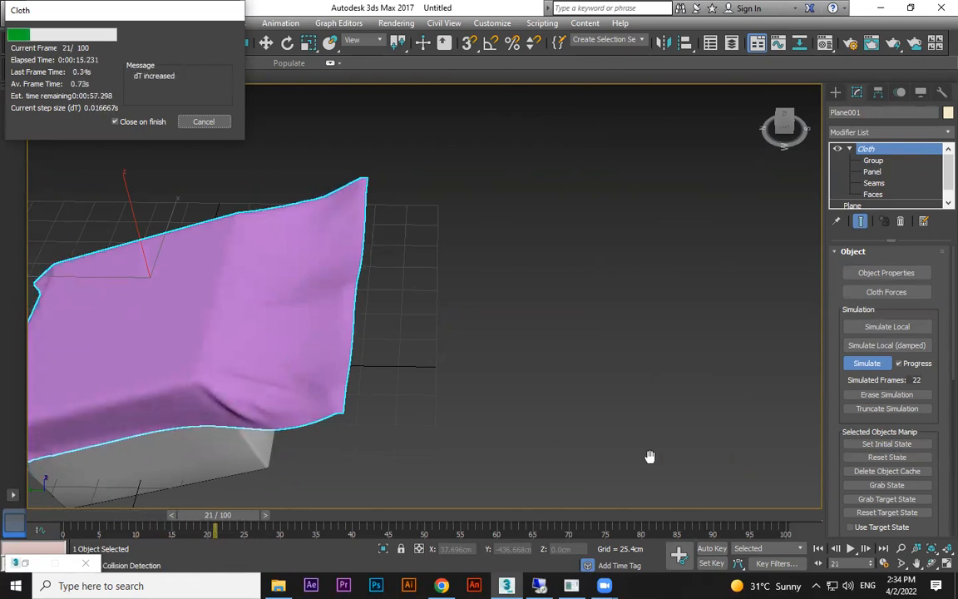
key(Escape)
alt+middle_drag(400, 460, 352, 424)
drag(210, 524, 62, 524)
Step: Play back the drape with the preserved edge vertices, examine the held edge, and return to the first frame
click(850, 549)
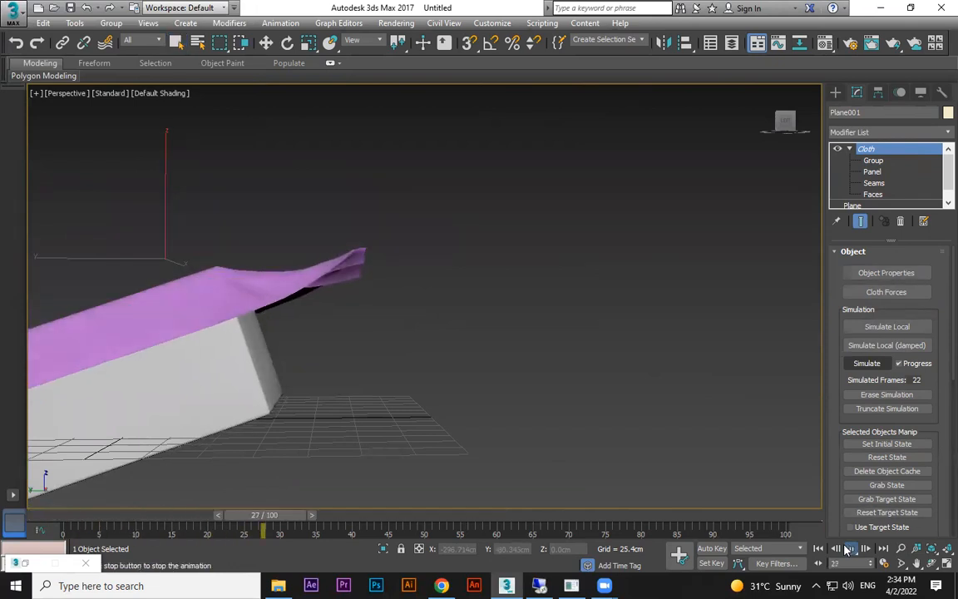
click(849, 549)
alt+middle_drag(562, 443, 538, 420)
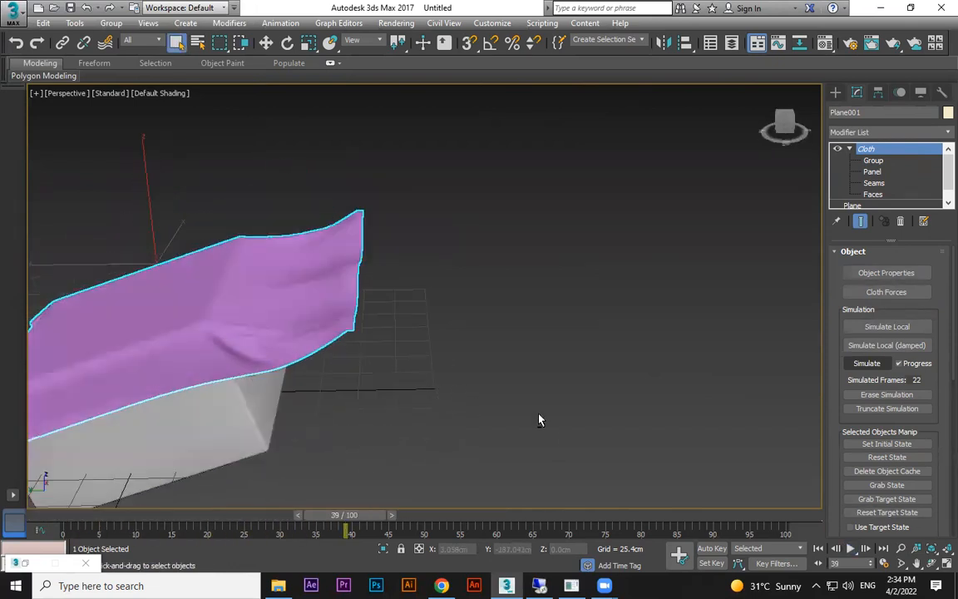
click(817, 550)
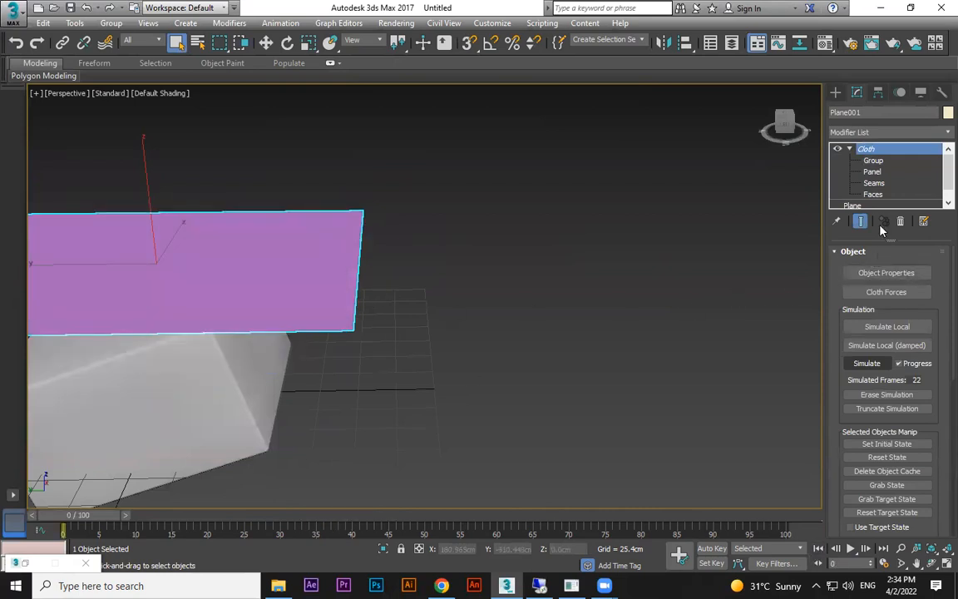
Step: Create a thin standard box about 153 cm wide, 9.5 cm long and 2.3 cm high alongside the plane's edge
click(880, 161)
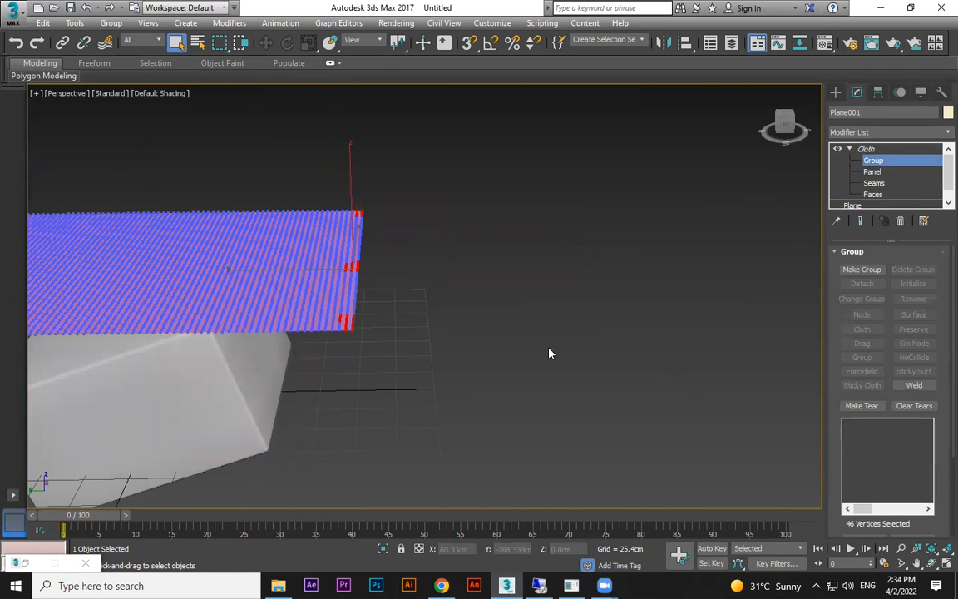
click(836, 92)
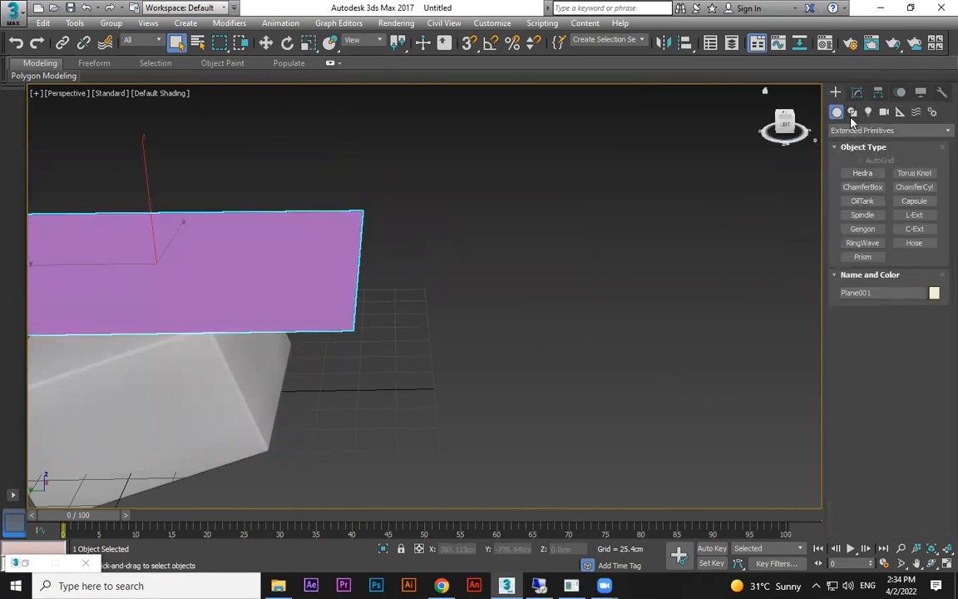
click(856, 130)
click(862, 144)
click(863, 173)
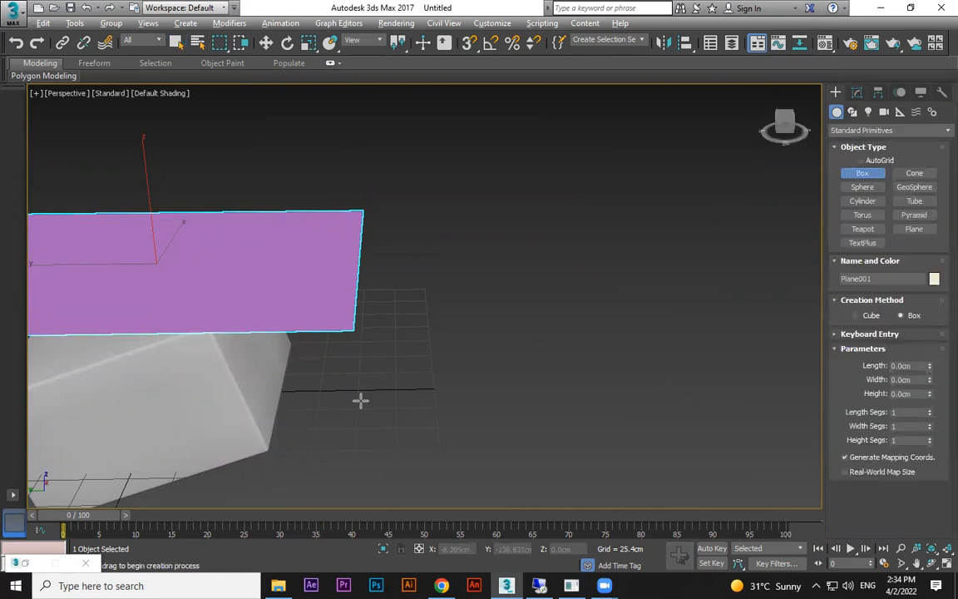
alt+middle_drag(360, 401, 236, 461)
drag(268, 491, 389, 342)
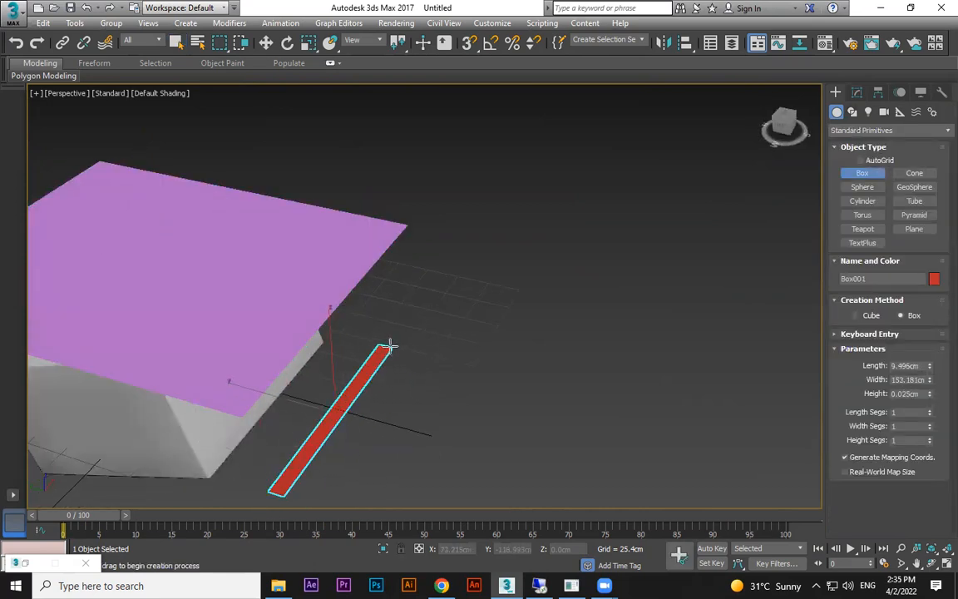
middle_drag(390, 343, 386, 369)
Step: Move the red box up to the plane's height and align it on top of the cloth's side edge
key(w)
drag(332, 312, 374, 178)
alt+middle_drag(374, 172, 364, 210)
drag(364, 210, 332, 261)
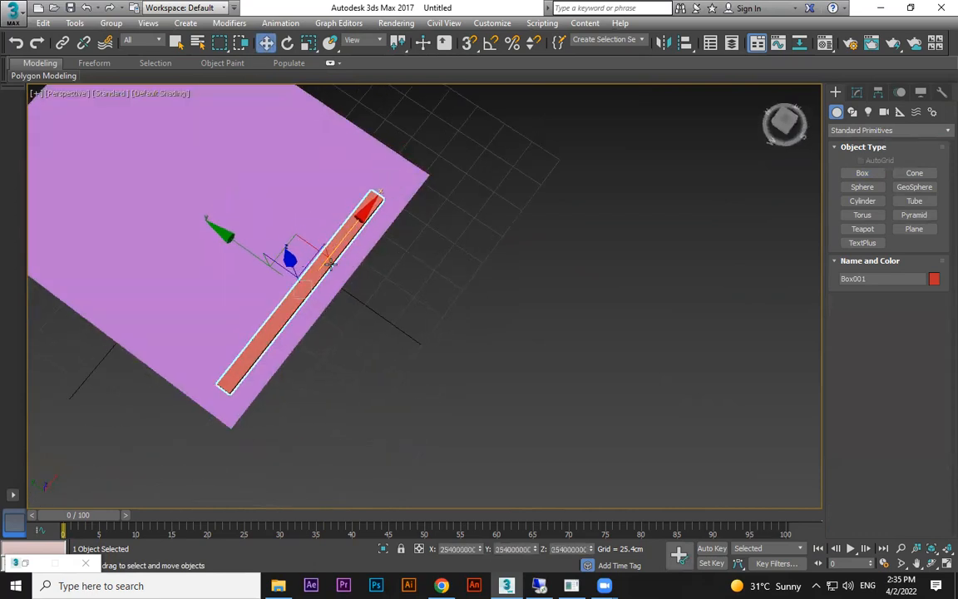
drag(231, 240, 252, 249)
scroll(378, 322, up, 3)
alt+middle_drag(378, 322, 438, 220)
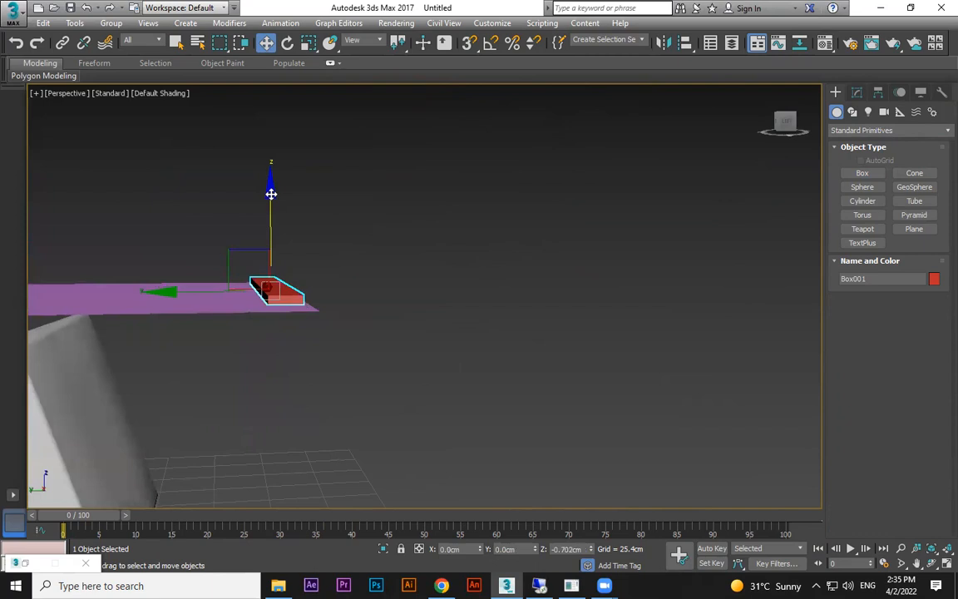
drag(185, 288, 196, 288)
alt+middle_drag(460, 361, 456, 388)
Step: At the plane's Cloth Group level, select the strip of edge vertices lying under the red box
click(186, 340)
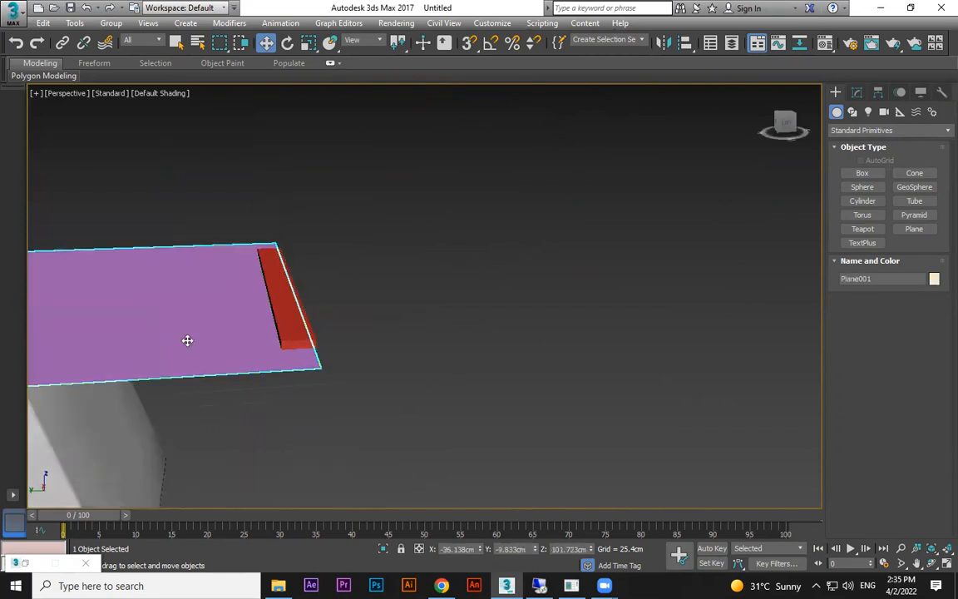
click(858, 94)
click(874, 162)
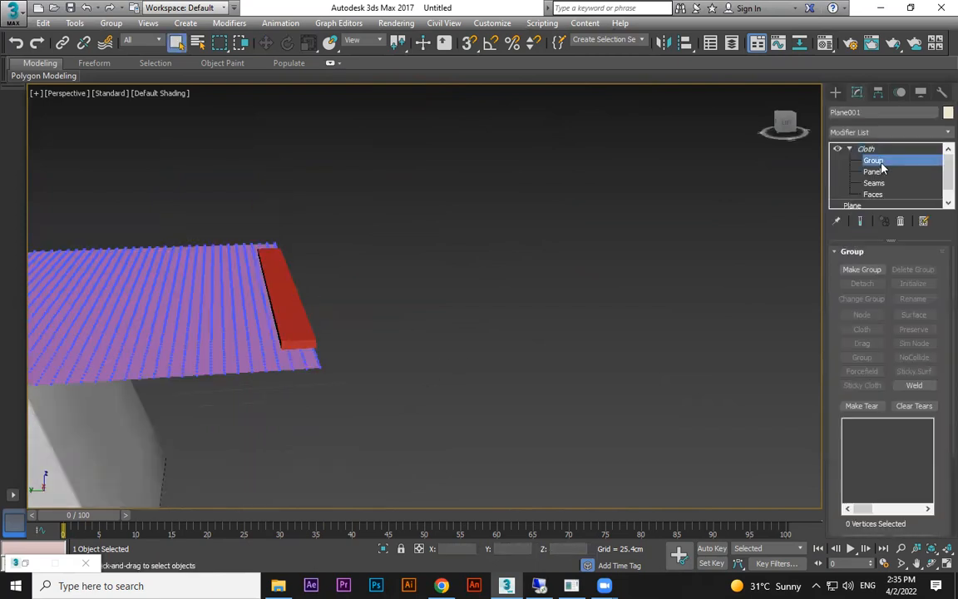
alt+middle_drag(309, 247, 347, 307)
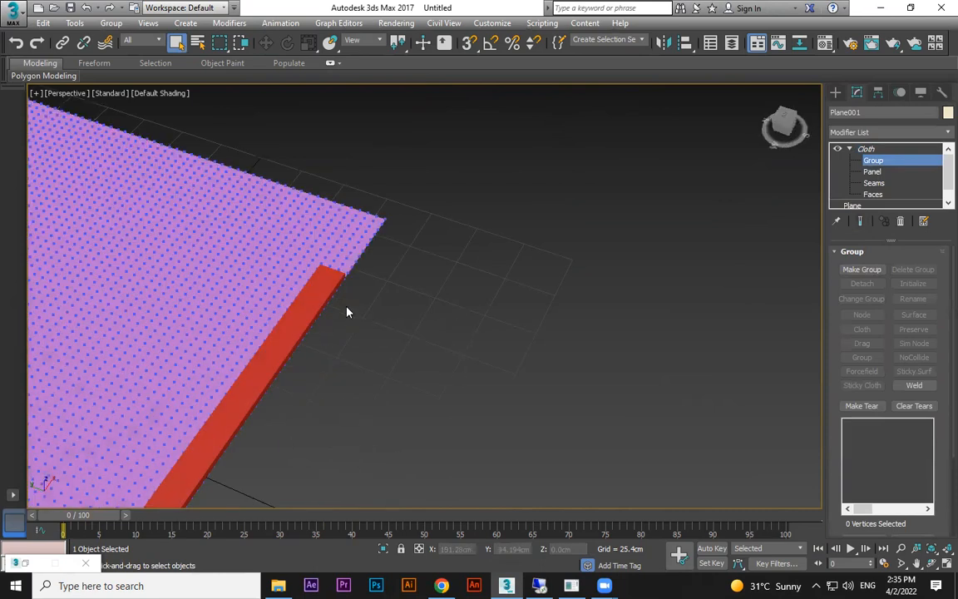
drag(318, 280, 325, 287)
alt+middle_drag(353, 315, 331, 351)
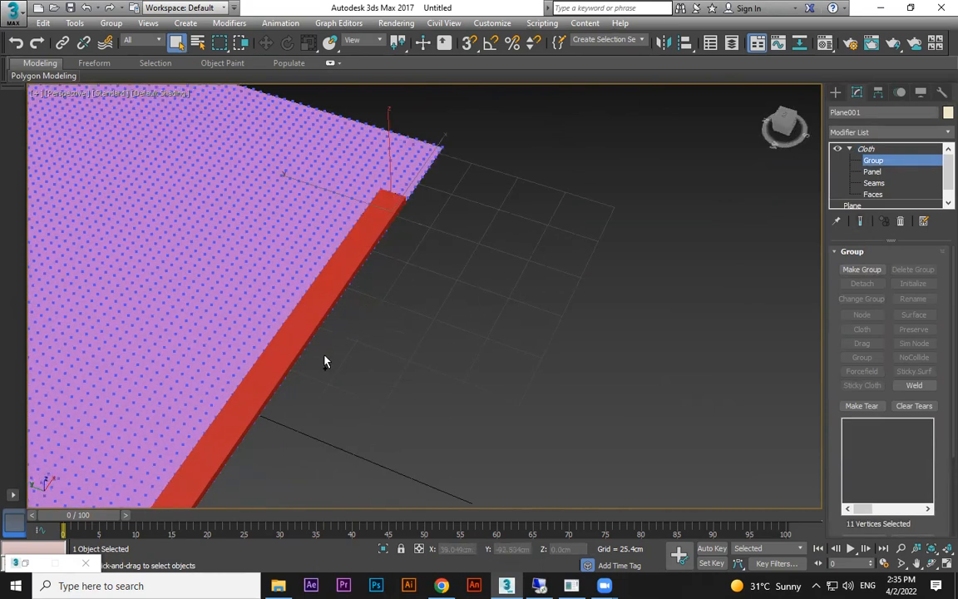
drag(287, 342, 287, 343)
alt+middle_drag(287, 342, 453, 360)
key(t)
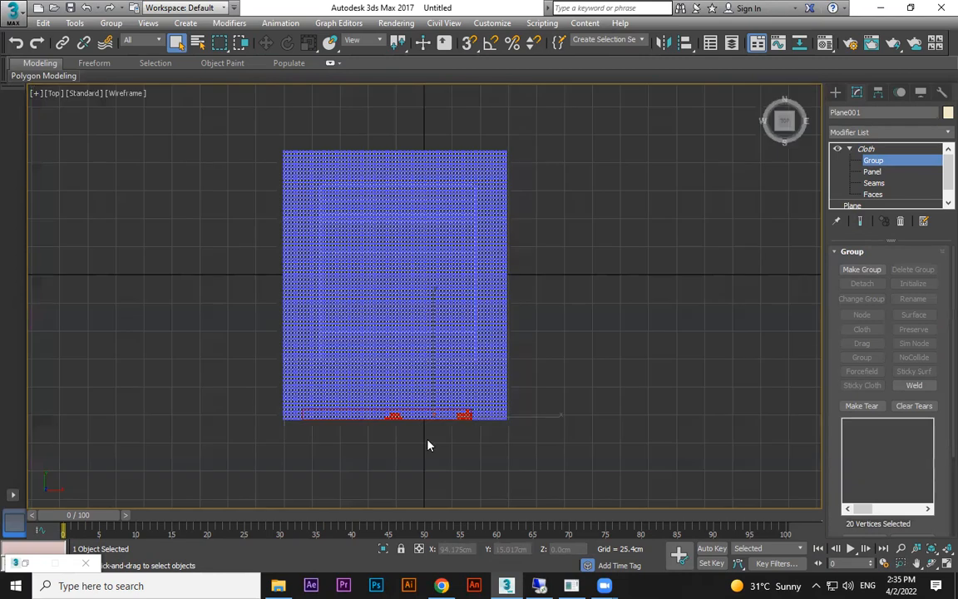
scroll(428, 445, up, 5)
drag(68, 359, 66, 358)
middle_drag(395, 367, 387, 371)
key(p)
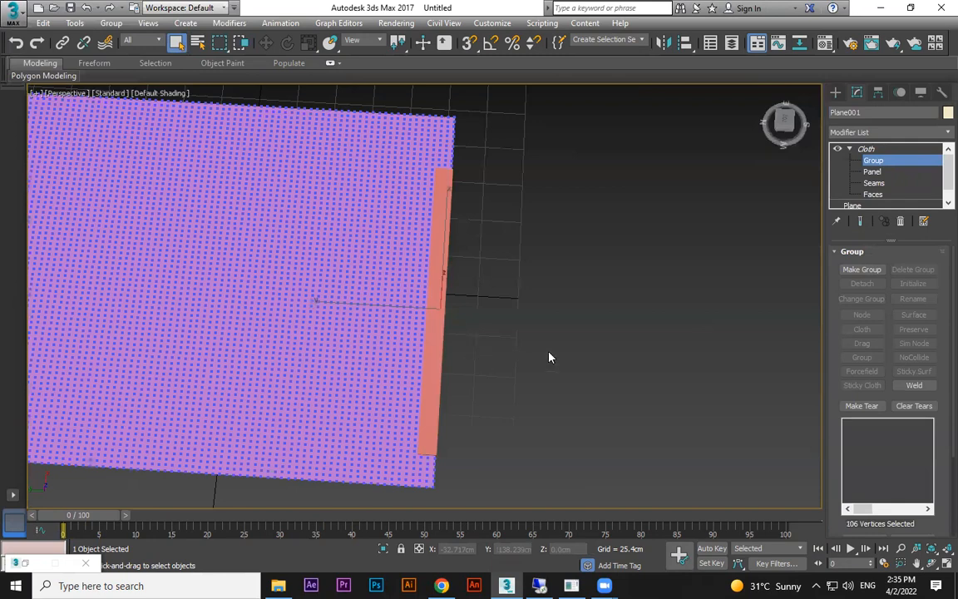
Step: Make the selected vertices a group named Group002 and try to attach it to the red box as a Sim Node
click(865, 275)
key(Return)
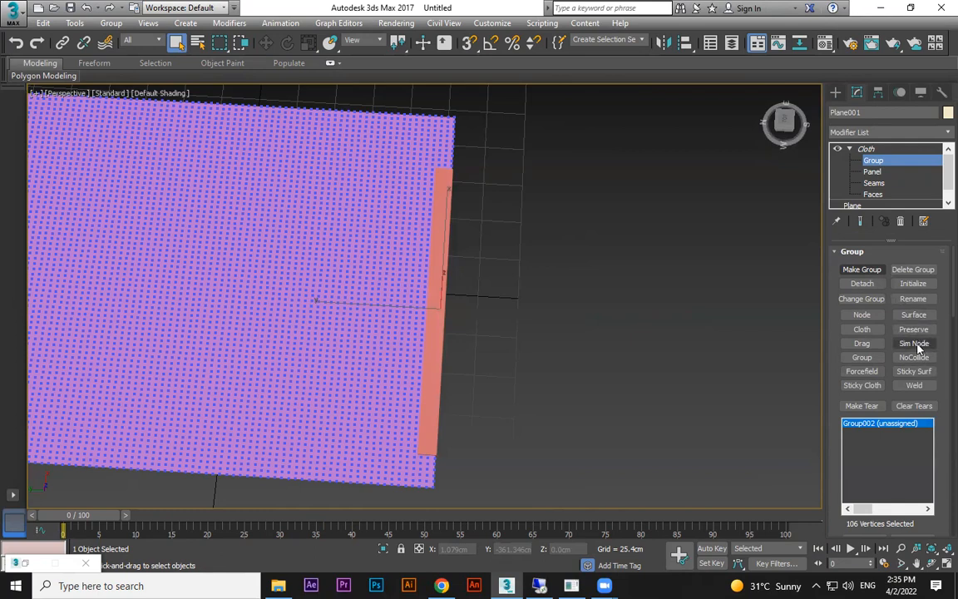
click(914, 343)
scroll(496, 366, up, 2)
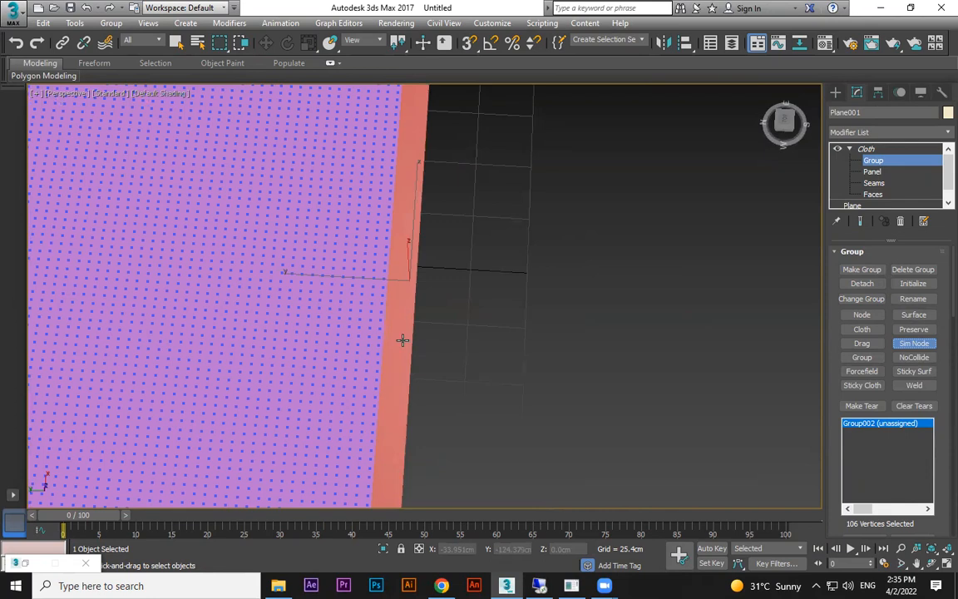
click(403, 340)
click(835, 98)
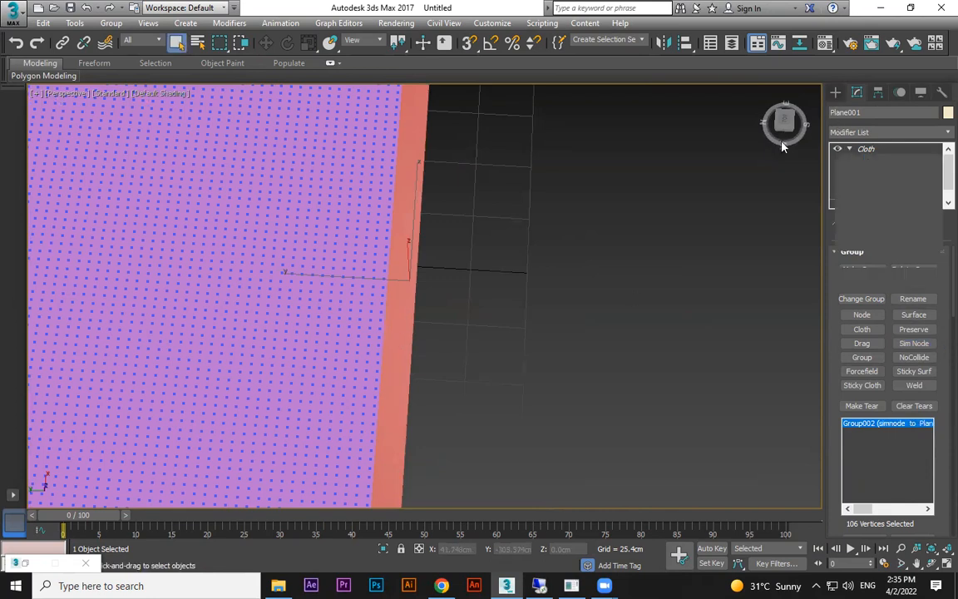
Step: Select the plane, simulate the cloth with its Sim Node group, stop at frame 18, and return to the first frame
click(652, 374)
scroll(648, 379, down, 4)
alt+middle_drag(639, 415, 627, 389)
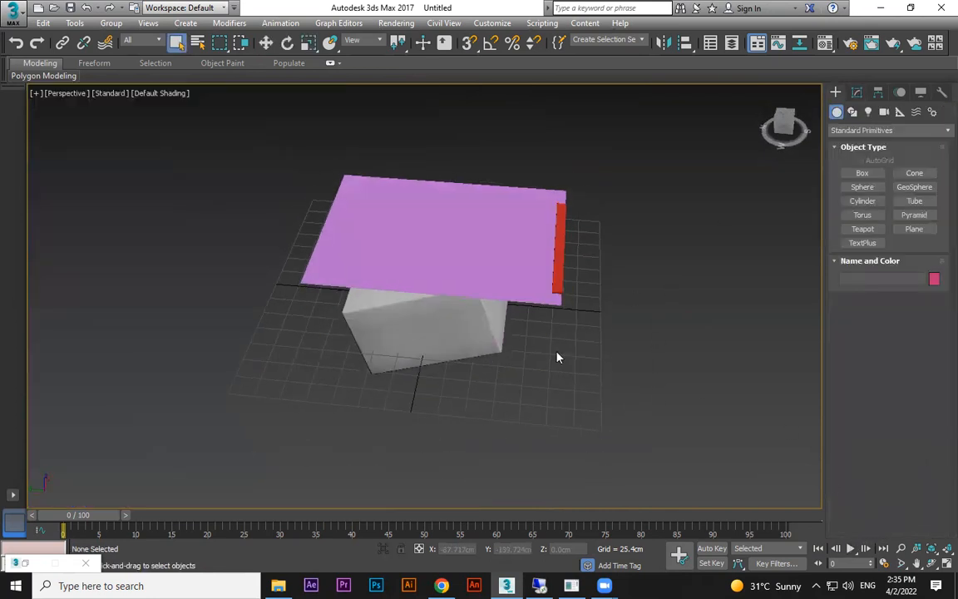
click(541, 281)
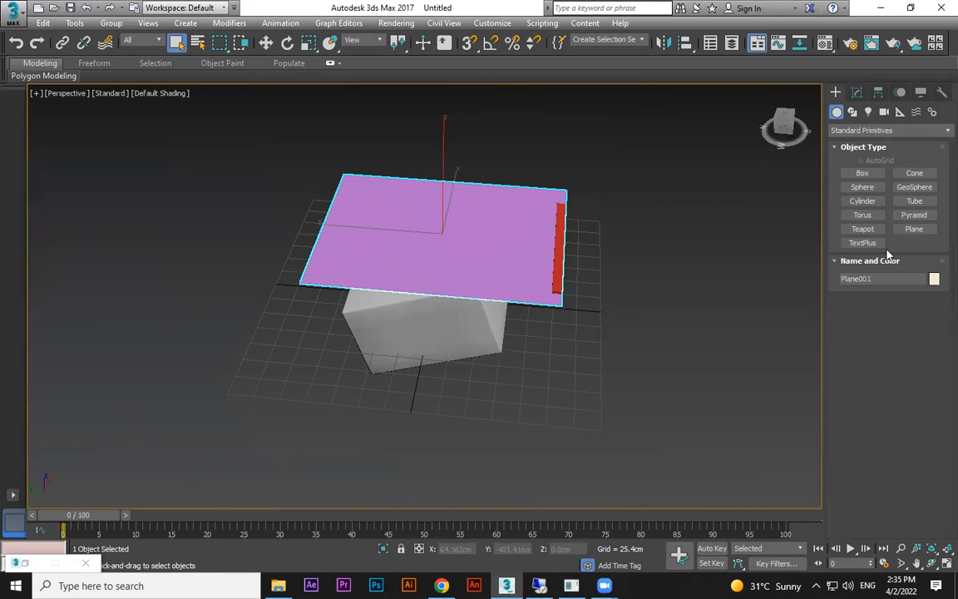
click(856, 92)
click(873, 363)
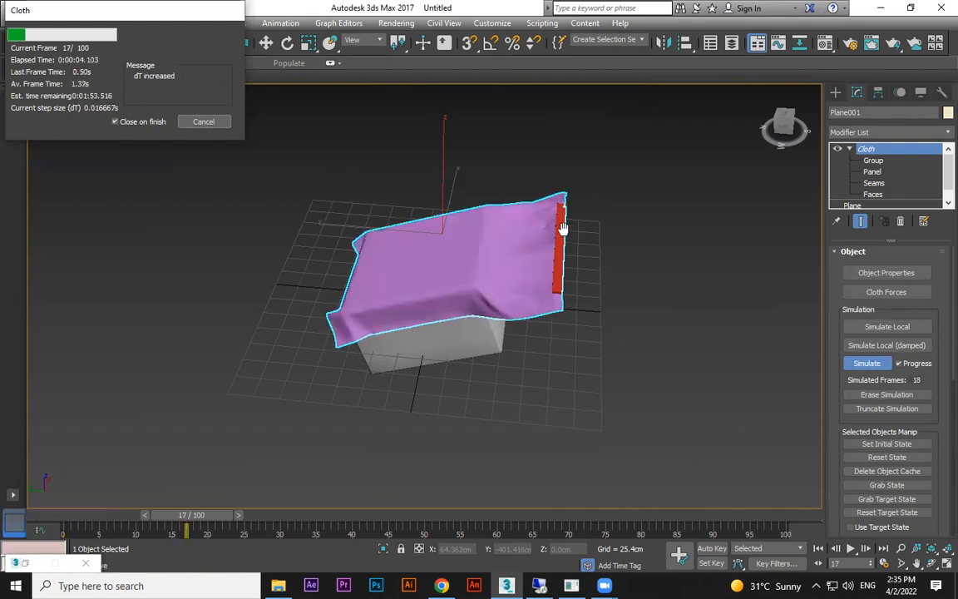
key(Escape)
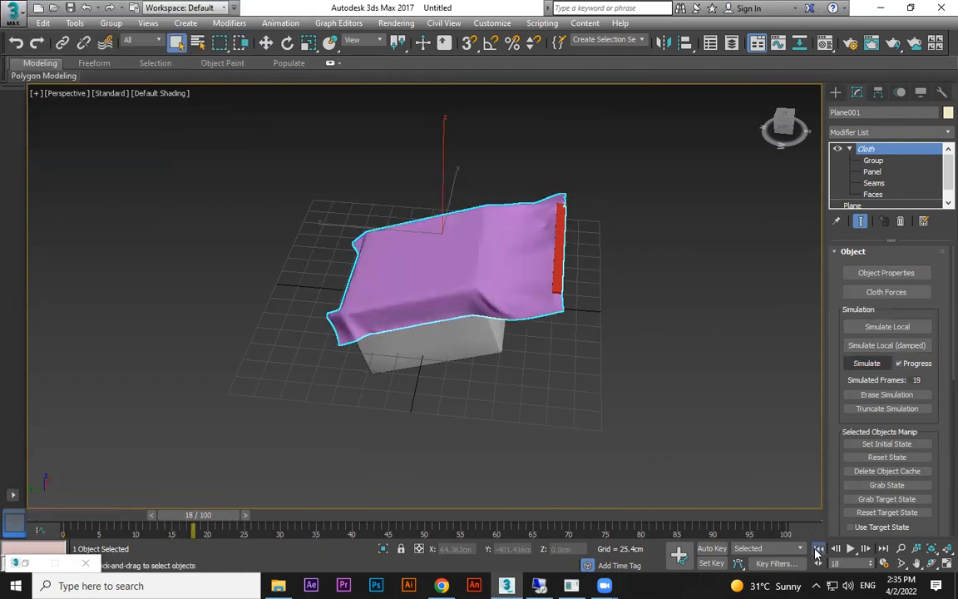
click(818, 549)
Step: With Auto Key on, animate the red box moving outward from the cloth by frame 24, play it back, and return to frame 0
click(559, 249)
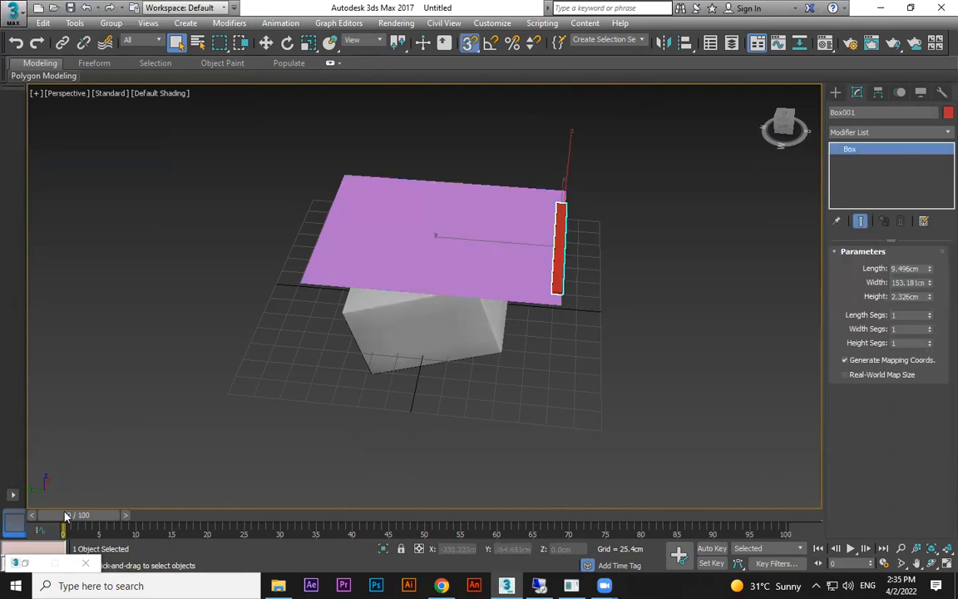
key(n)
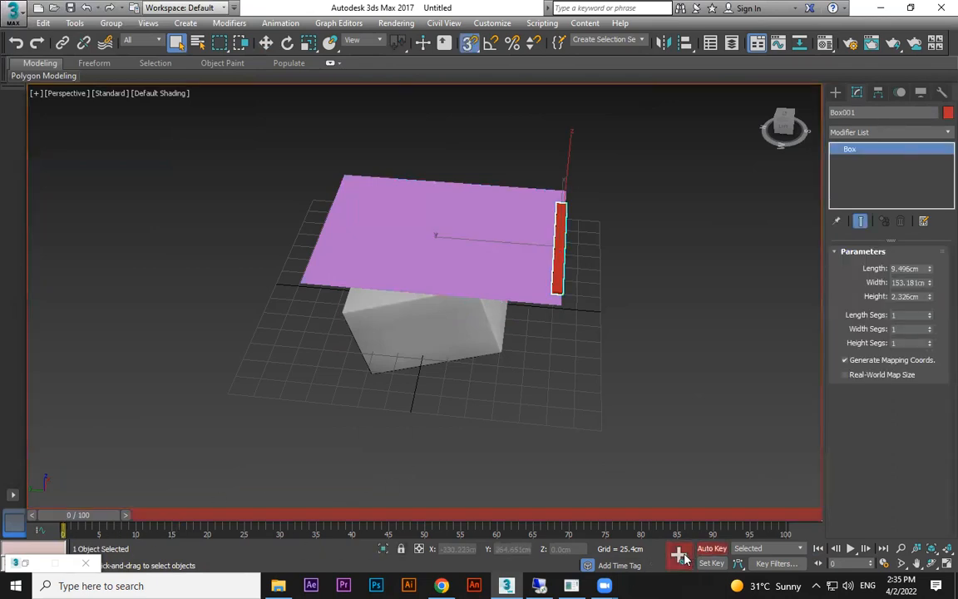
drag(81, 518, 238, 516)
key(w)
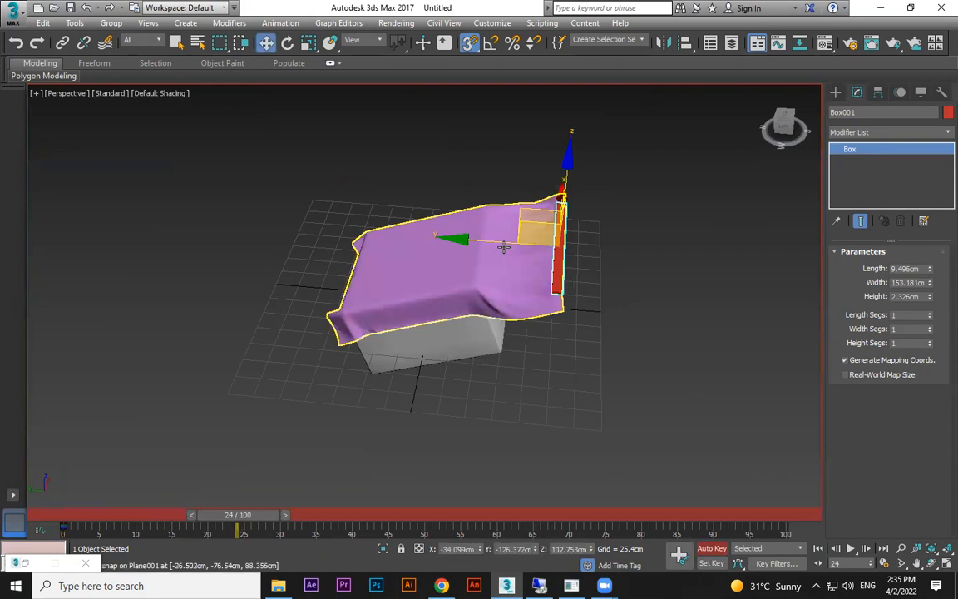
drag(573, 239, 701, 256)
drag(270, 519, 109, 519)
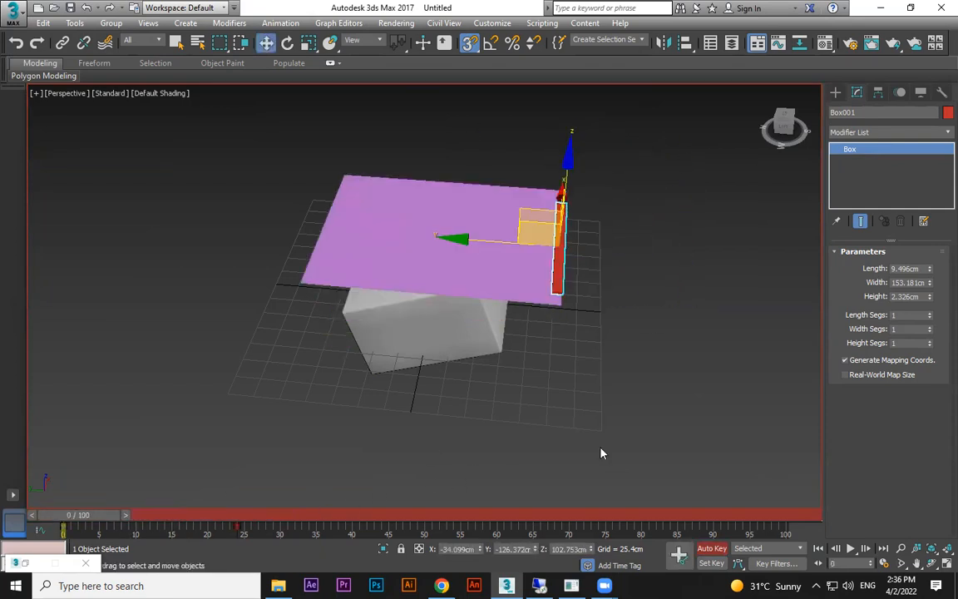
click(850, 549)
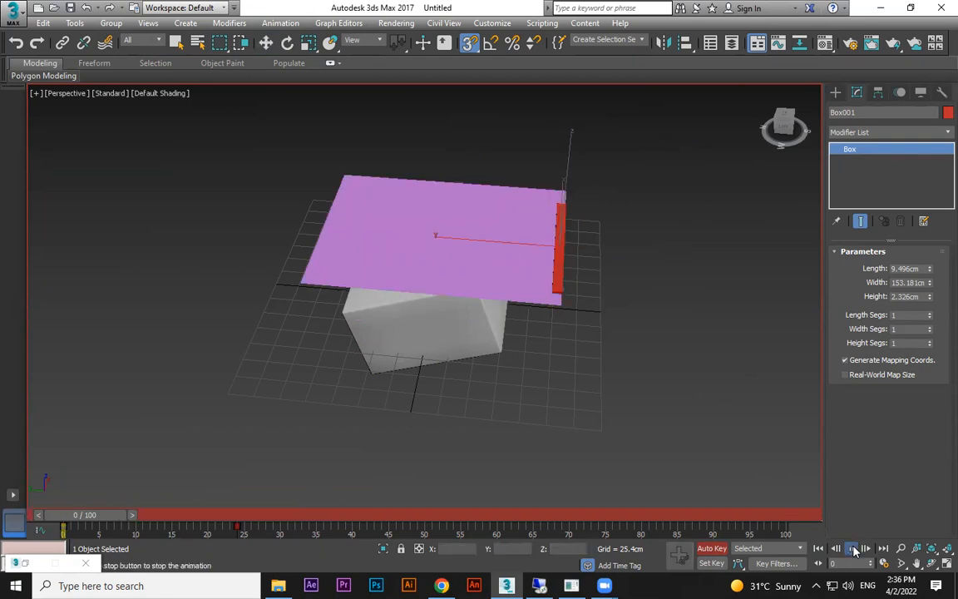
click(819, 549)
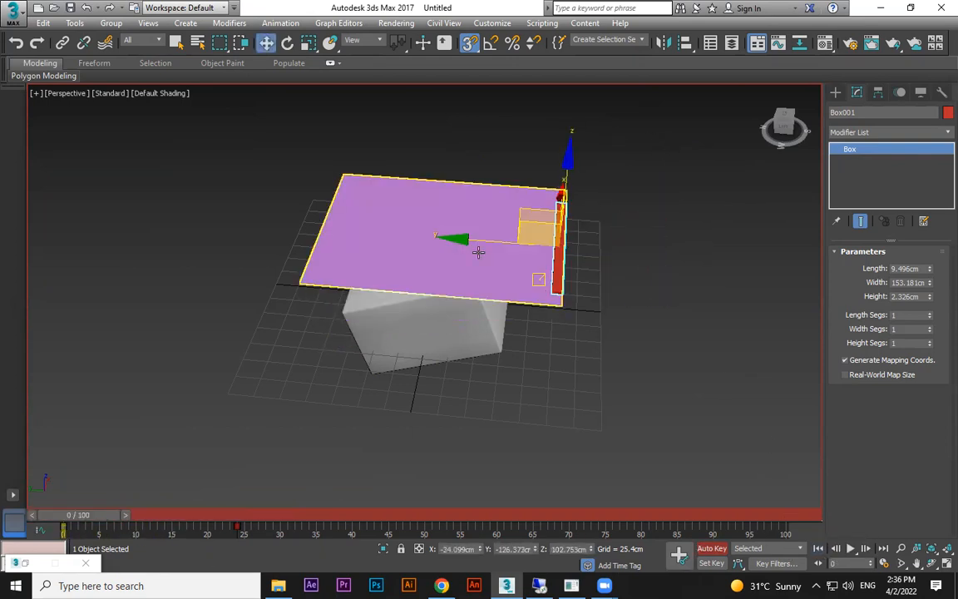
Step: Erase the plane's cloth simulation, simulate again with the animated box, stop at frame 11, and return to the first frame
click(456, 245)
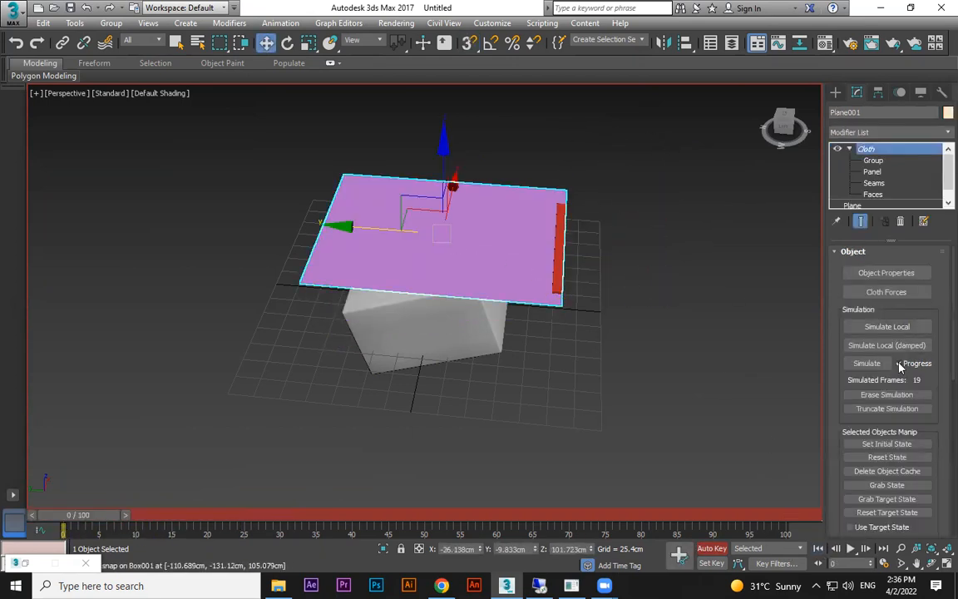
click(865, 395)
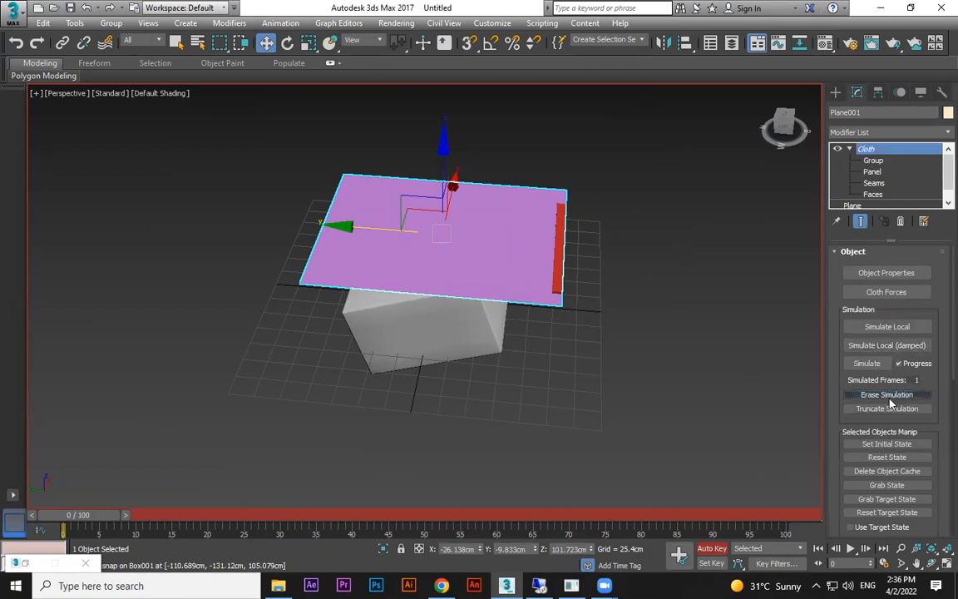
click(866, 363)
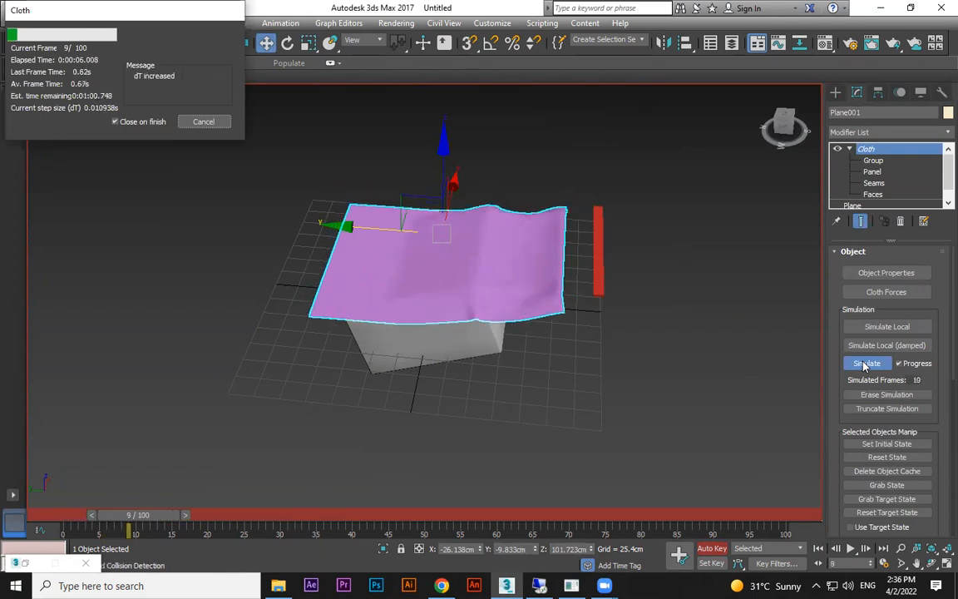
key(Escape)
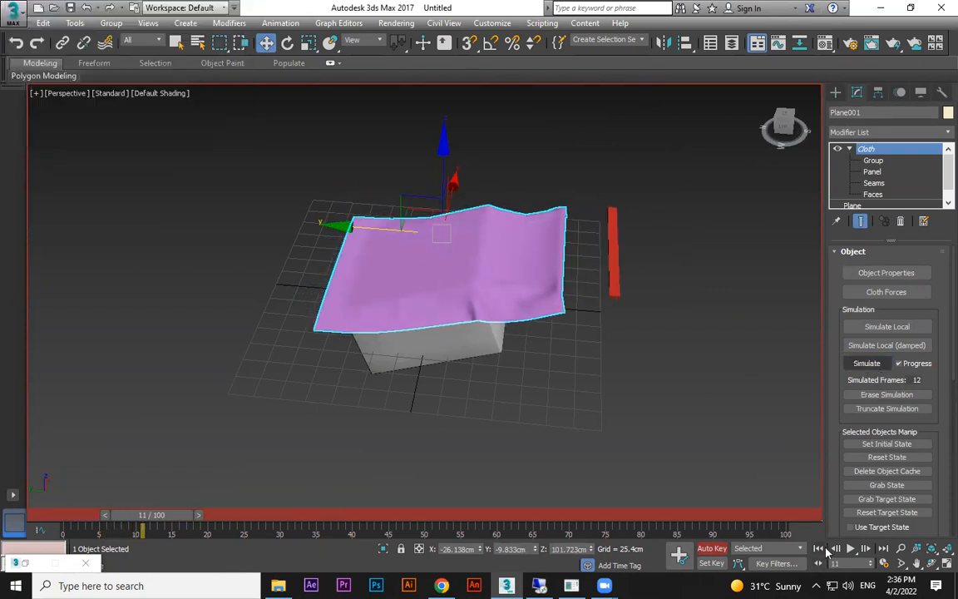
click(820, 549)
Step: Shift the red box's end key later on the timeline, and run Simulate Local on the cloth plane
click(556, 263)
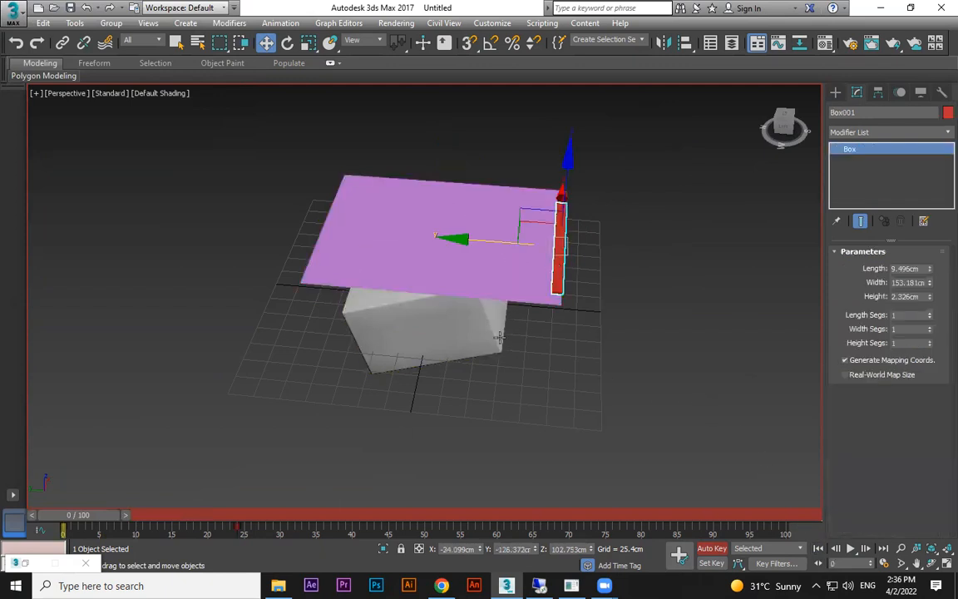
drag(249, 533, 276, 533)
click(457, 243)
click(885, 327)
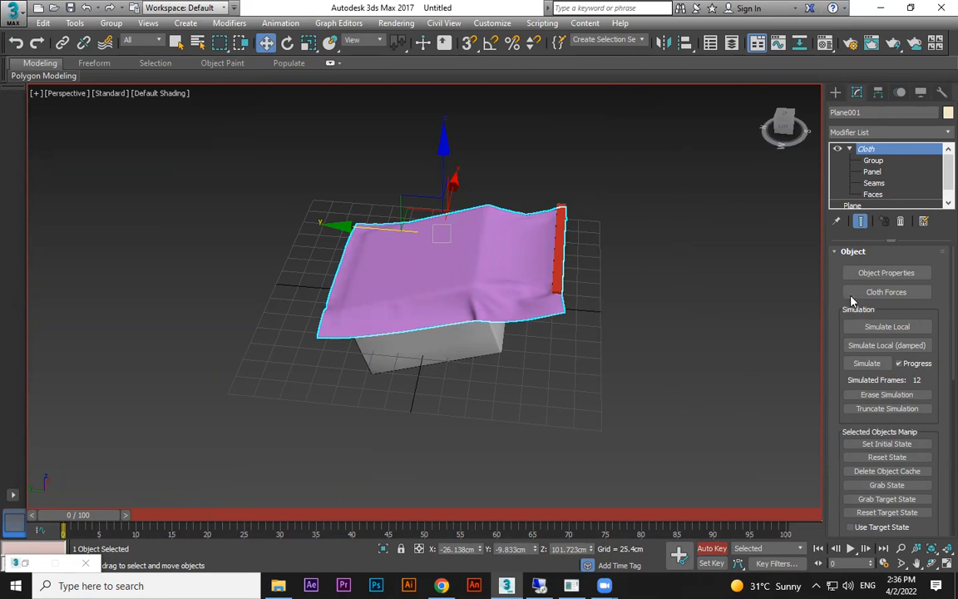
Step: Erase the plane's simulation, reset its state, and simulate the cloth again with the animated box, stopping at frame 15
click(878, 396)
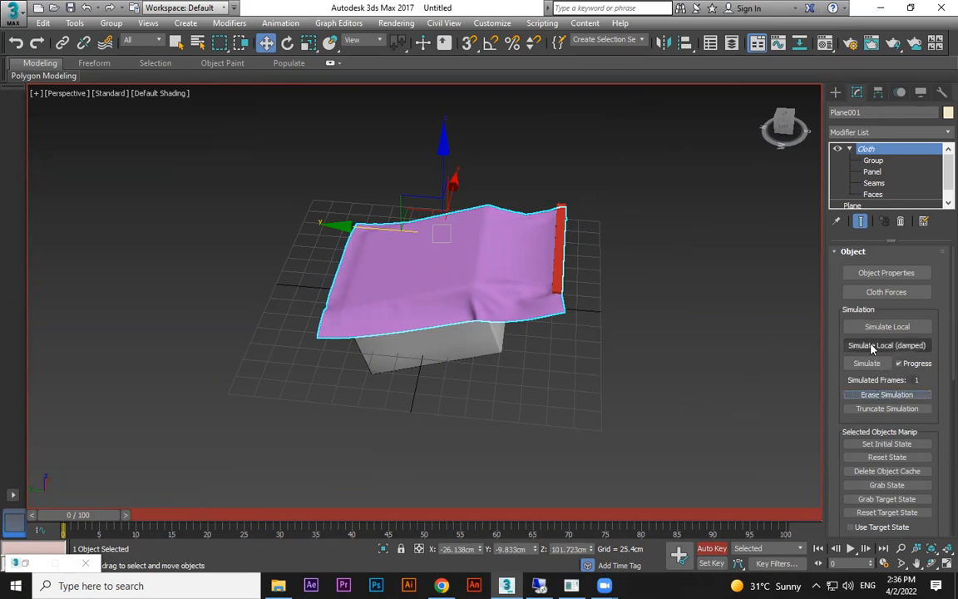
click(867, 365)
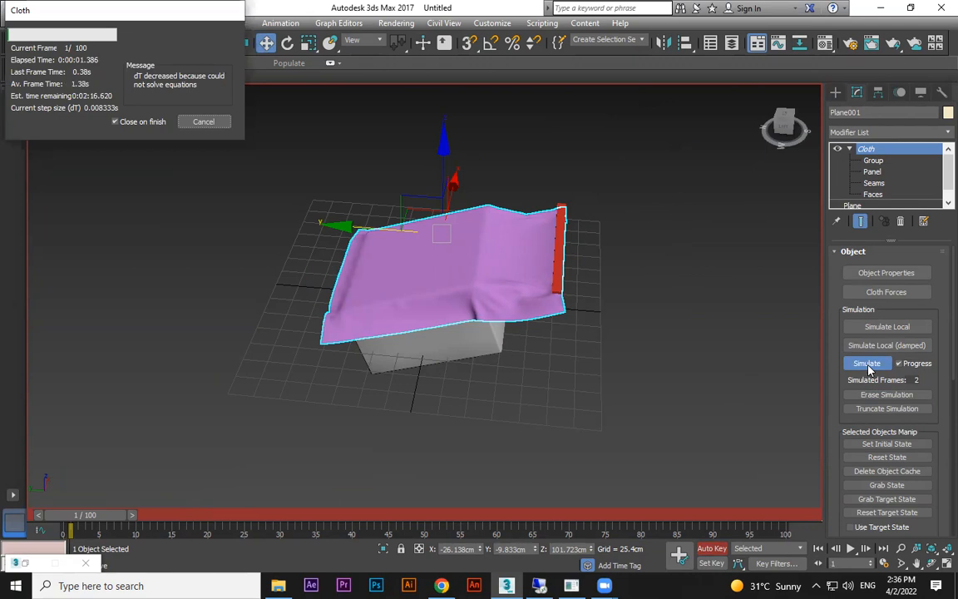
click(204, 122)
click(887, 462)
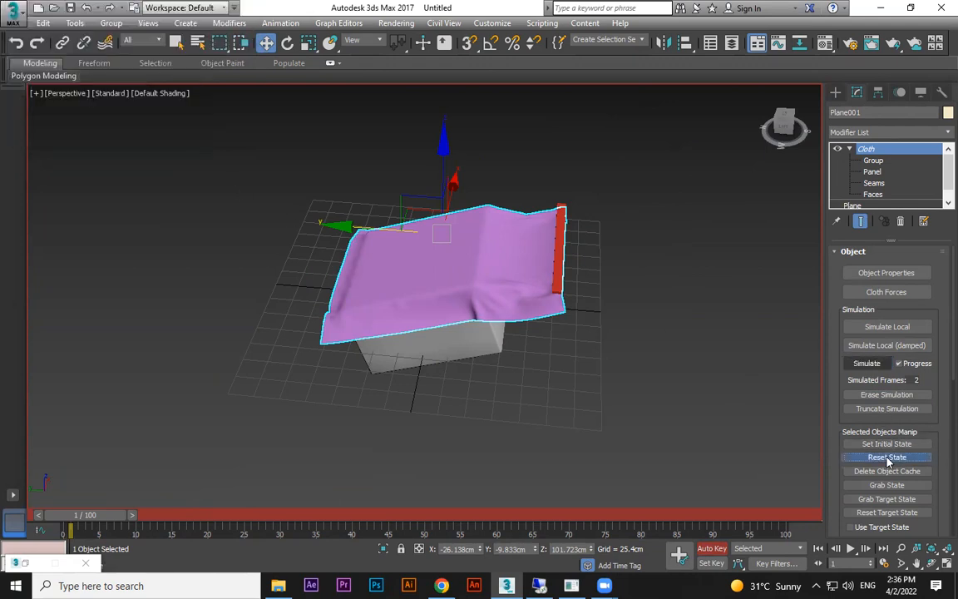
click(867, 363)
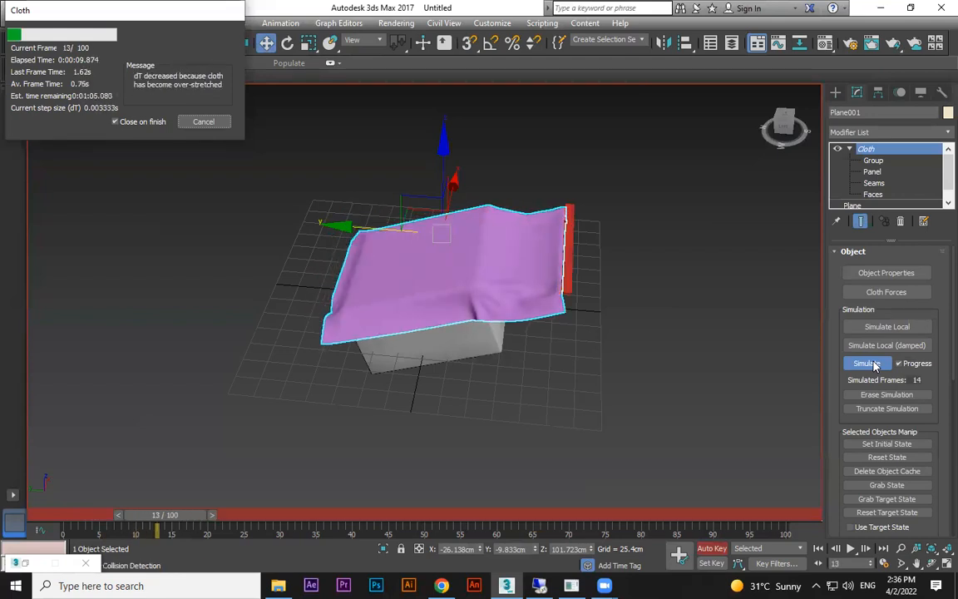
key(Escape)
Step: Delete the cloth plane, the chamfer box and the red box, and turn off Auto Key
drag(648, 211, 395, 393)
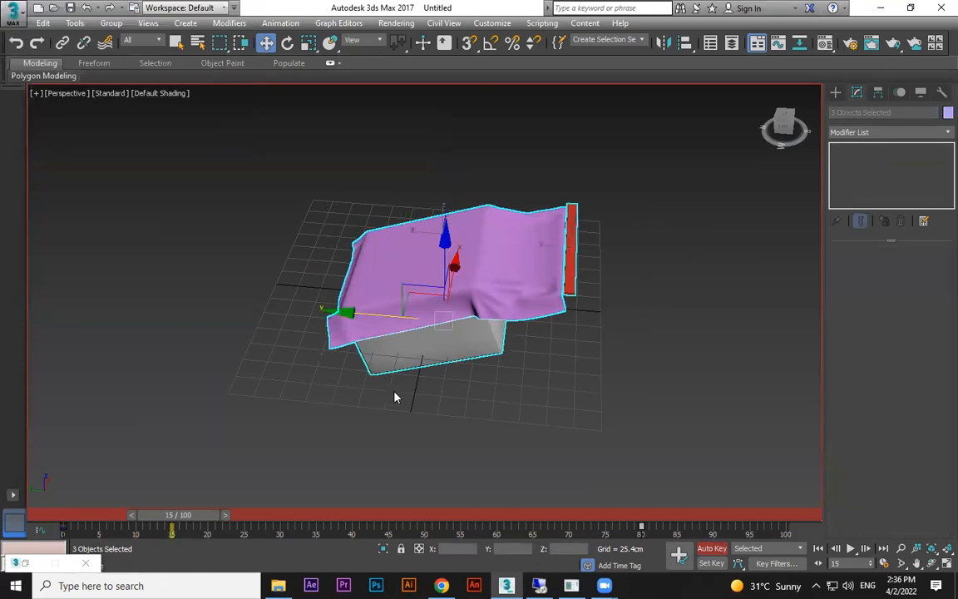
key(Delete)
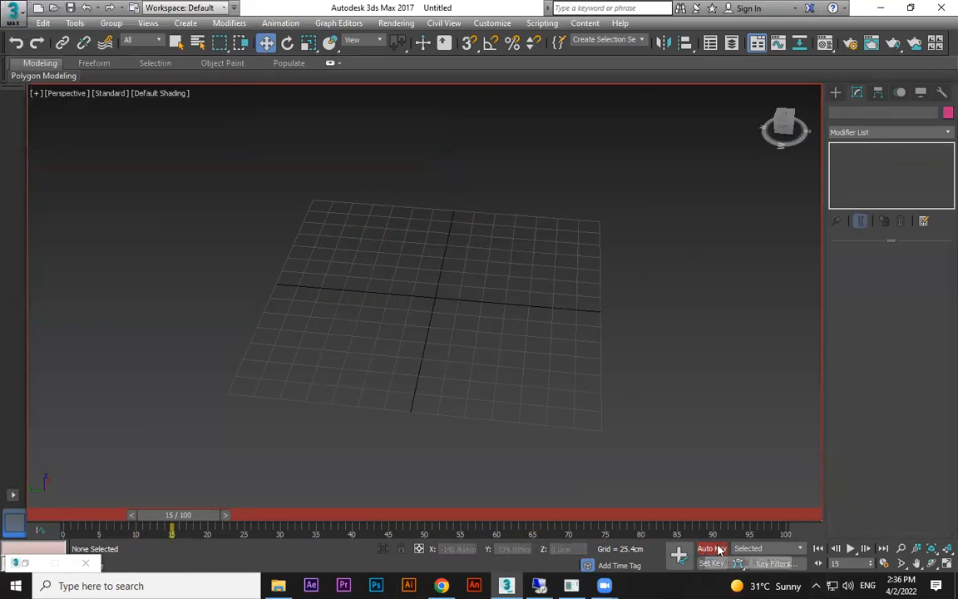
click(712, 548)
Step: Create a plane about 234 cm long and 227 cm wide with 70 × 70 segments on the grid
click(835, 92)
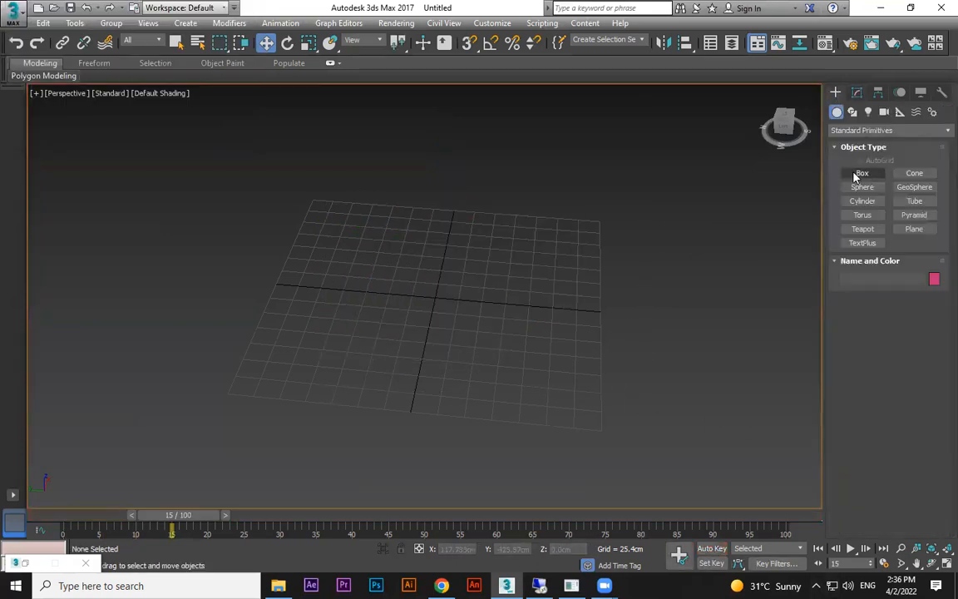
click(921, 231)
drag(337, 246, 528, 397)
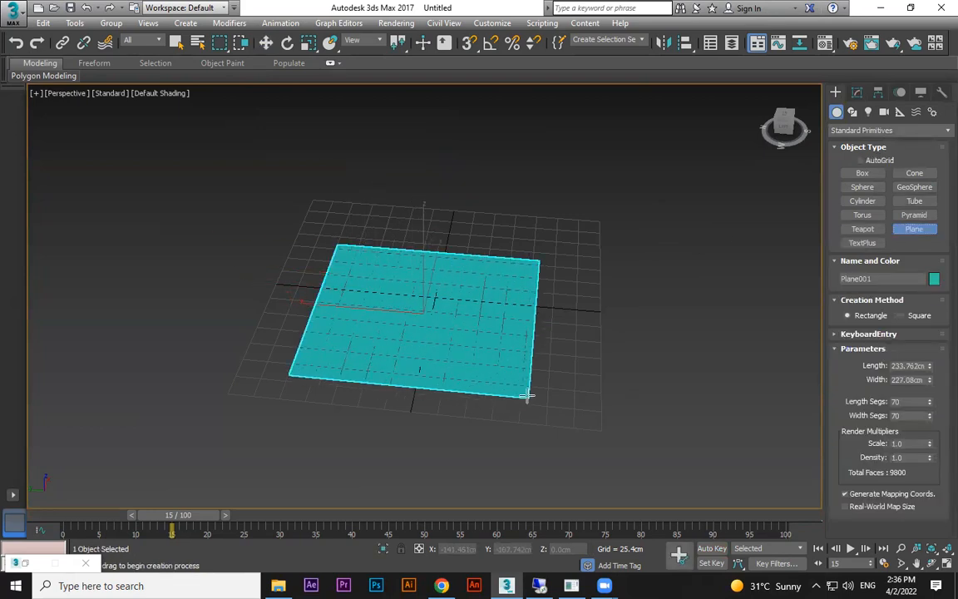
Step: Create a long, thin cylinder at the plane's corner and rotate it 90 degrees about the Y axis
click(863, 188)
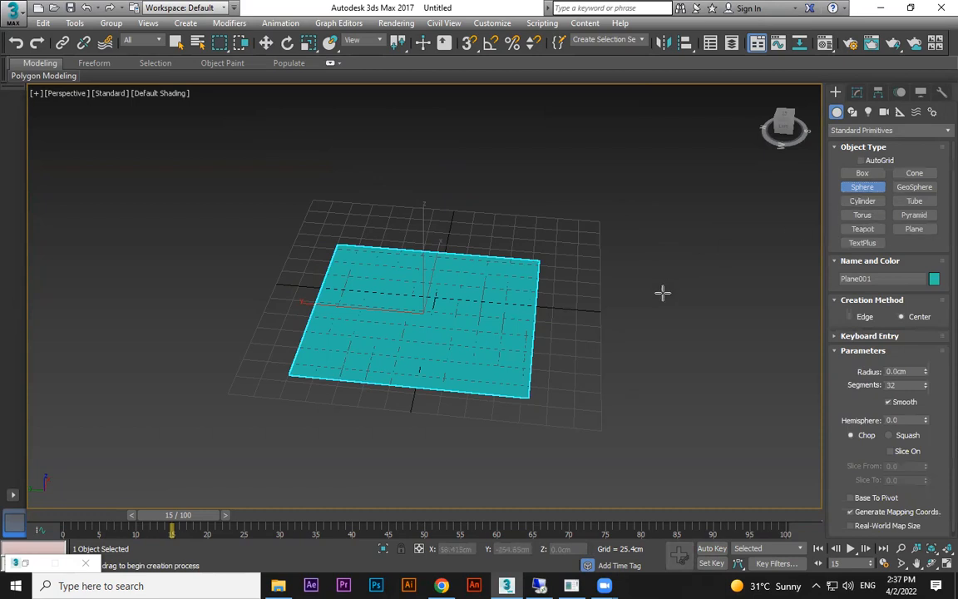
click(862, 173)
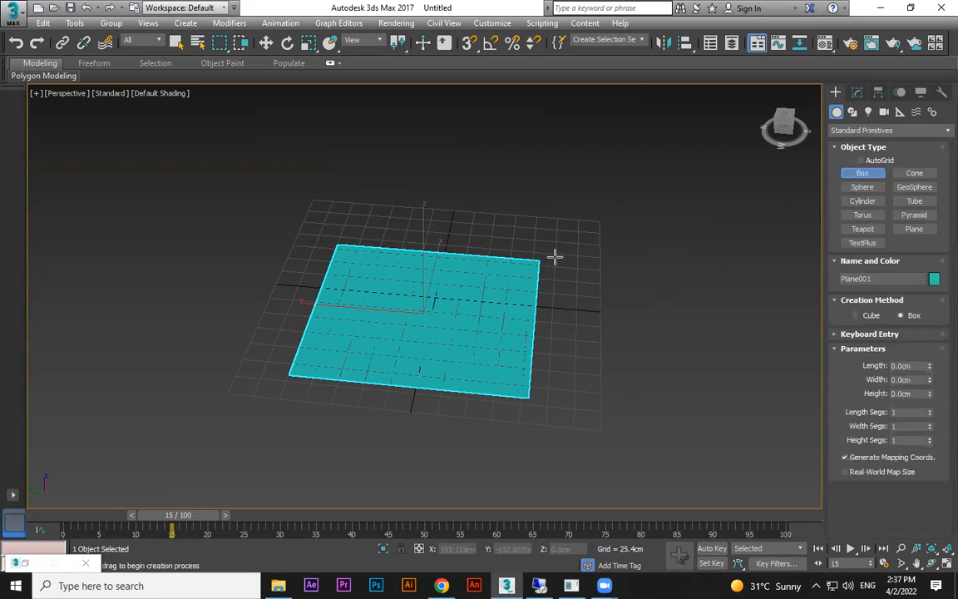
click(863, 200)
mouse_move(568, 268)
mouse_down()
mouse_move(566, 378)
mouse_move(570, 278)
mouse_up()
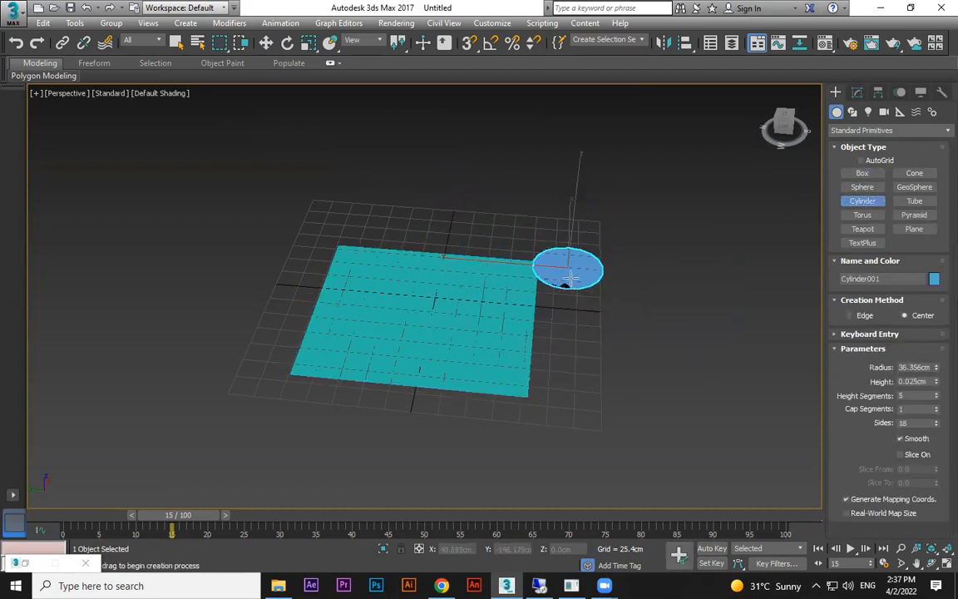
click(615, 107)
key(e)
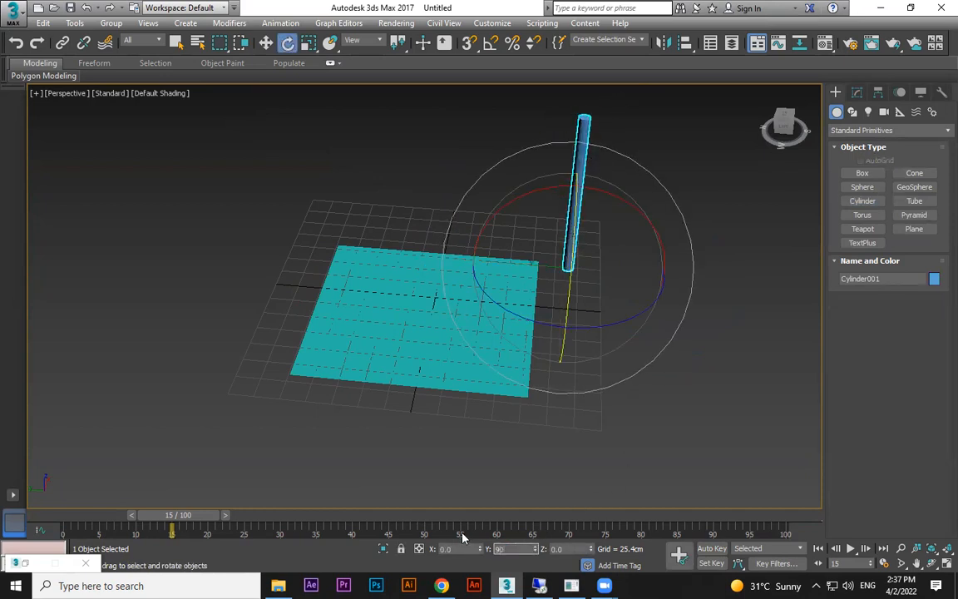
text(90)
key(Return)
Step: Move the cylinder so it lies alongside the plane's nearest edge, almost touching it
alt+middle_drag(586, 386, 549, 386)
key(r)
middle_drag(591, 338, 536, 341)
key(t)
scroll(632, 317, down, 5)
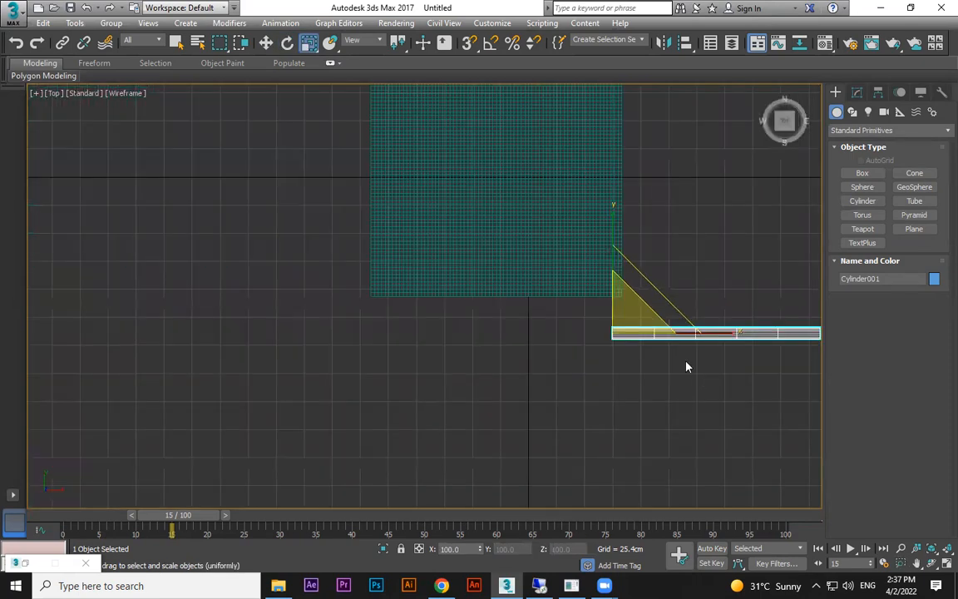
key(w)
drag(625, 317, 413, 313)
key(p)
scroll(438, 394, up, 2)
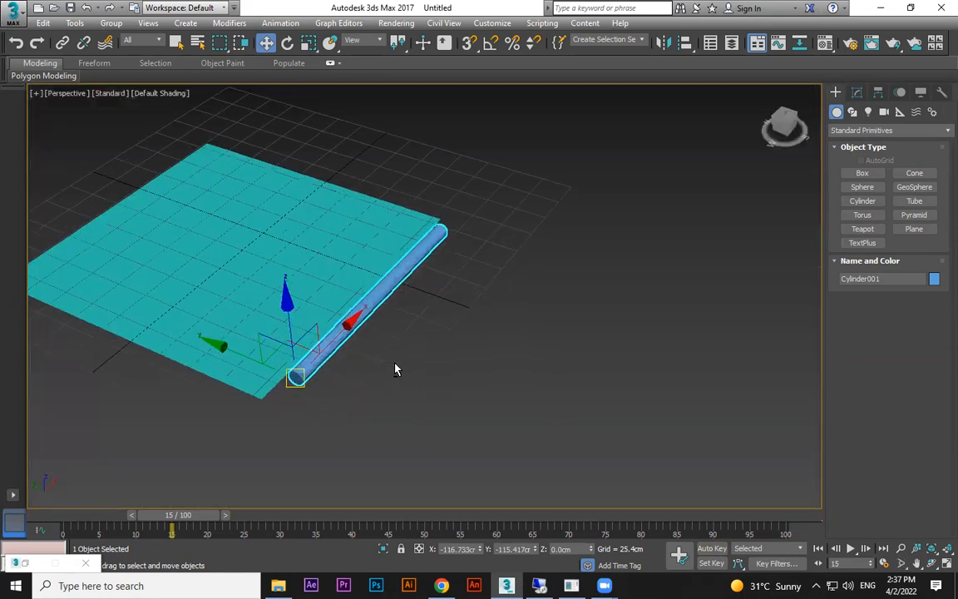
alt+middle_drag(396, 368, 412, 359)
scroll(412, 360, up, 4)
drag(235, 434, 228, 437)
scroll(382, 406, down, 5)
alt+middle_drag(383, 406, 392, 391)
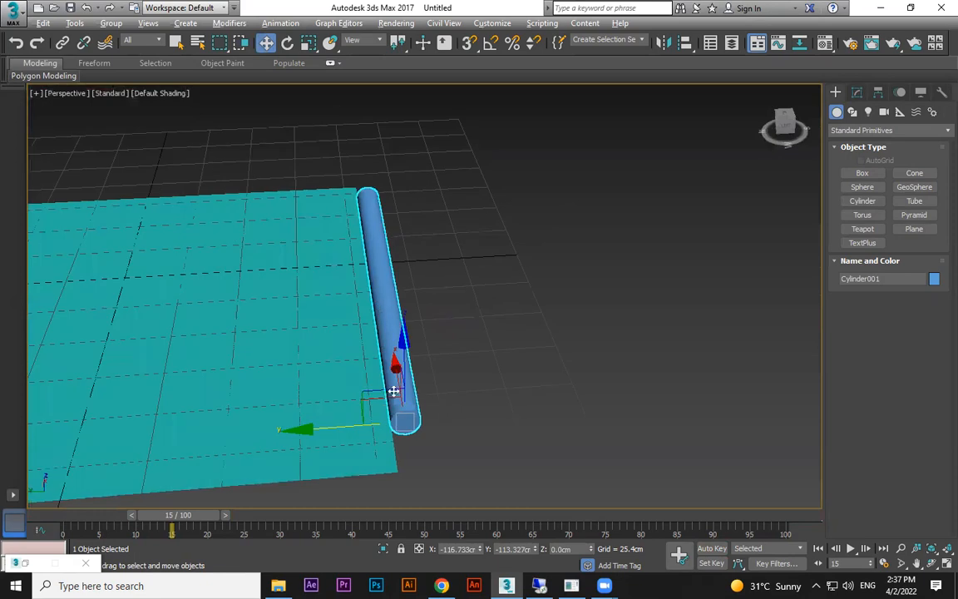
Step: Select the plane and apply the Cloth modifier to it
click(208, 333)
click(857, 92)
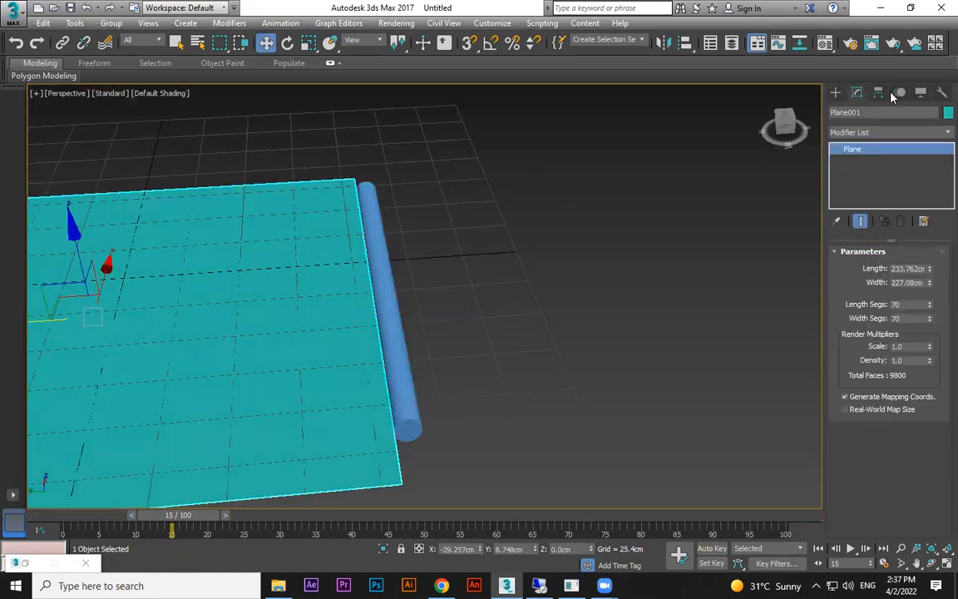
click(934, 132)
scroll(931, 171, down, 5)
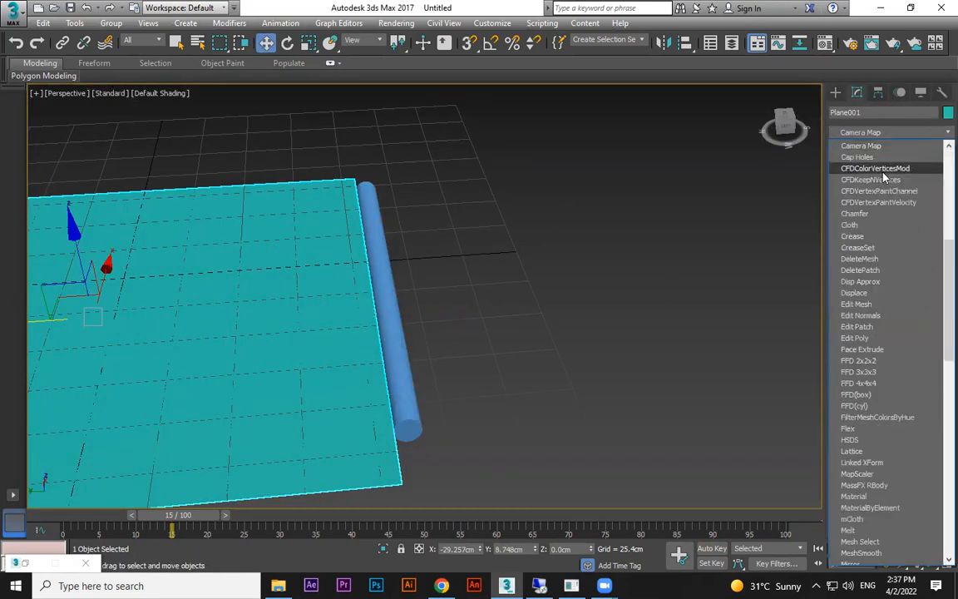
click(859, 228)
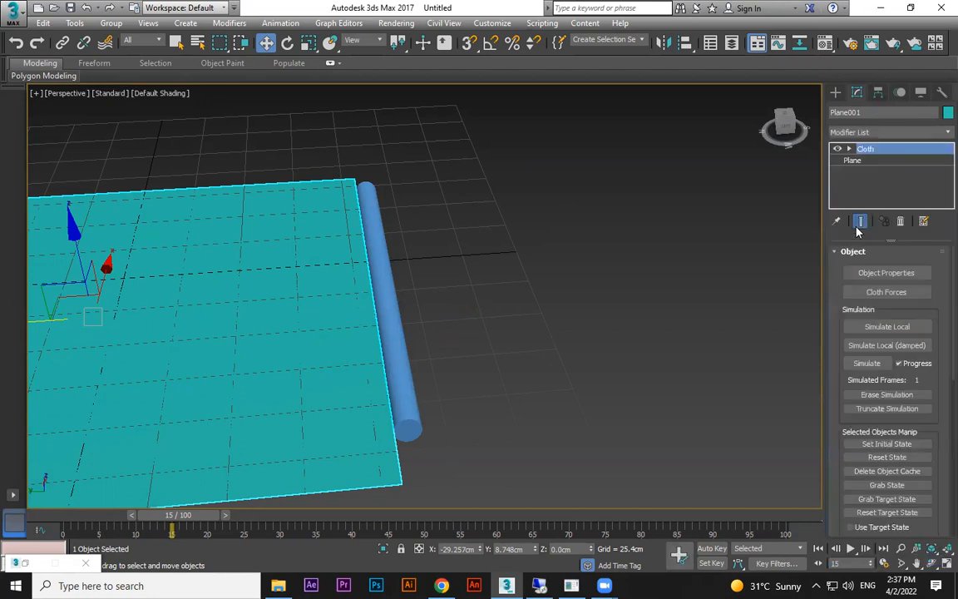
Step: In the cloth object properties, define the plane as Cloth with the Silk preset
click(885, 273)
click(343, 111)
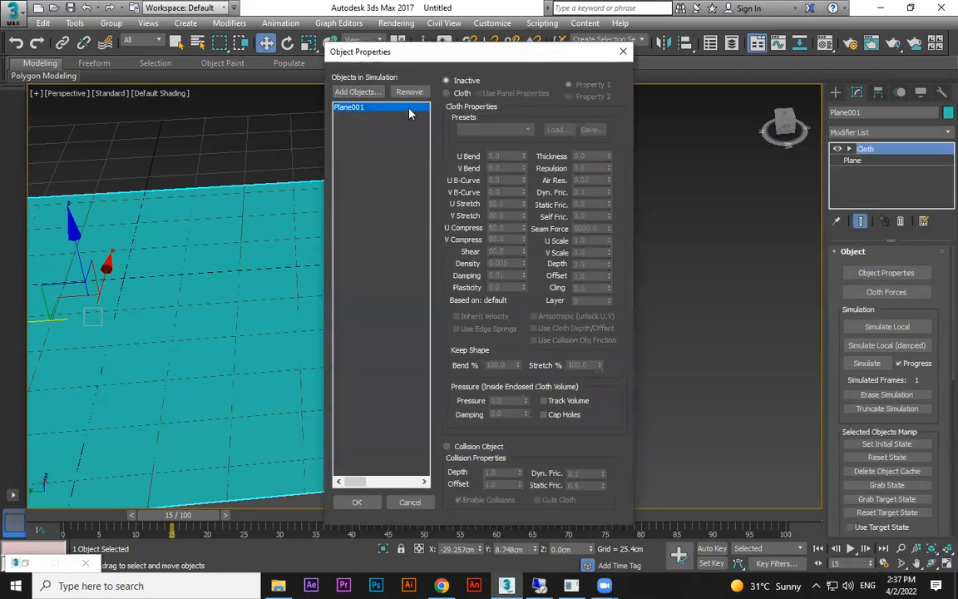
click(460, 94)
click(491, 129)
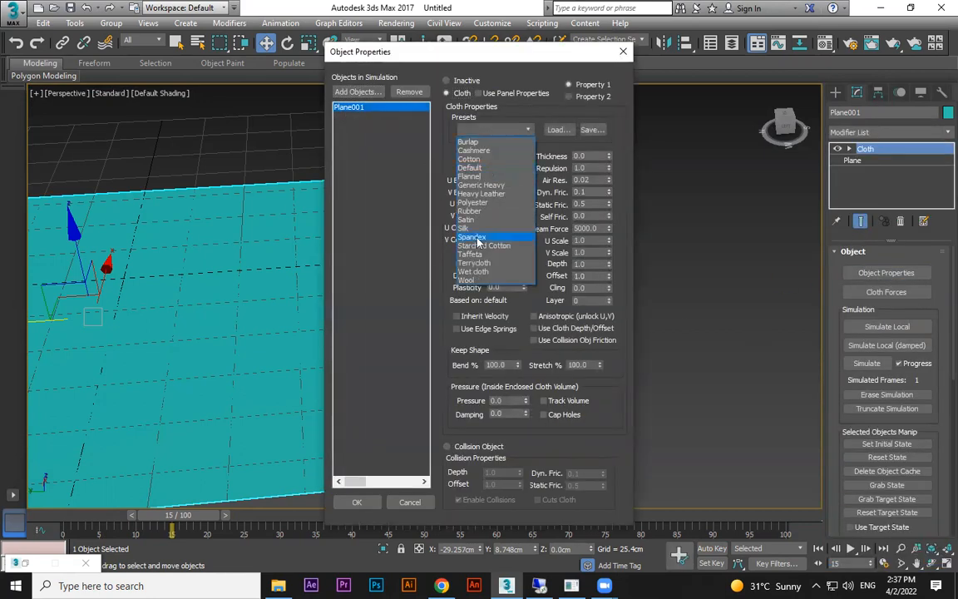
click(472, 227)
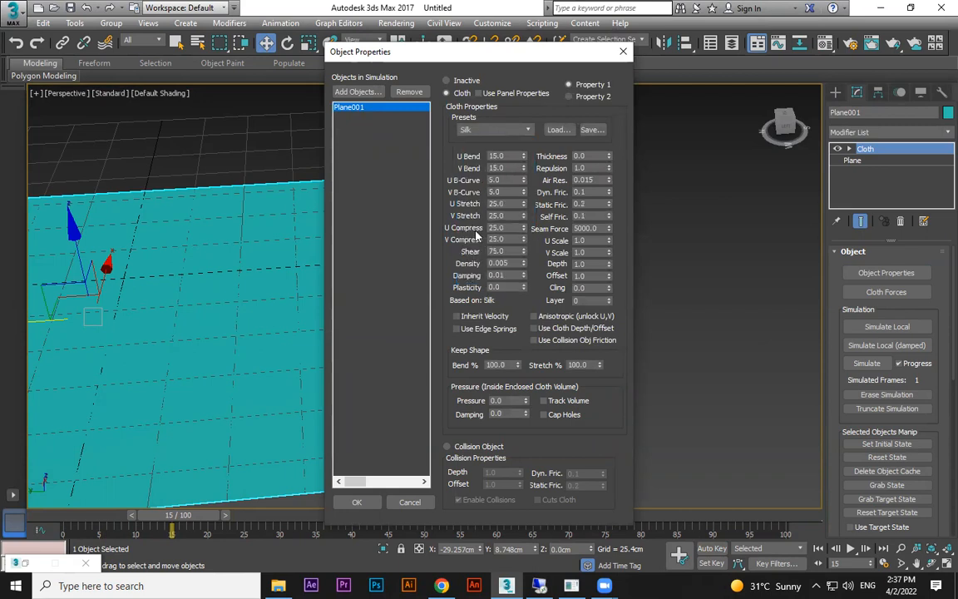
click(357, 502)
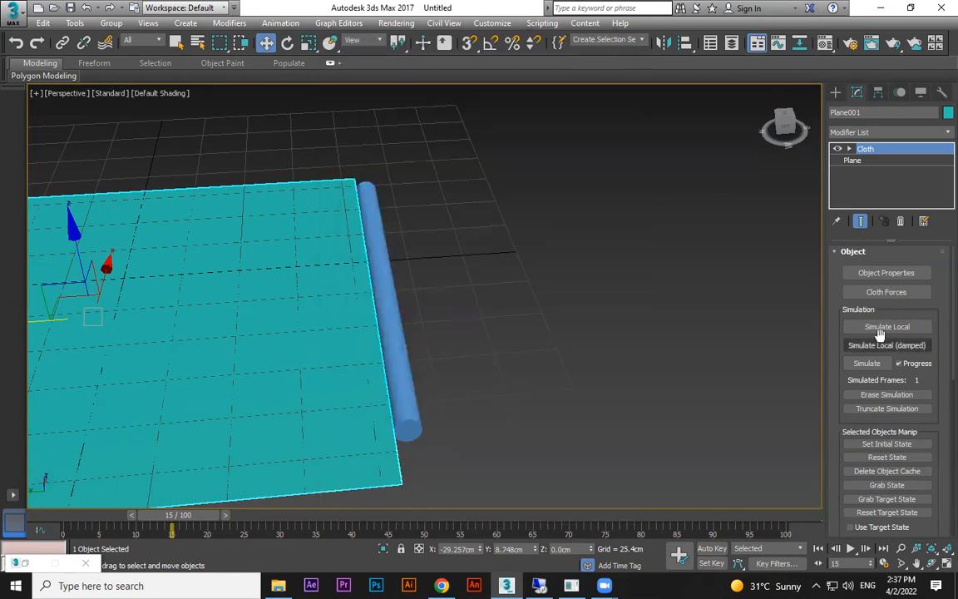
Step: Add the cylinder to the cloth simulation and define it as a Collision Object
click(887, 273)
click(357, 92)
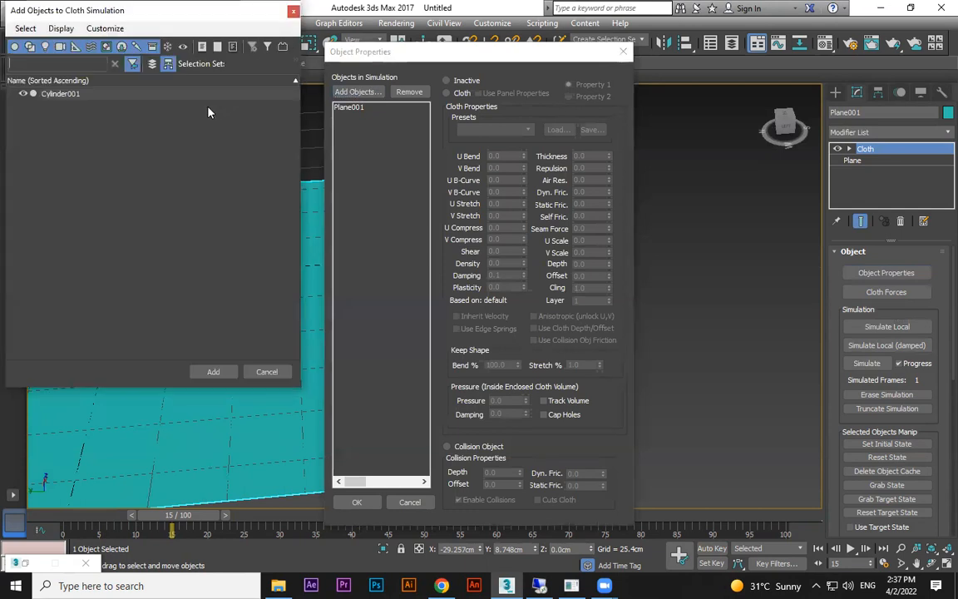
click(51, 94)
click(214, 372)
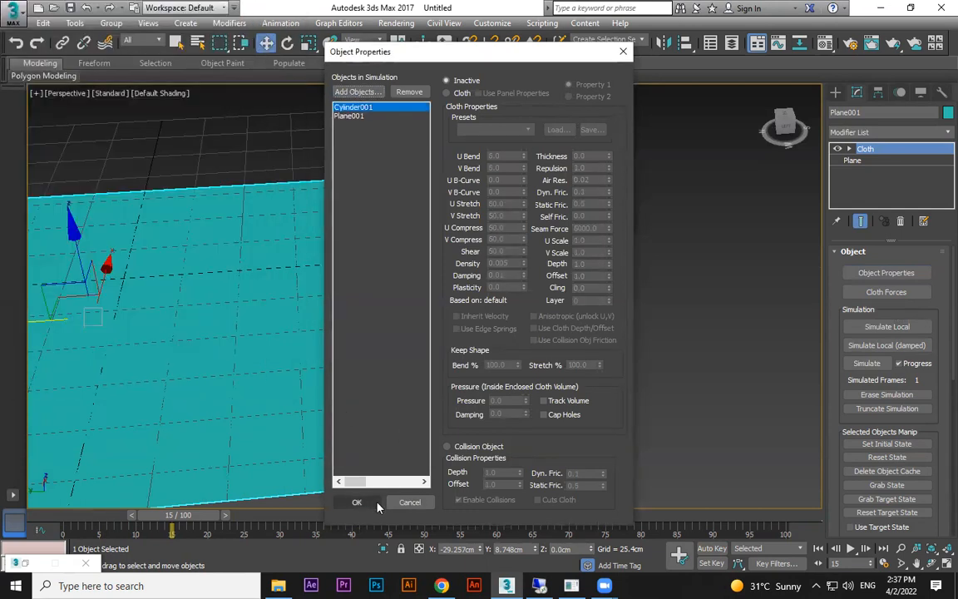
click(449, 447)
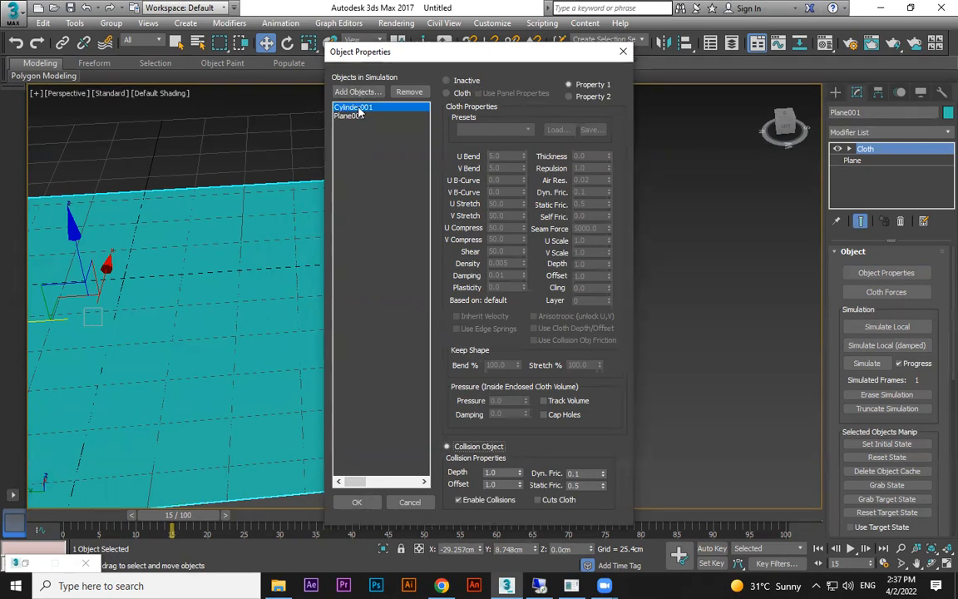
click(356, 501)
Step: Select the plane's row of edge vertices along the cylinder at Group level and make them Group001
scroll(517, 430, up, 4)
alt+middle_drag(601, 410, 632, 356)
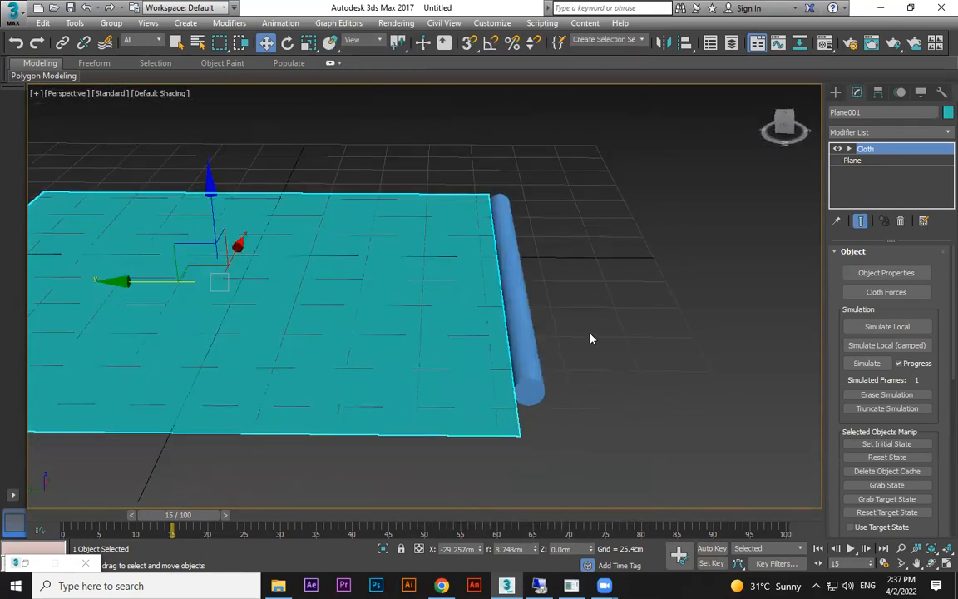
click(873, 161)
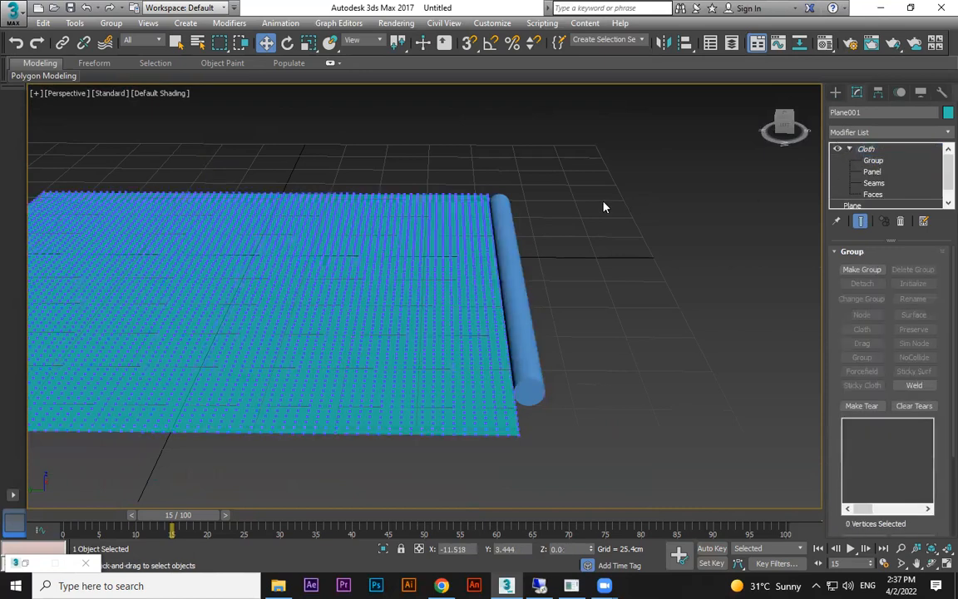
key(t)
scroll(541, 282, up, 5)
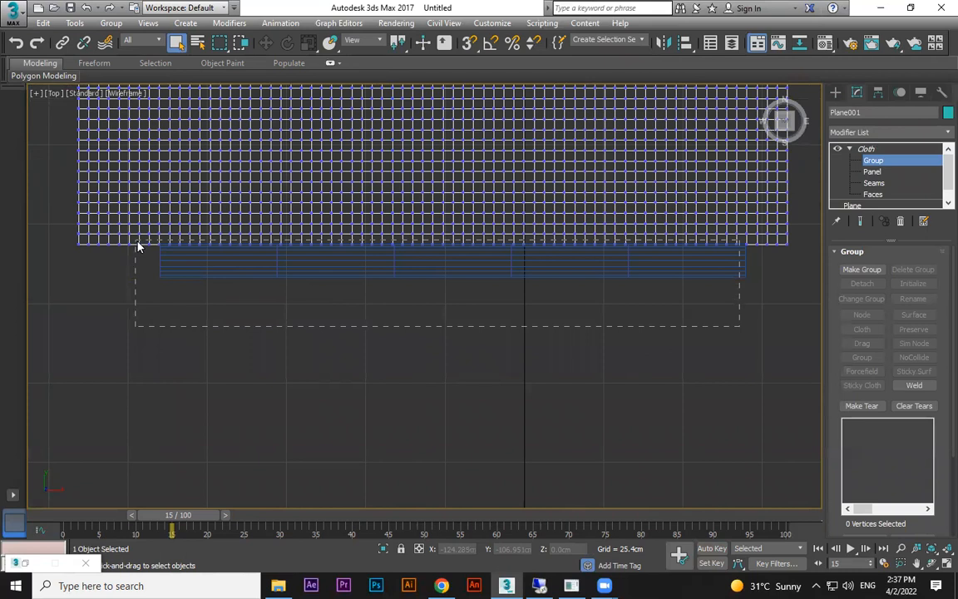
drag(158, 247, 159, 247)
key(p)
click(867, 272)
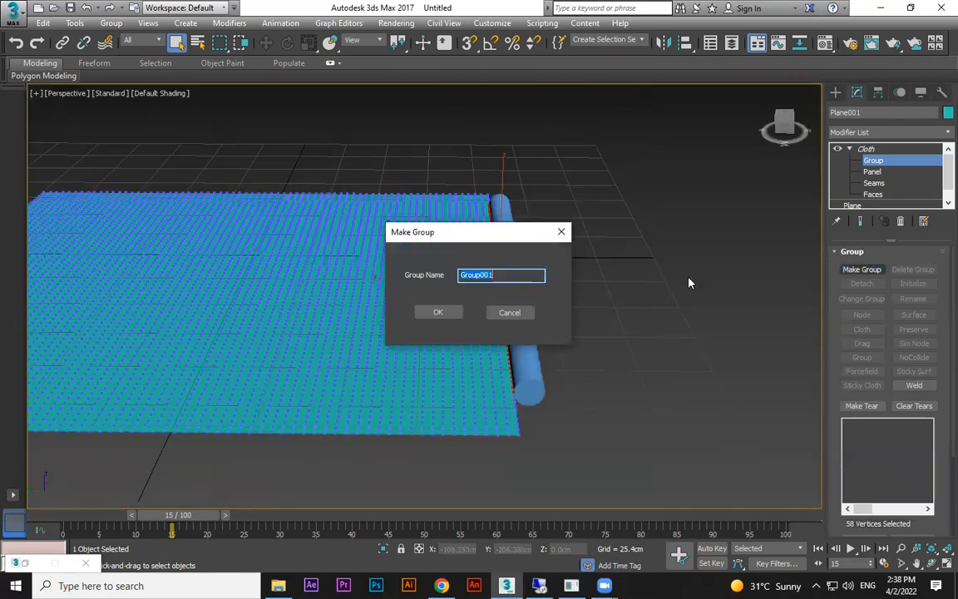
click(438, 312)
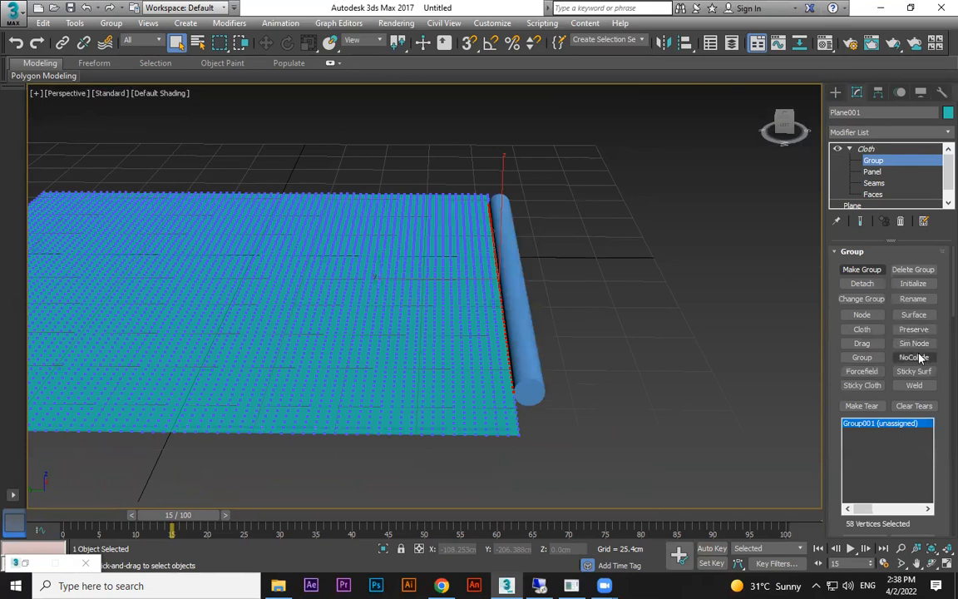
Step: Attach the edge vertex group to the cylinder with the Sim Node constraint
click(915, 358)
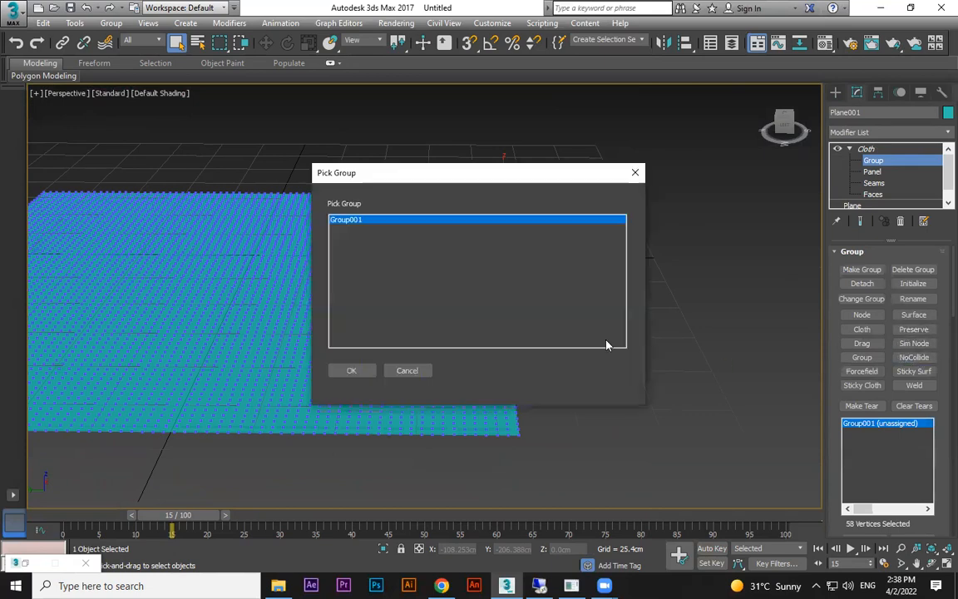
click(409, 371)
click(919, 345)
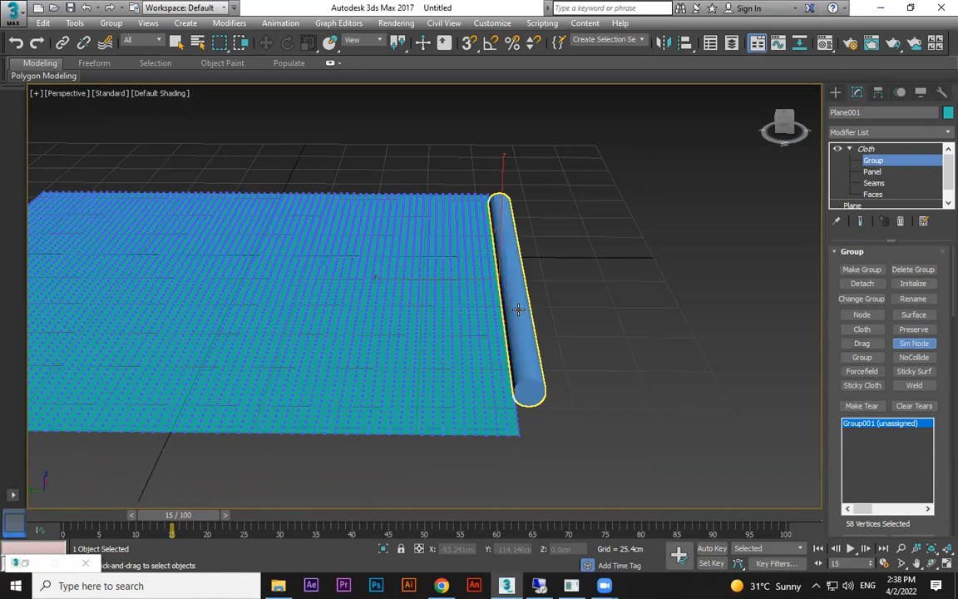
click(518, 309)
Step: With Auto Key on, animate the cylinder moving up and away from the plane by frame 62
click(836, 92)
click(587, 293)
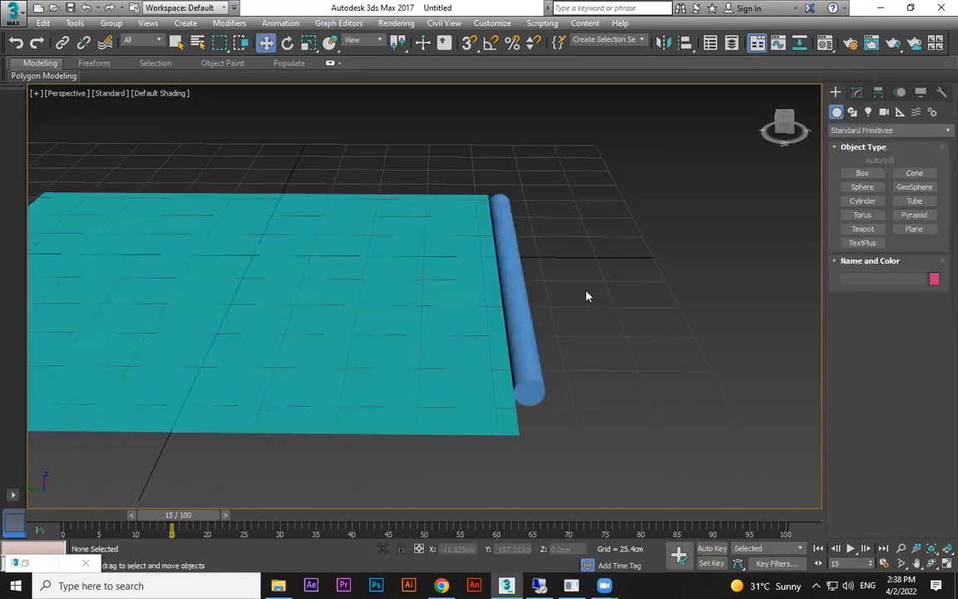
click(519, 335)
click(712, 549)
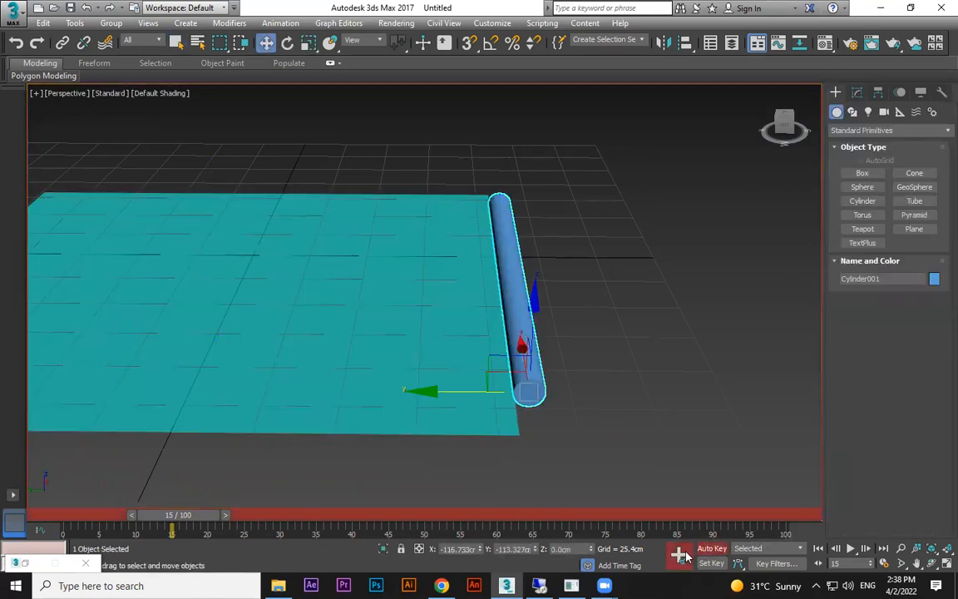
drag(176, 526, 504, 519)
drag(531, 308, 720, 213)
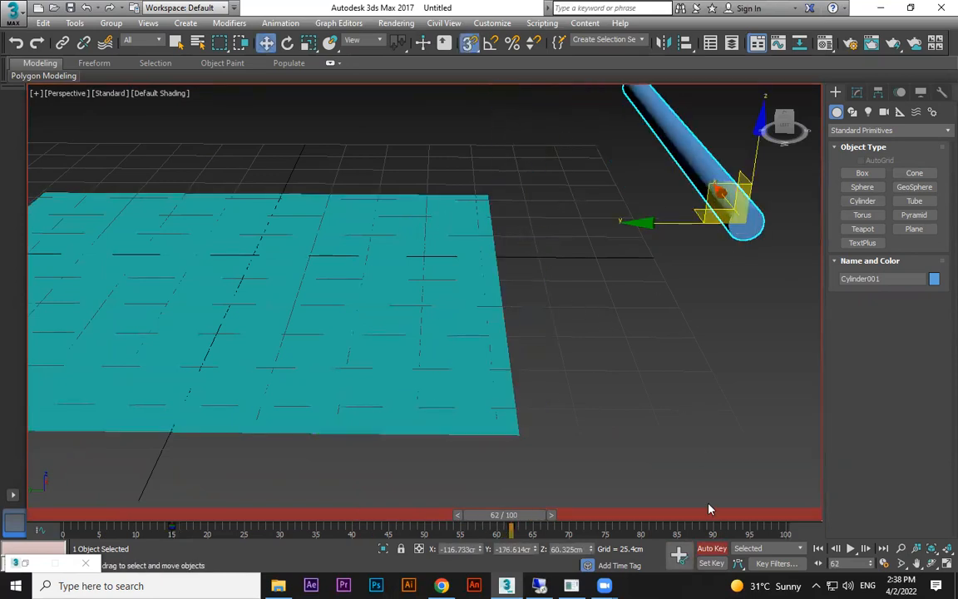
Step: Return to frame 0, turn off Auto Key, and briefly test the plane's cloth with Simulate Local
drag(511, 526, 75, 517)
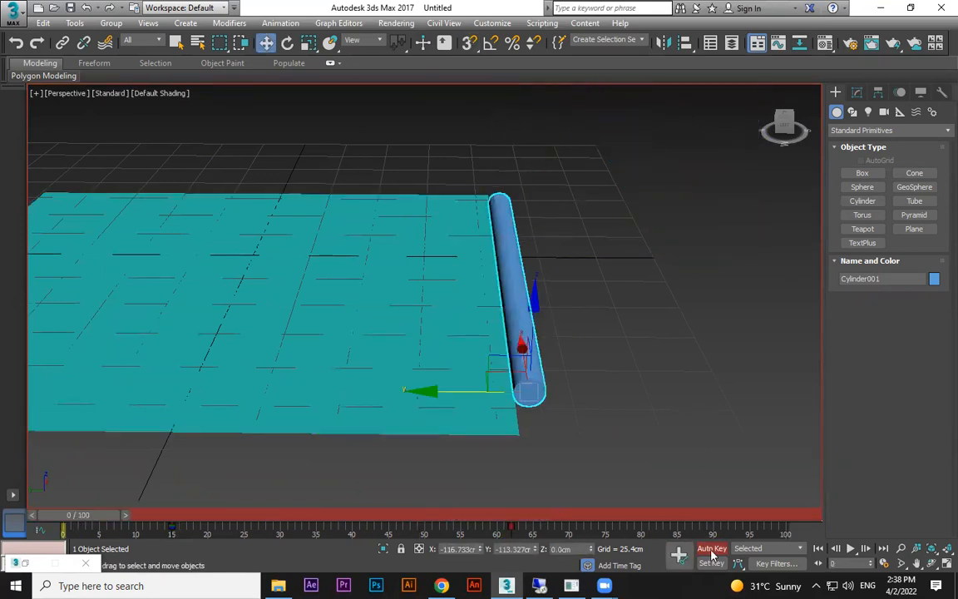
click(224, 368)
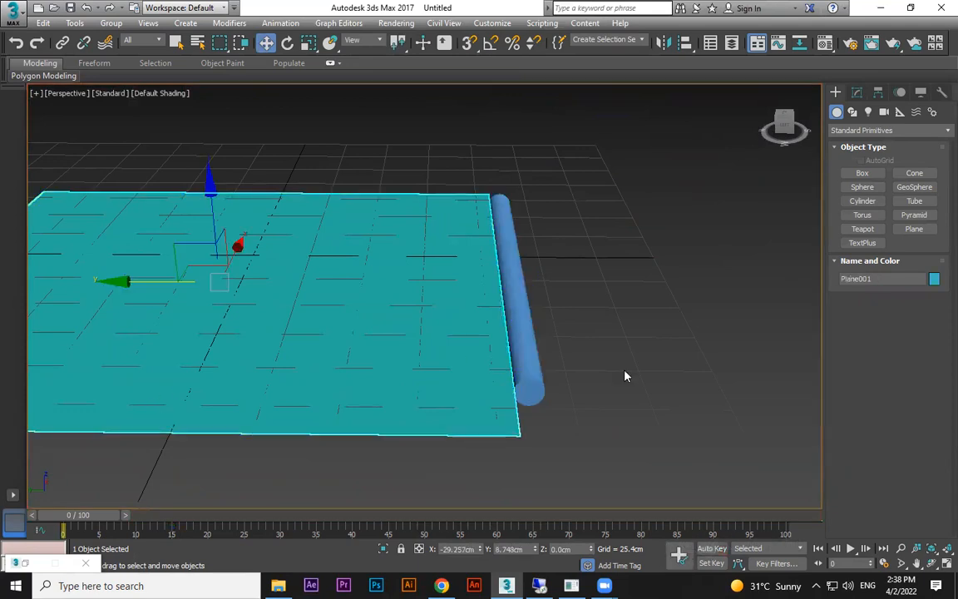
click(857, 91)
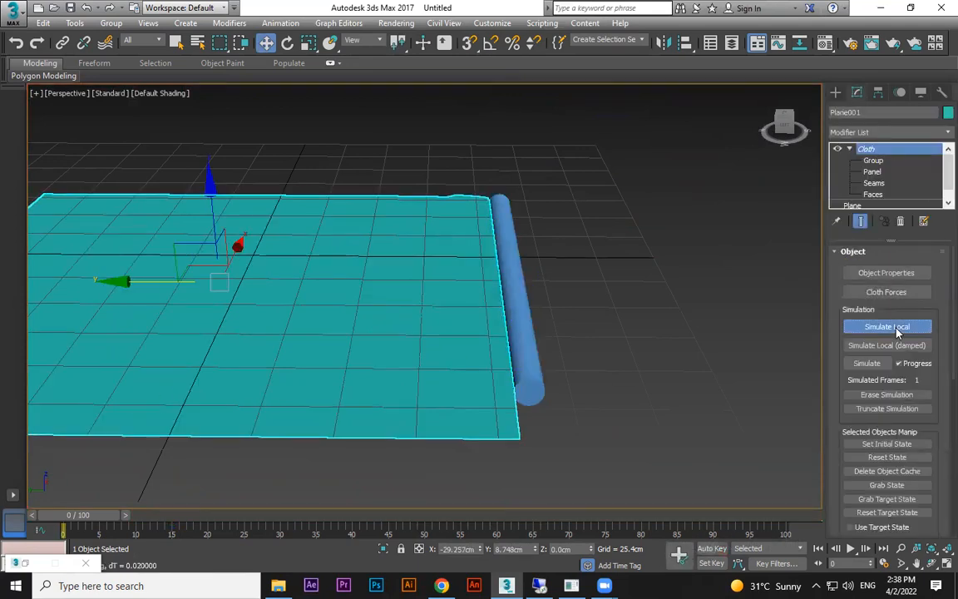
key(Escape)
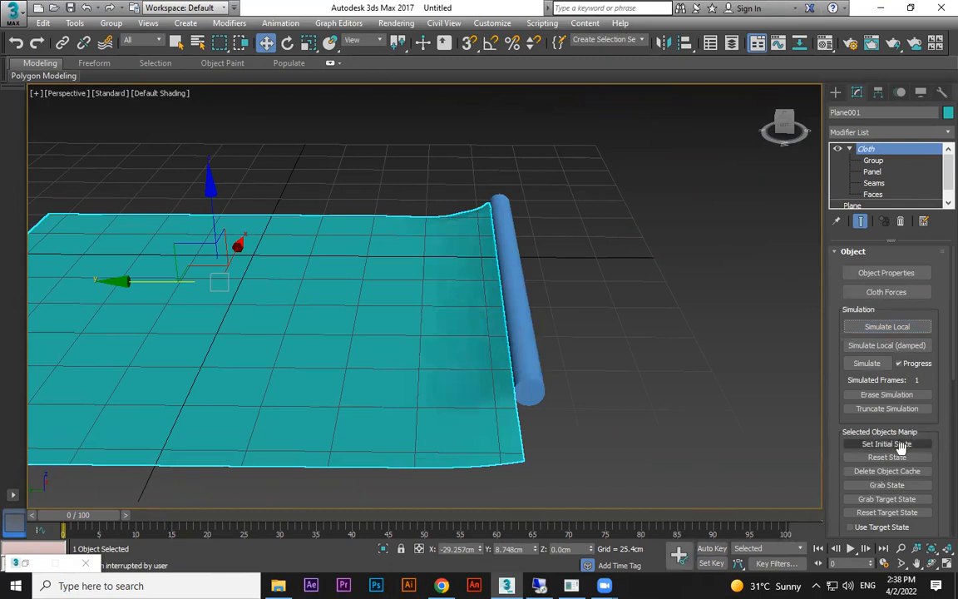
Step: Reset the plane's cloth state and run the full simulation, stopping it after about 54 frames
click(884, 456)
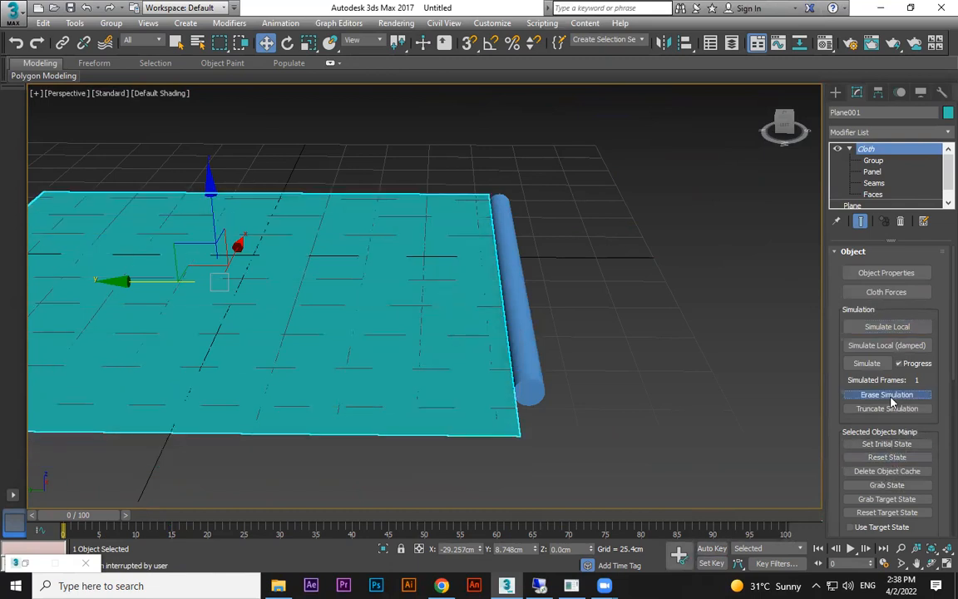
click(880, 364)
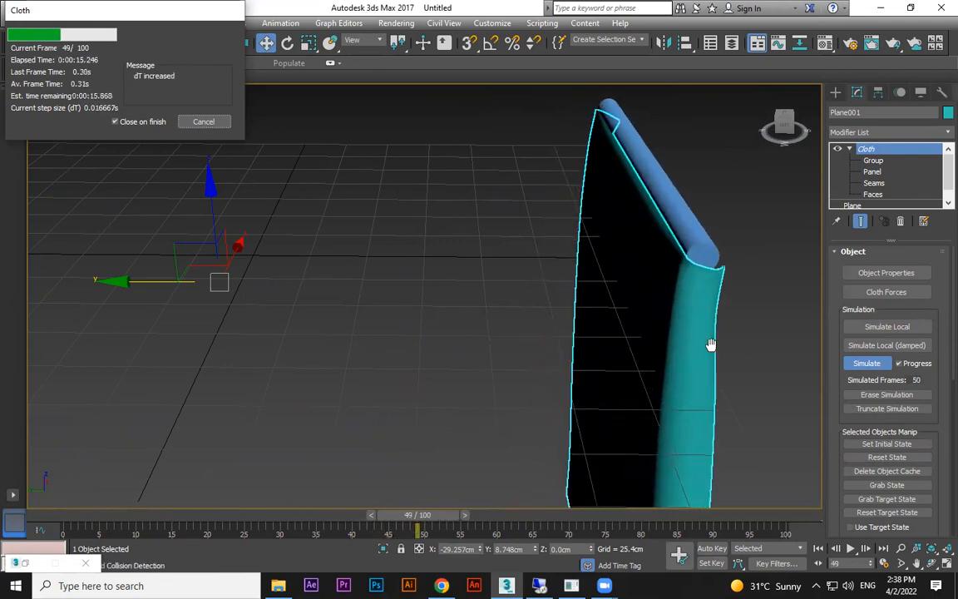
click(209, 124)
Step: Play the simulated animation from the start and scrub through it to examine how the cylinder pulls the cloth
alt+middle_drag(208, 133, 796, 444)
click(818, 548)
click(850, 548)
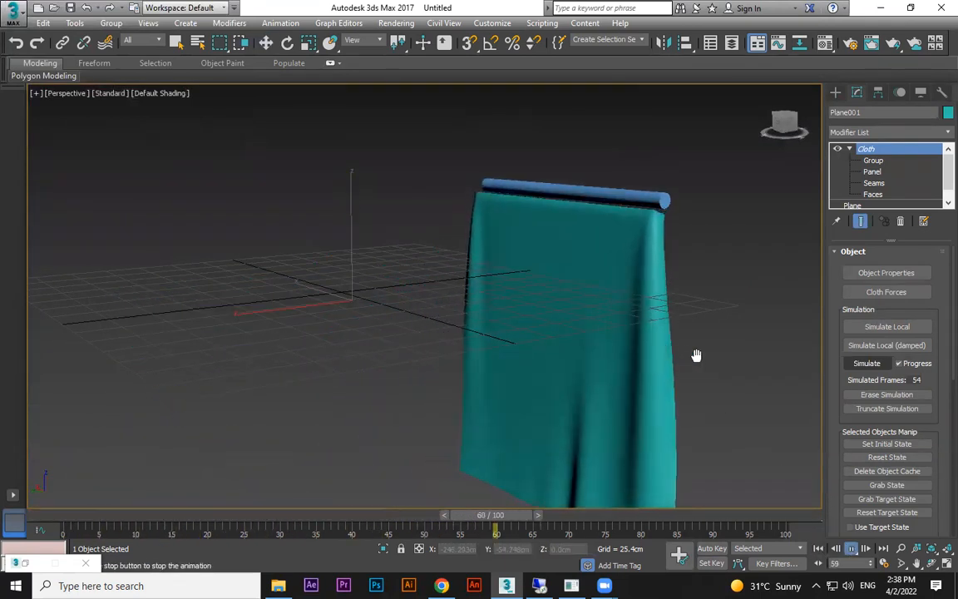
middle_drag(695, 355, 666, 306)
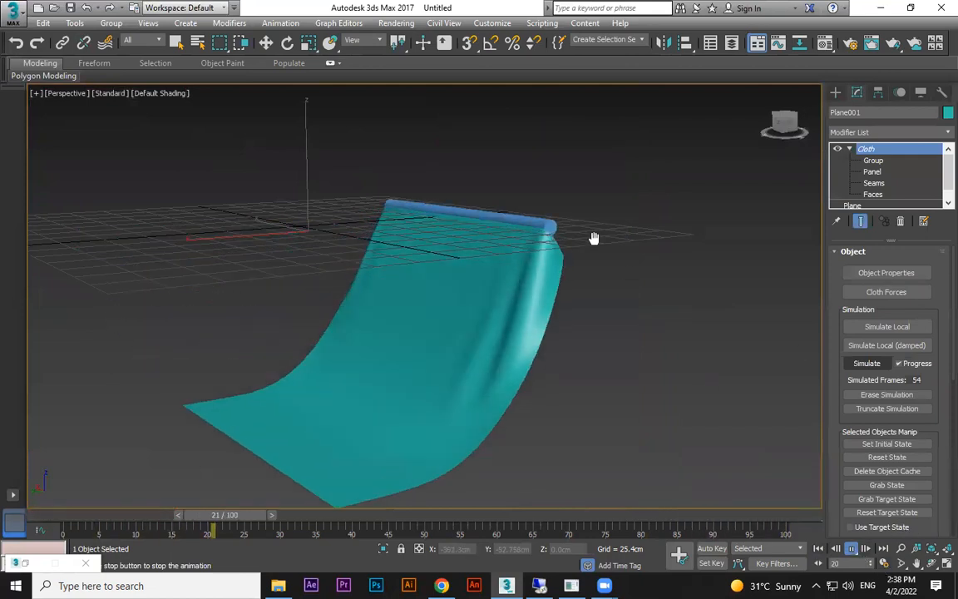
drag(709, 516, 148, 496)
key(w)
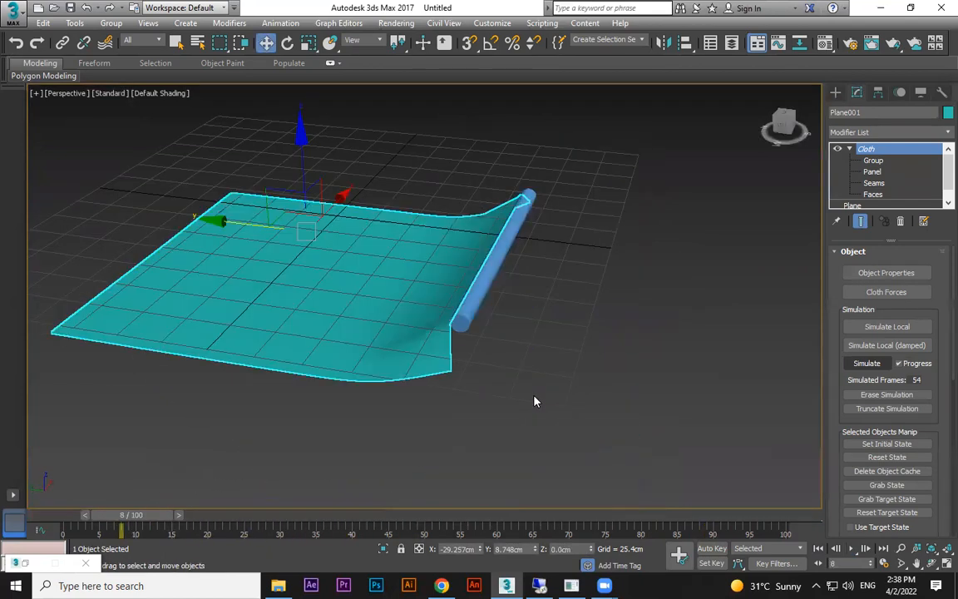